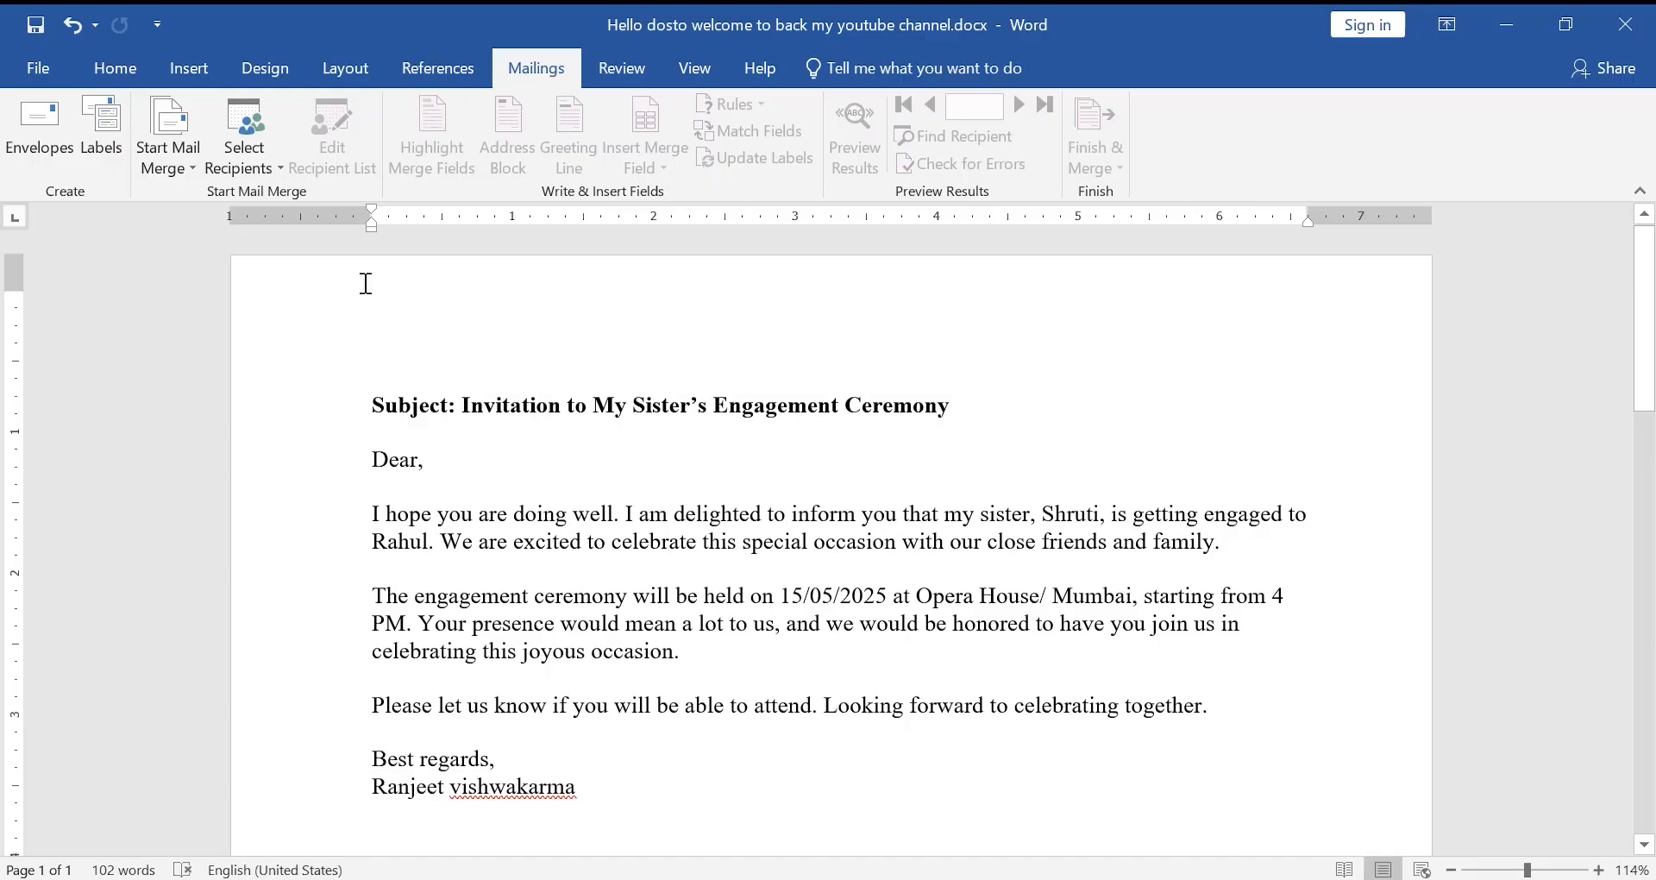
- Insert an envelope page with the delivery and default return addresses ahead of the letter
left_click(48, 147)
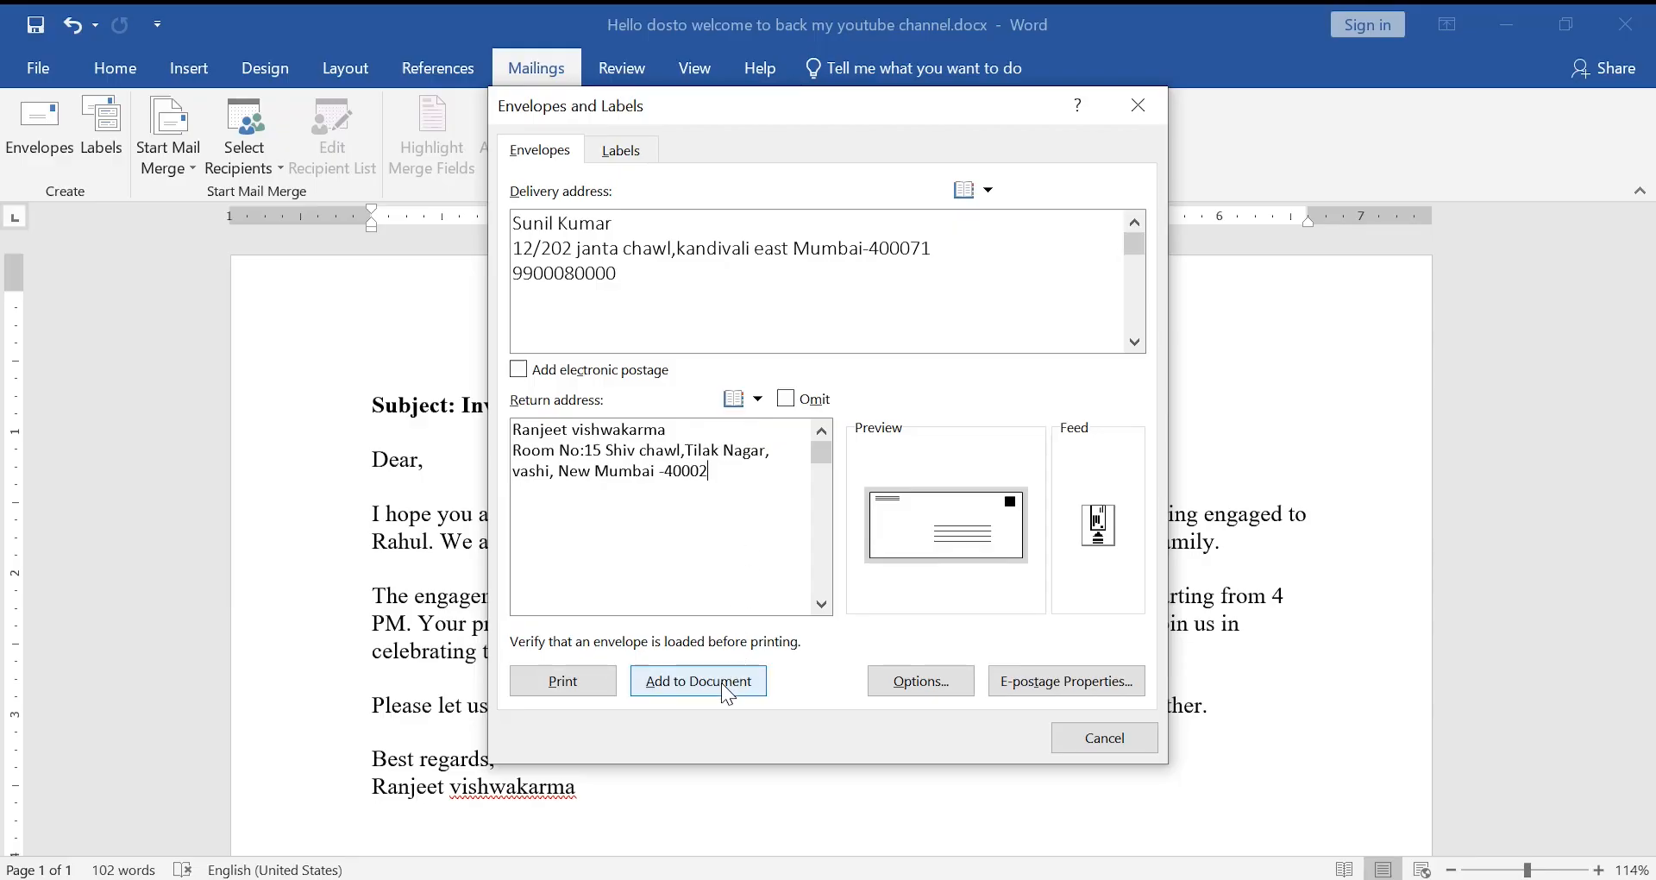
left_click(699, 681)
key("Return")
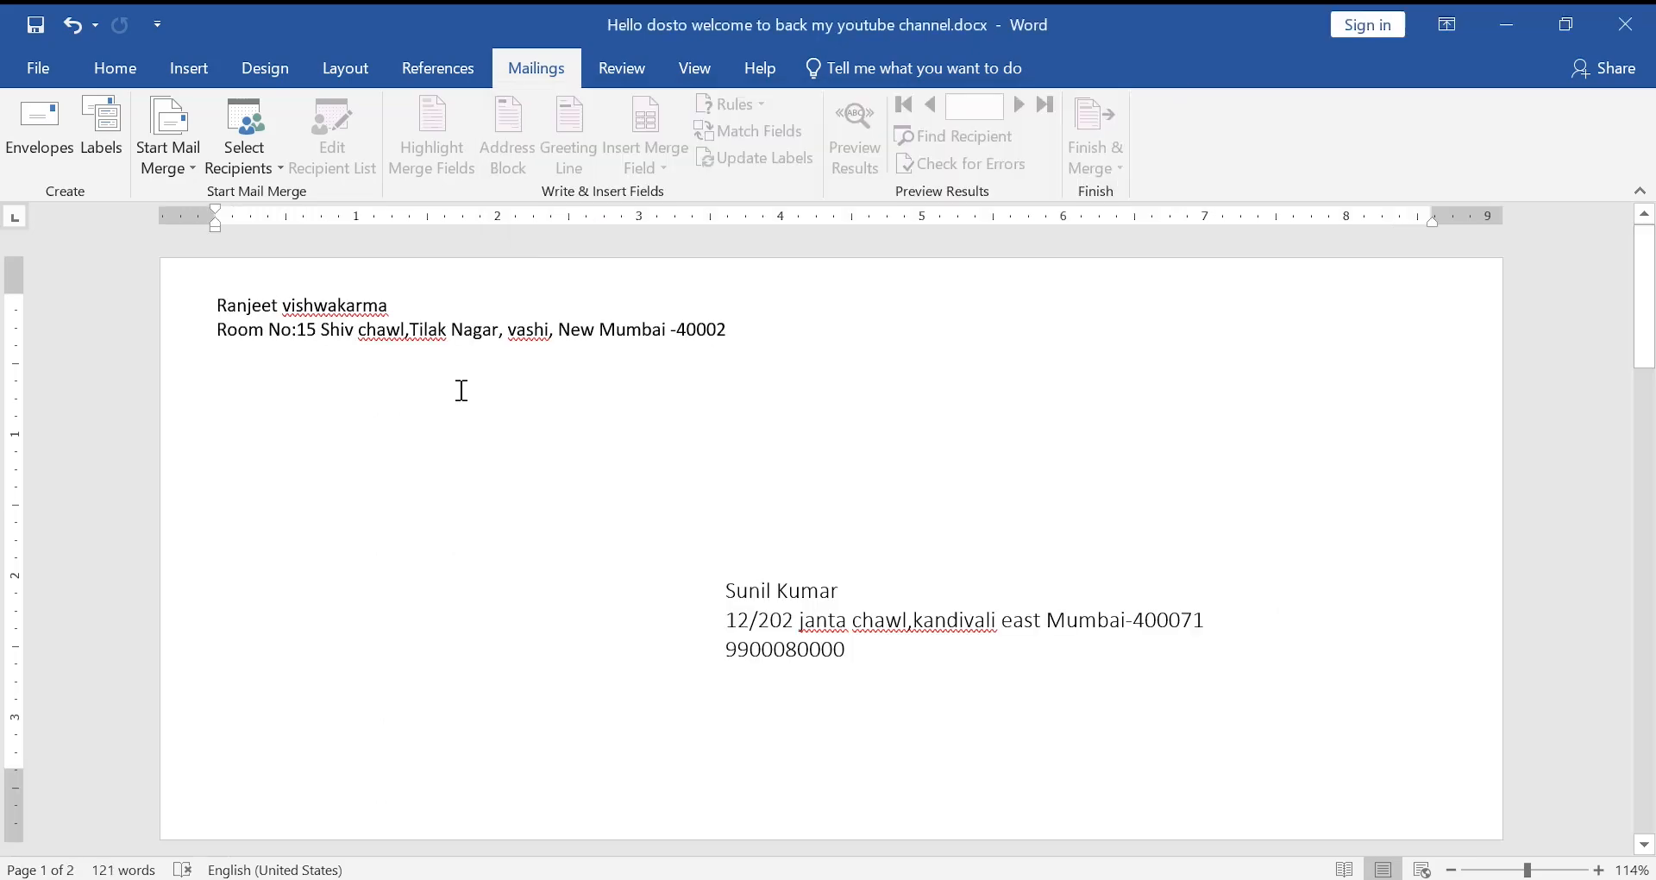
scroll(691, 658, "down", 15)
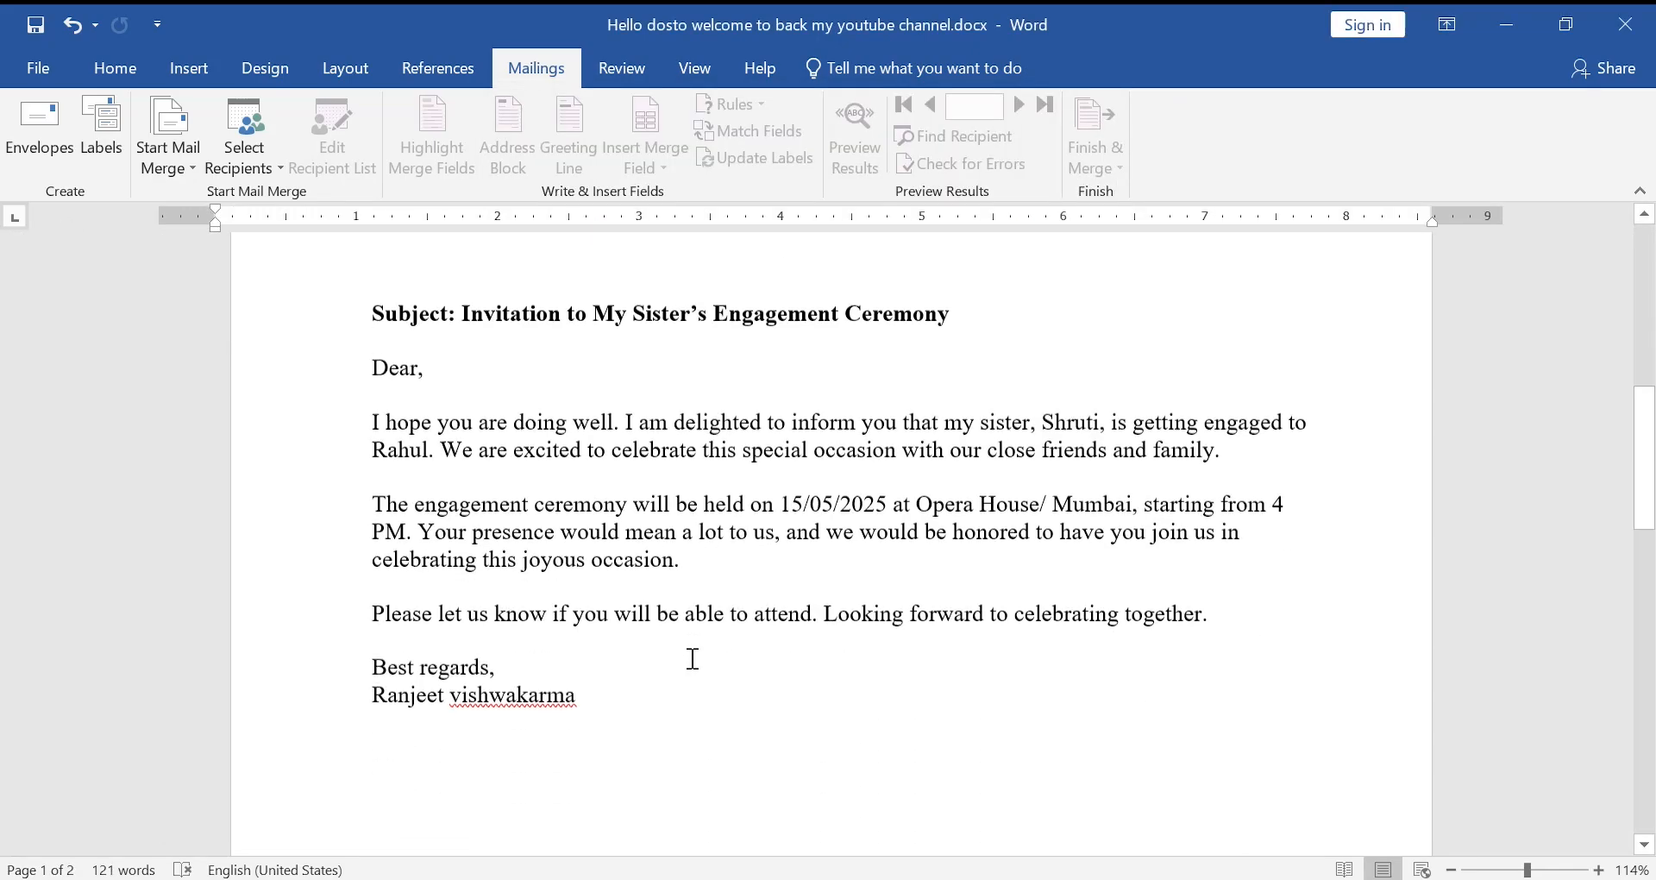
scroll(692, 659, "up", 12)
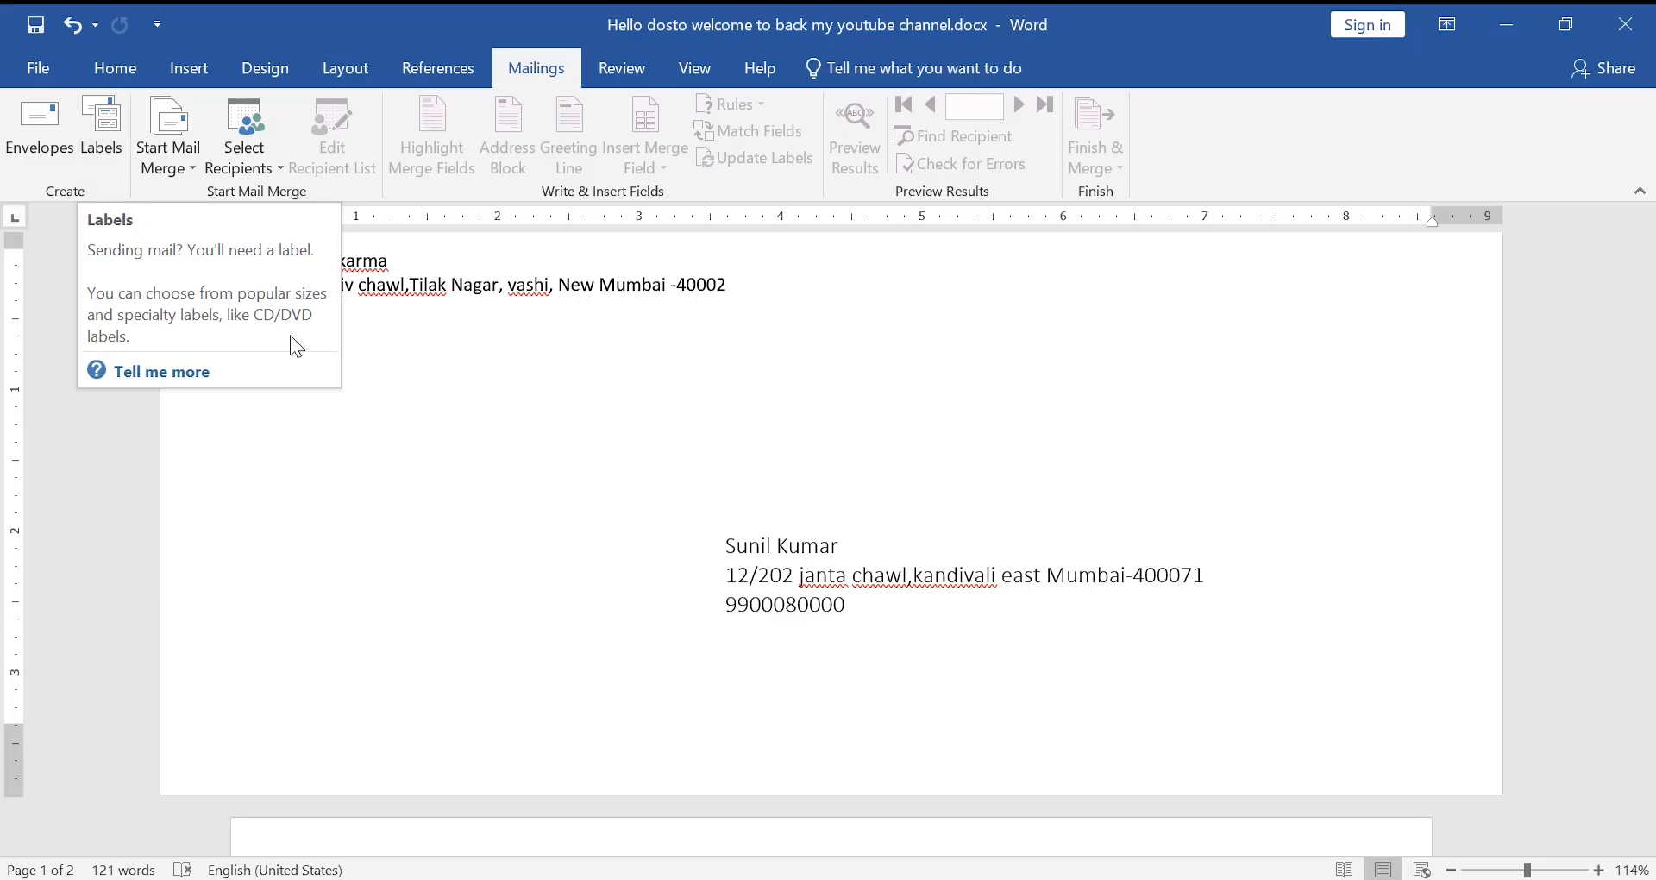
- Generate a new Labels1 document holding a full sheet of Microsoft 30 Per Page address labels
left_click(106, 135)
left_click(547, 155)
left_click(614, 148)
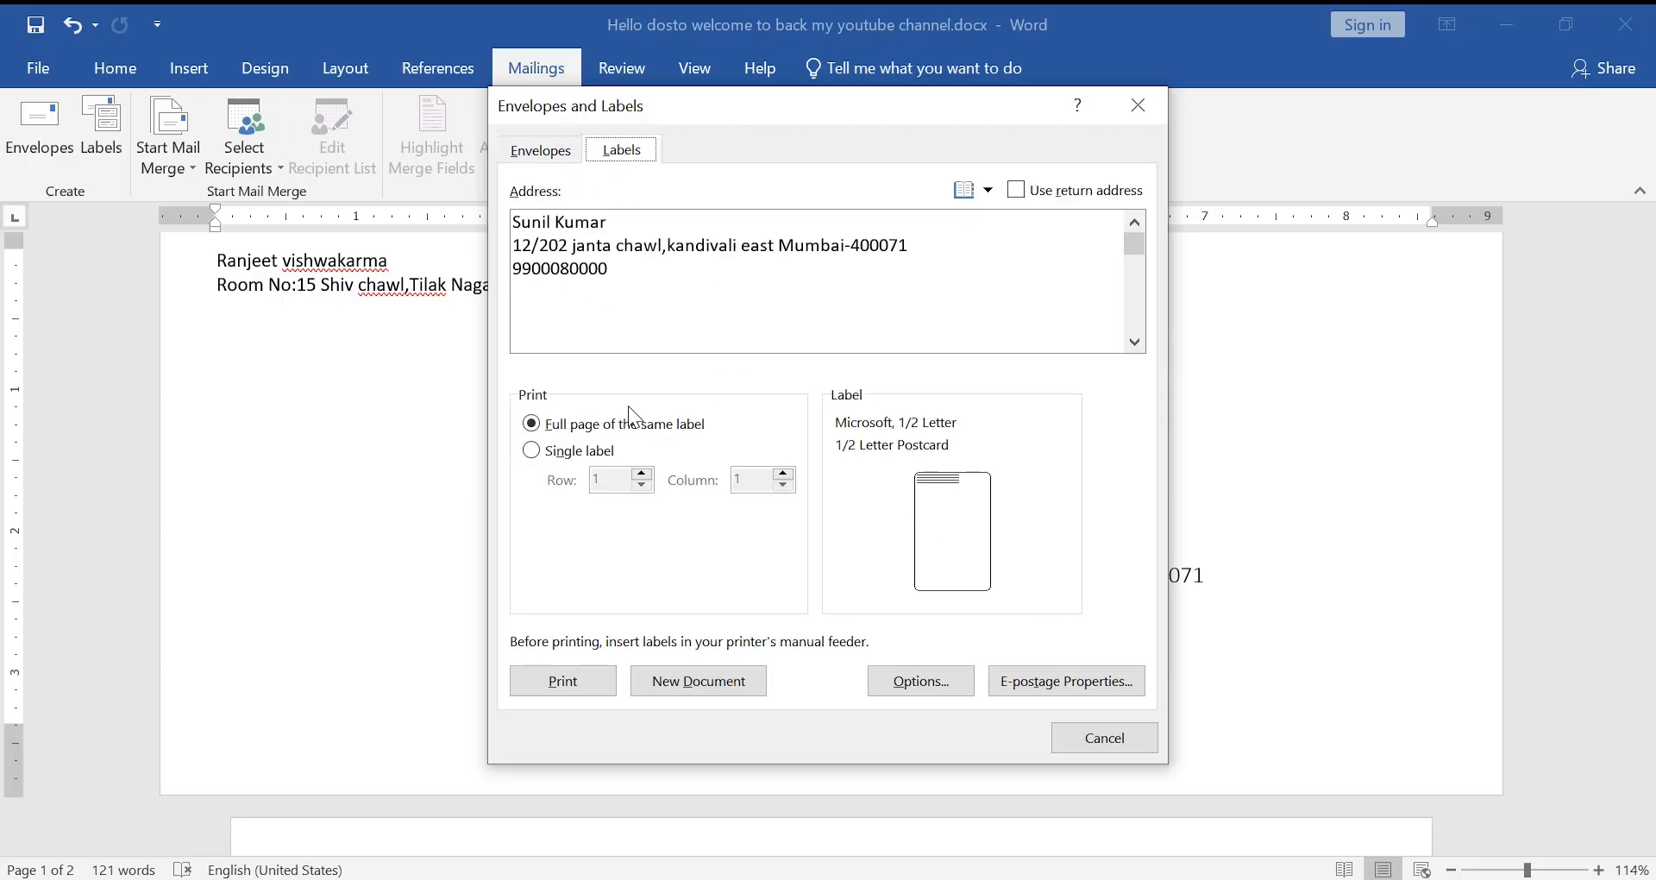
left_click(977, 537)
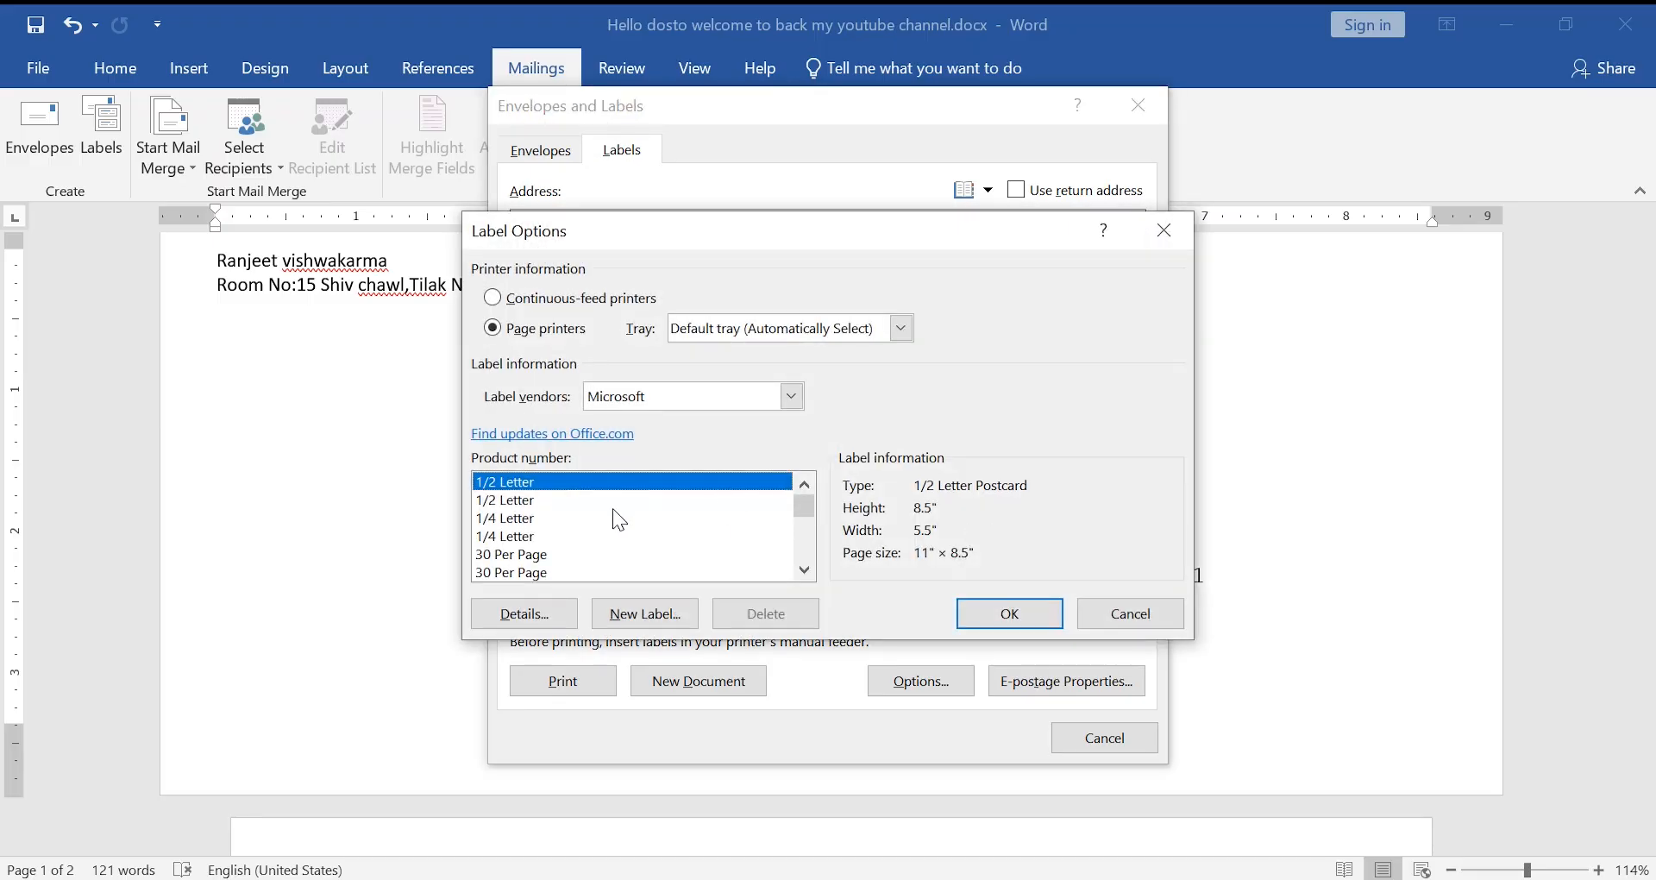
left_click(574, 555)
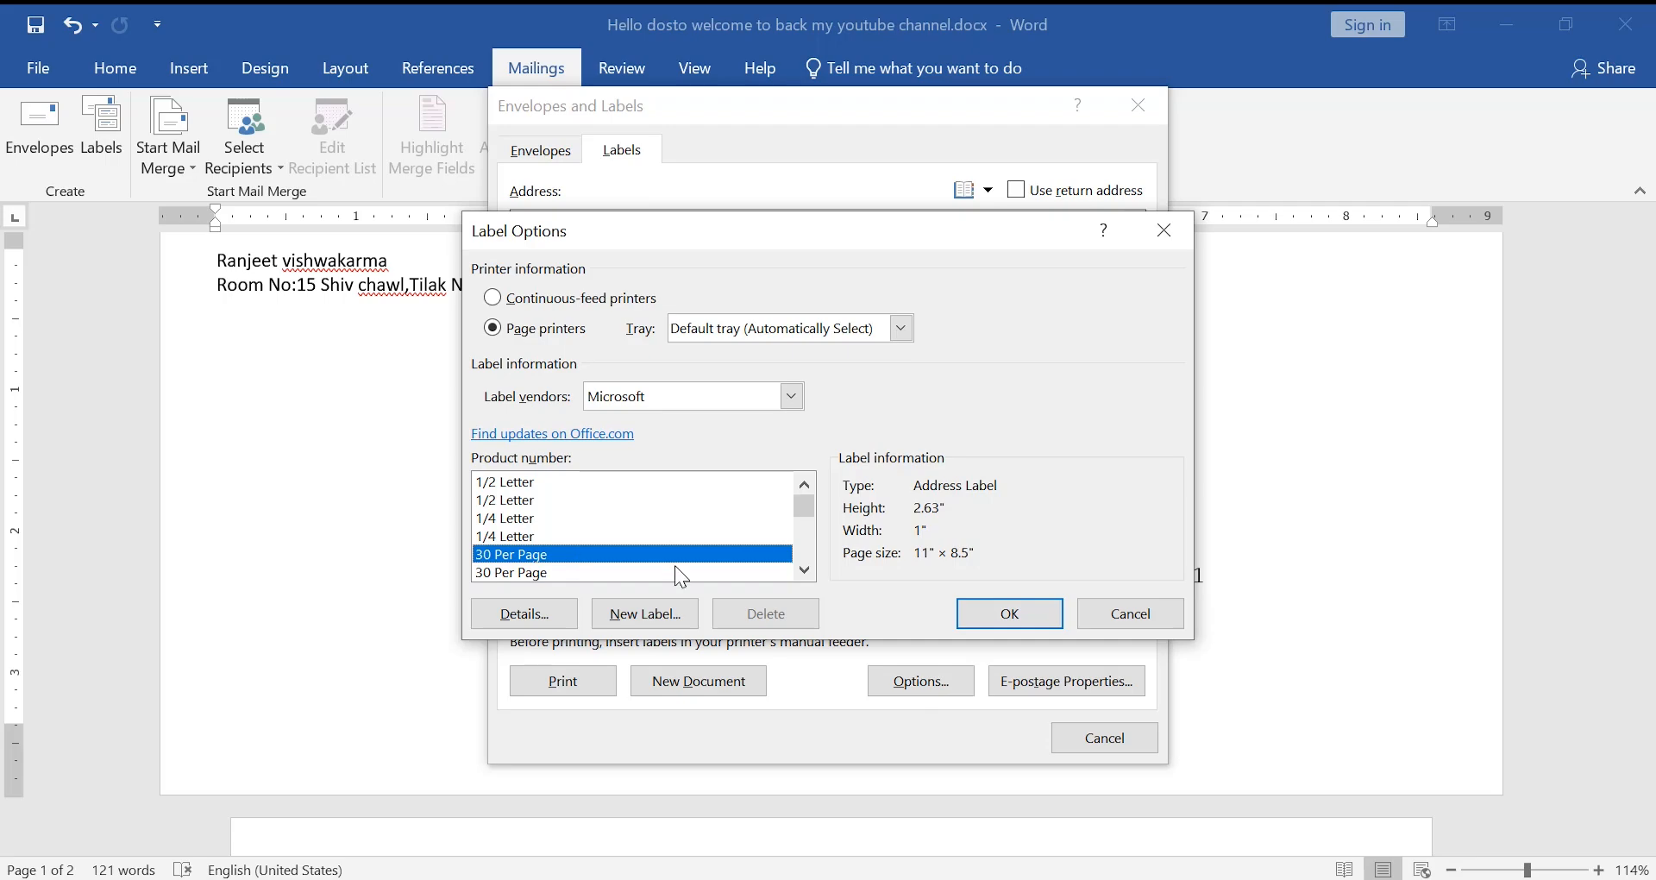
double_click(552, 572)
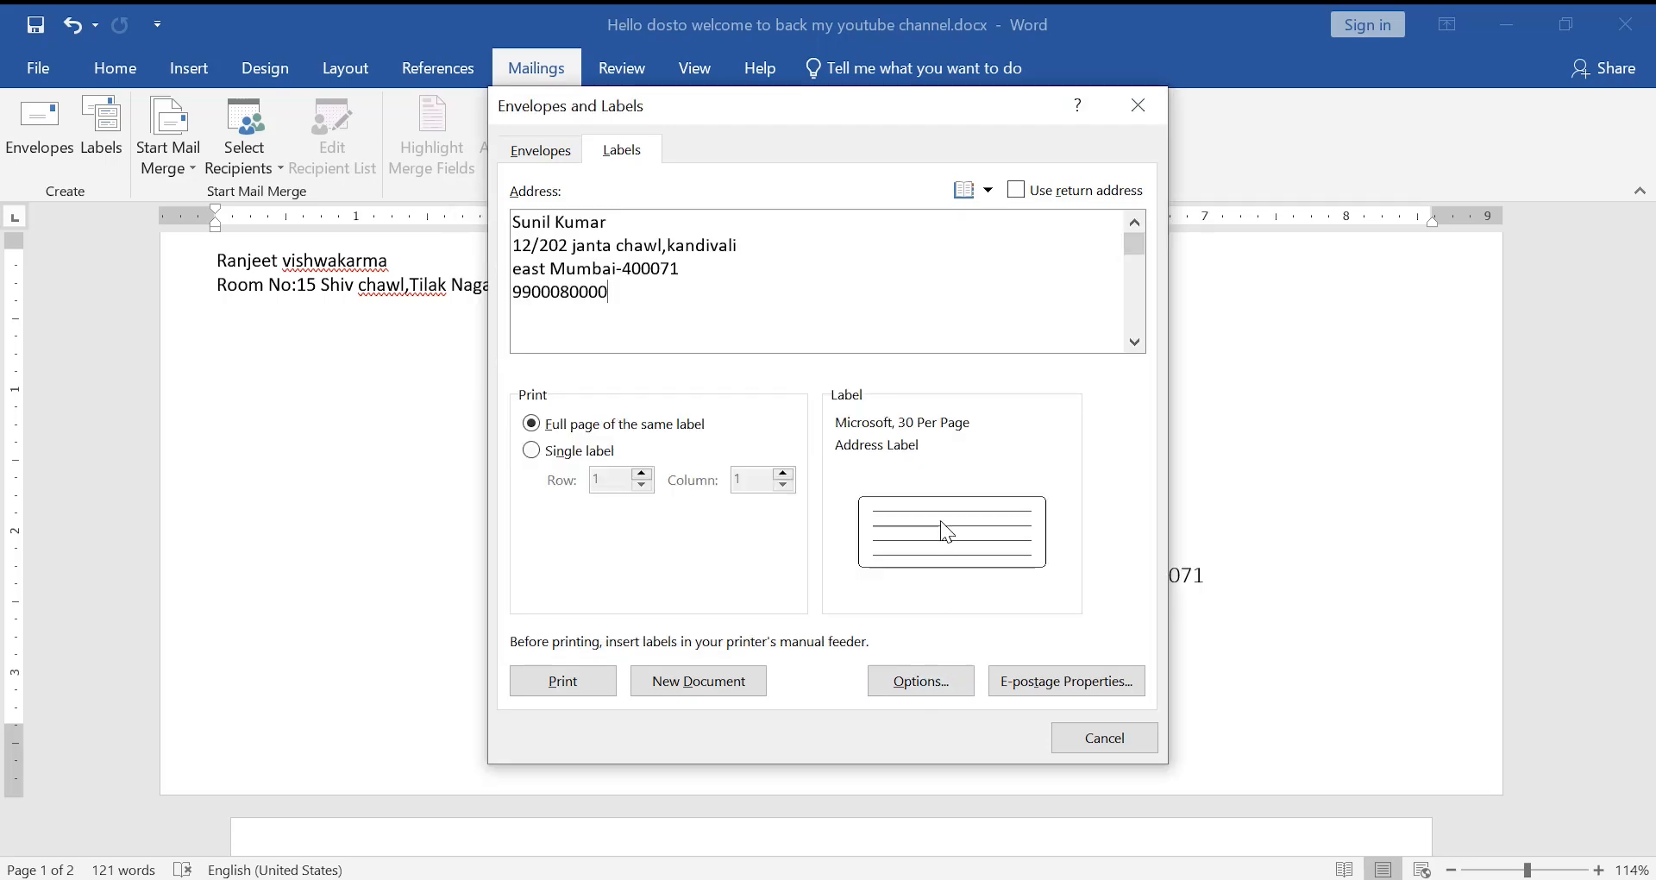
left_click(698, 681)
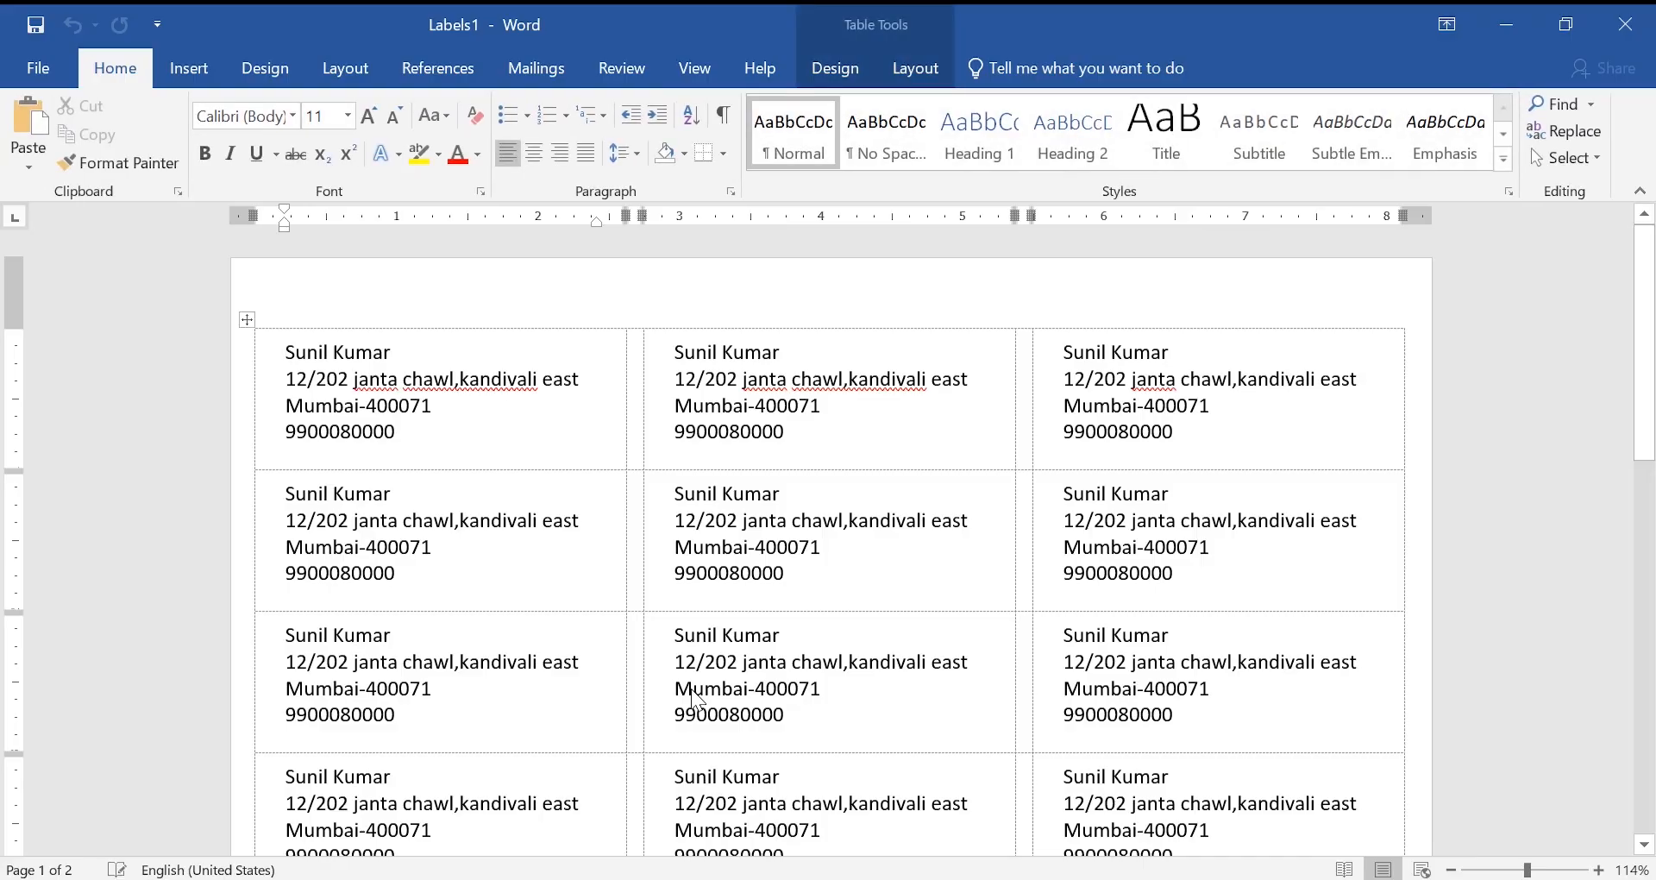
scroll(698, 697, "down", 4)
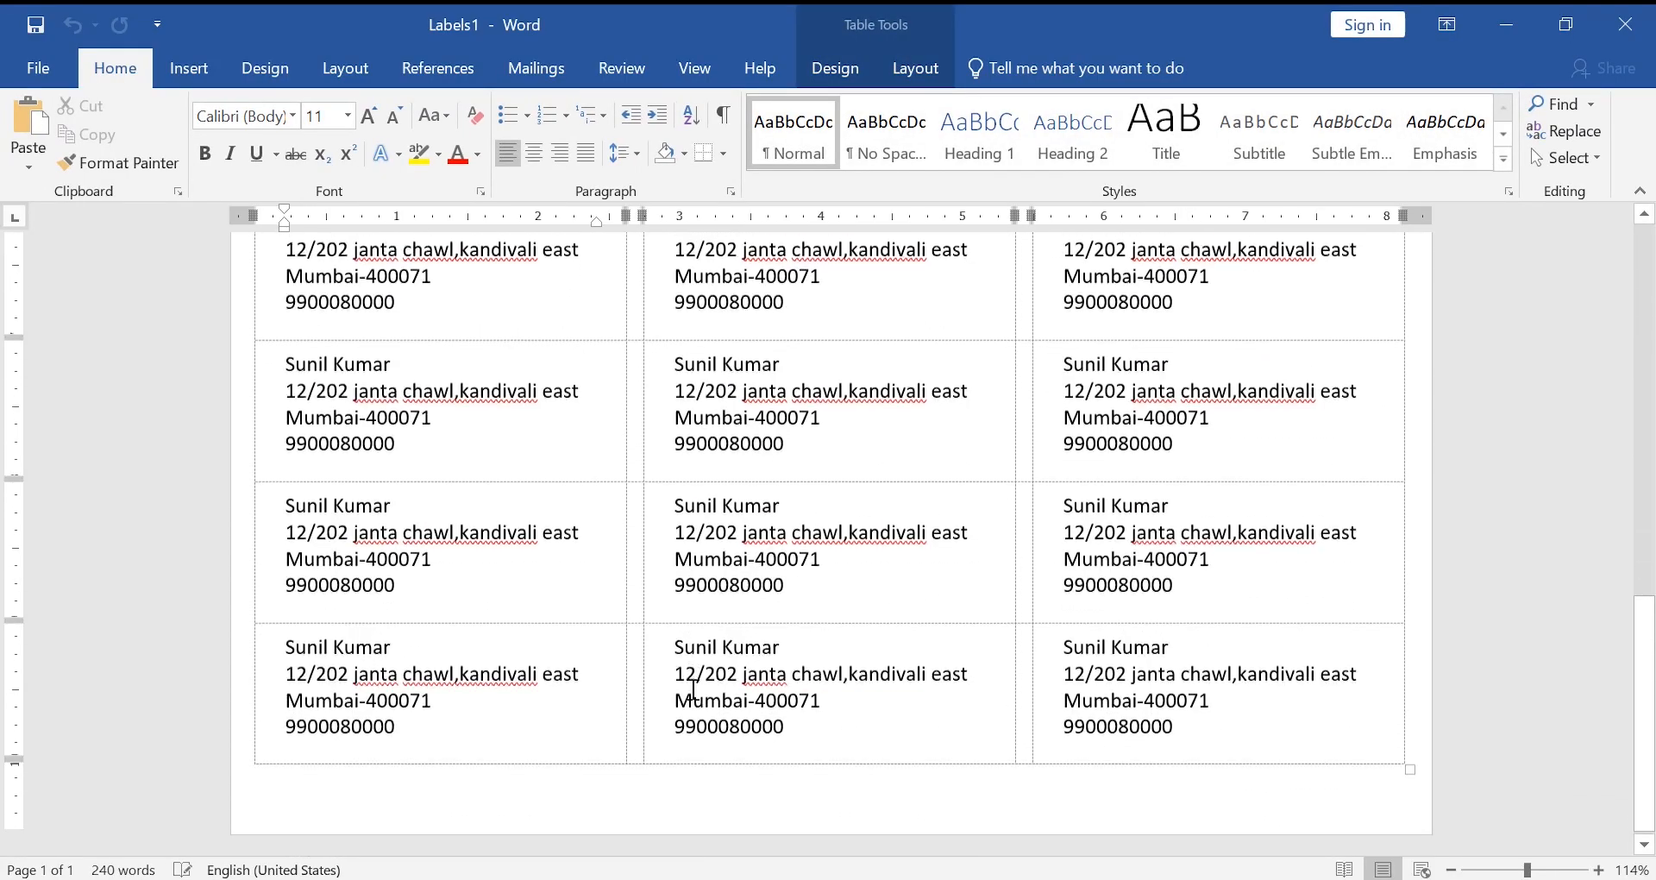
scroll(694, 690, "up", 5)
left_click(536, 68)
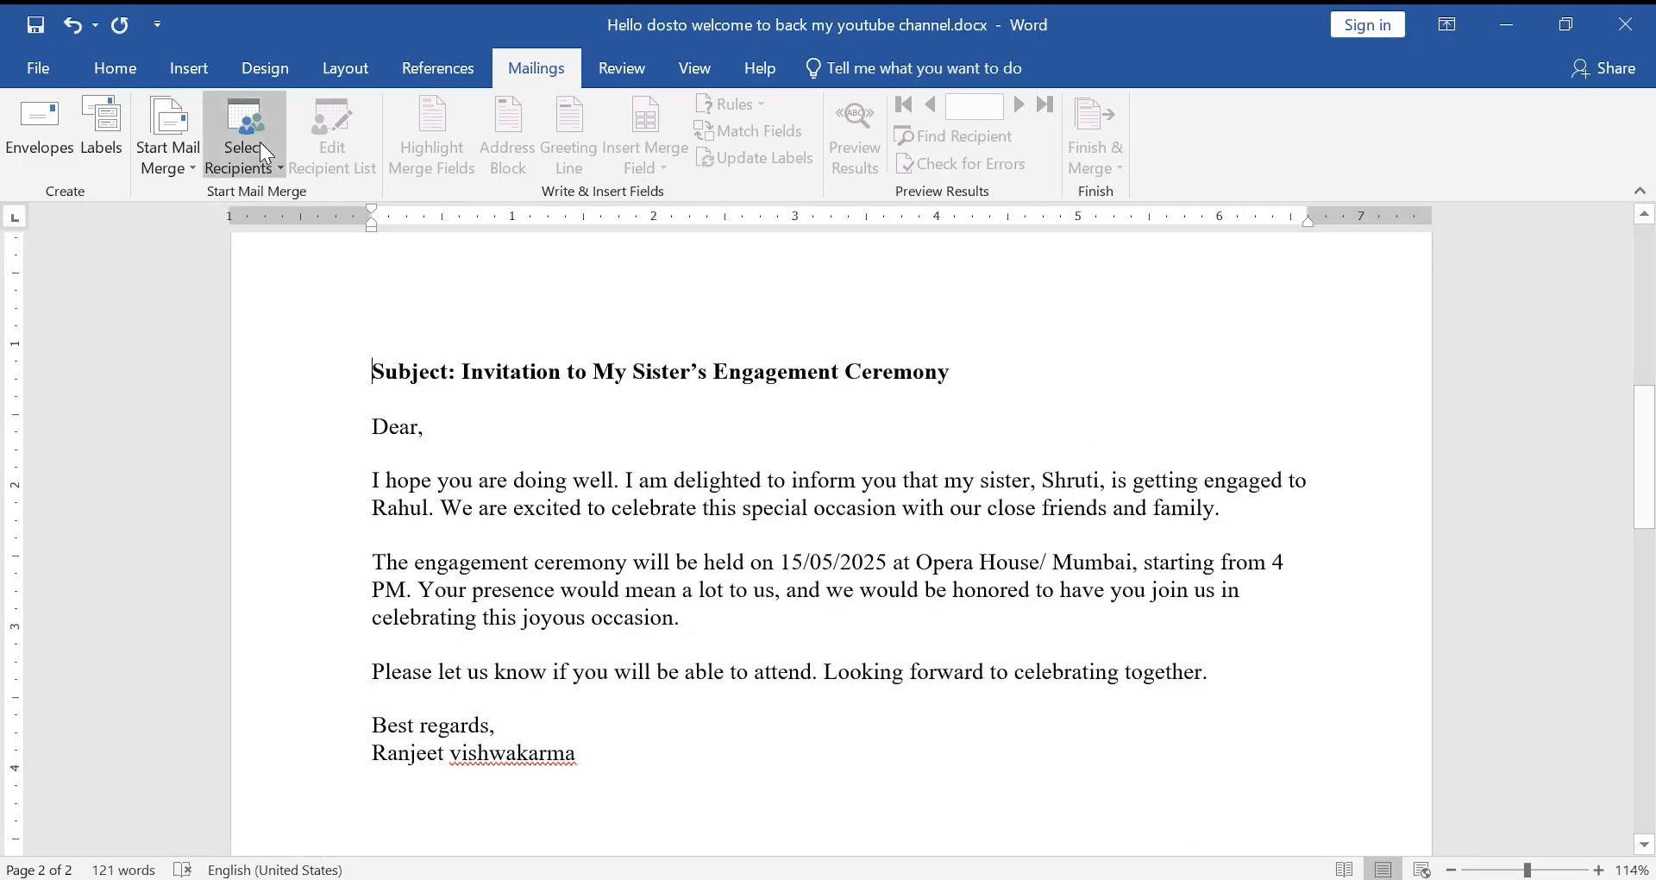
- Run the Step-by-Step Mail Merge Wizard to step 3 and choose Type a new list
left_click(170, 164)
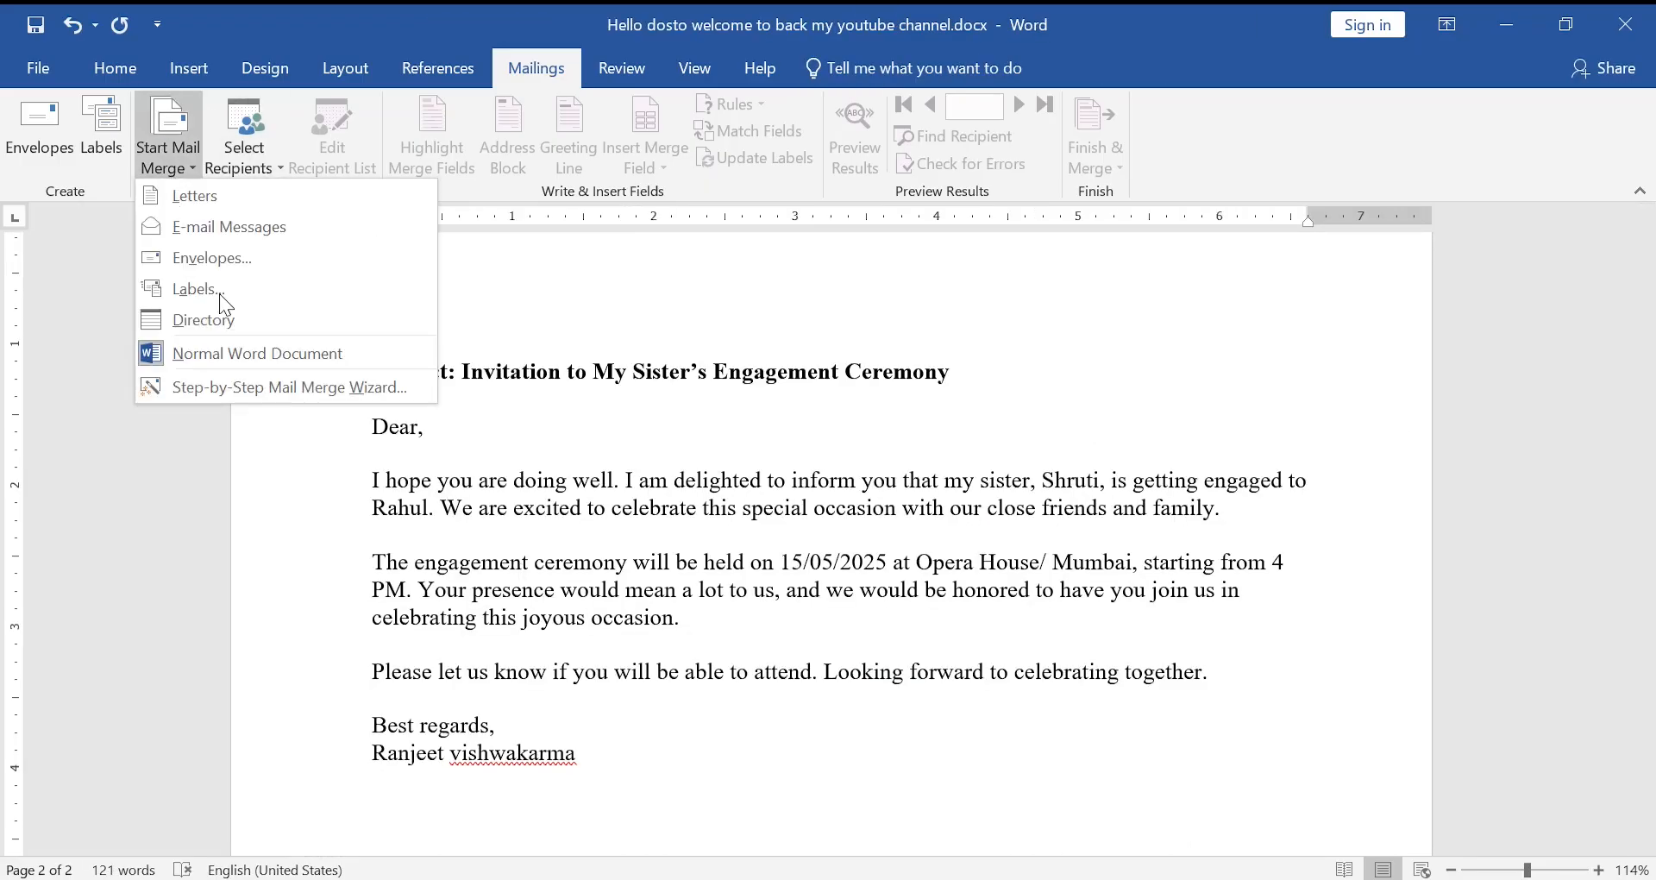
left_click(305, 392)
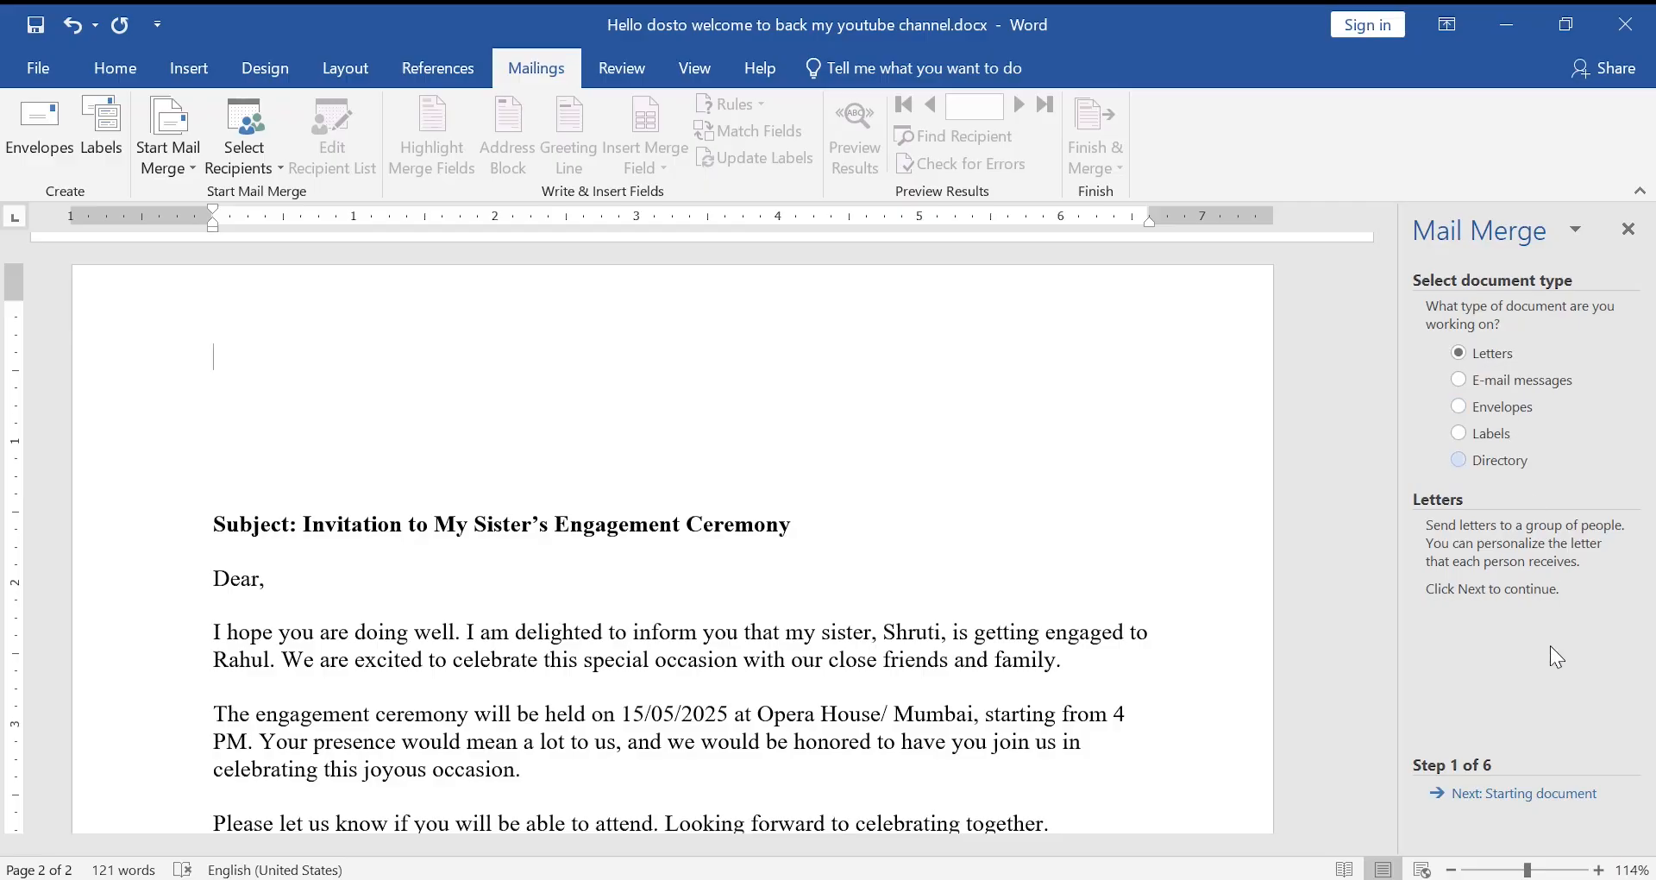
left_click(1512, 794)
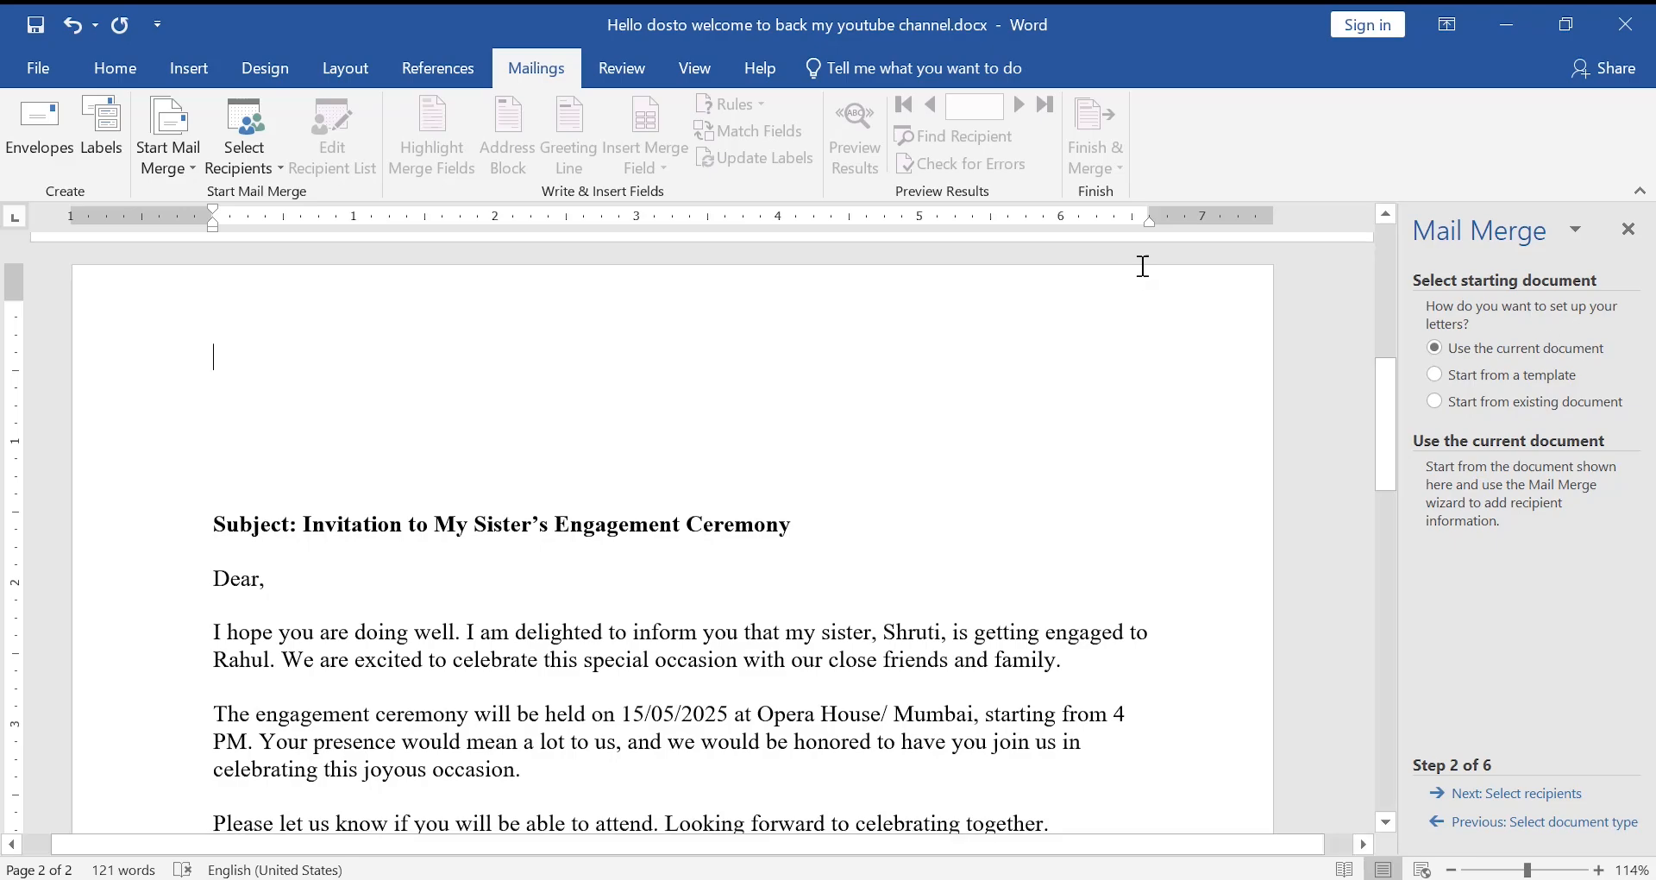
left_click(1522, 798)
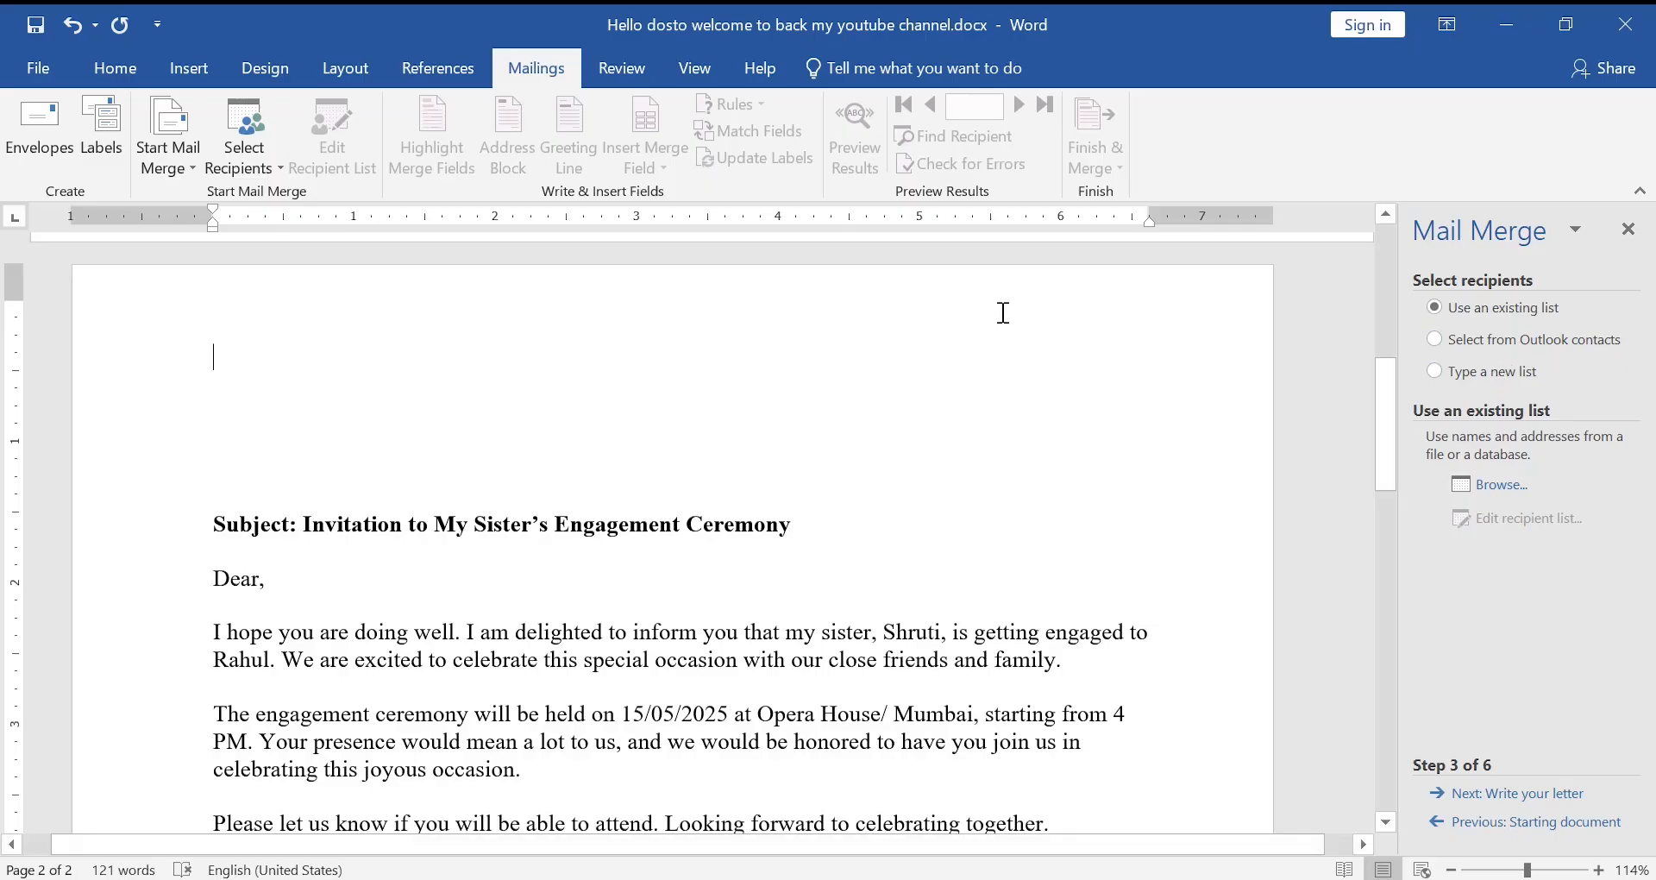
left_click(1483, 371)
- Create a new address list and delete its E-mail Address, Work Phone and Address Line 2 columns
left_click(1492, 486)
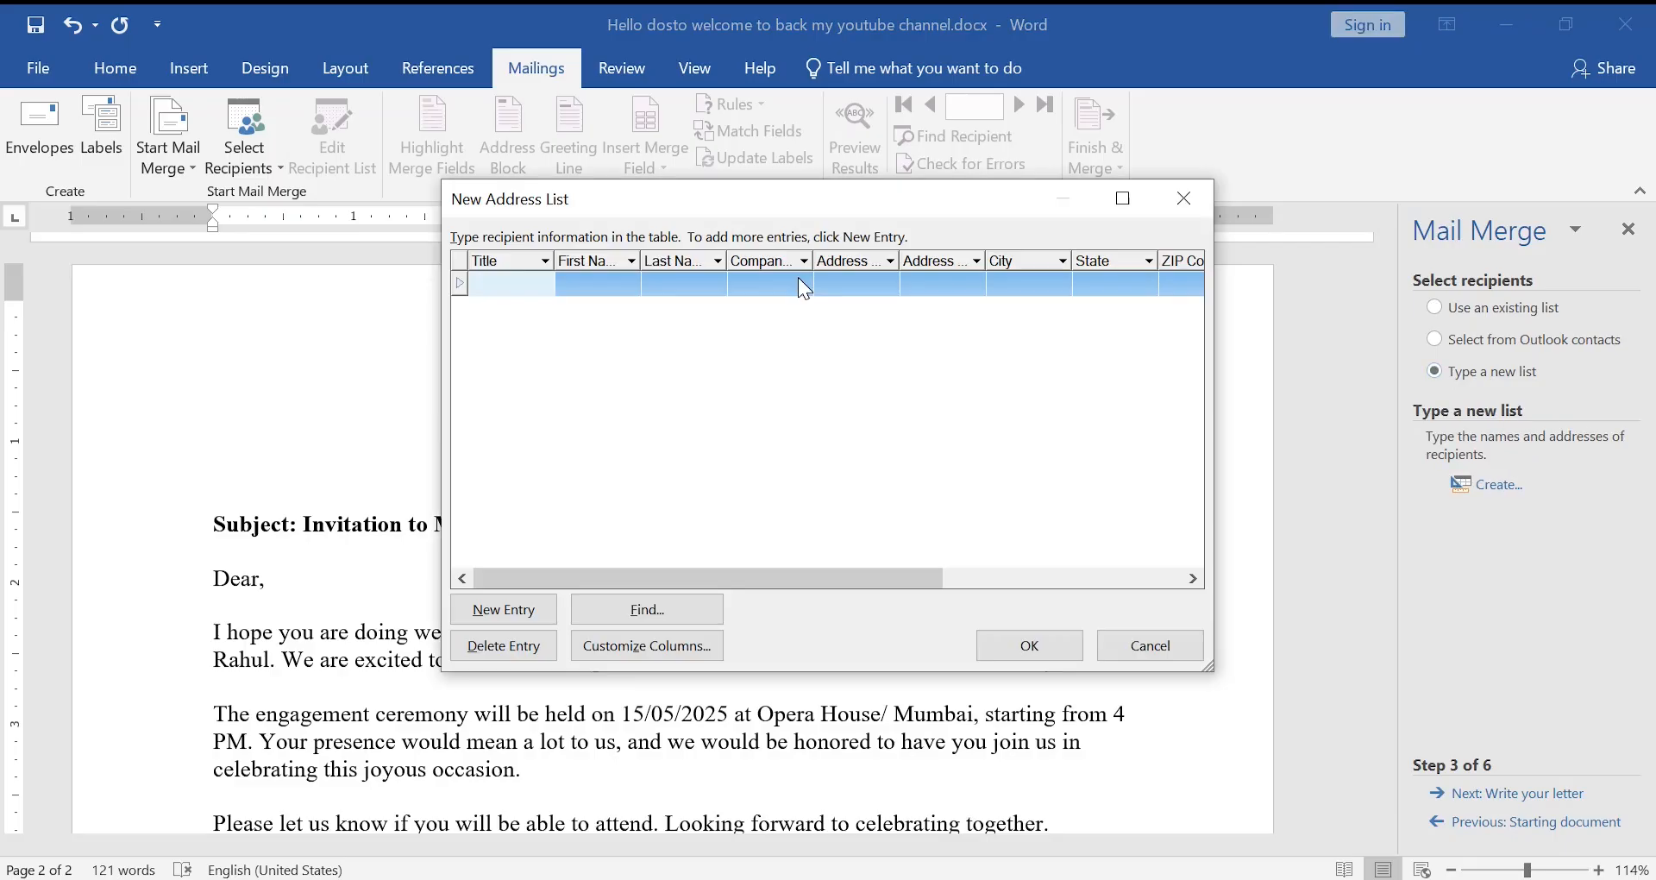
scroll(655, 298, "right", 5)
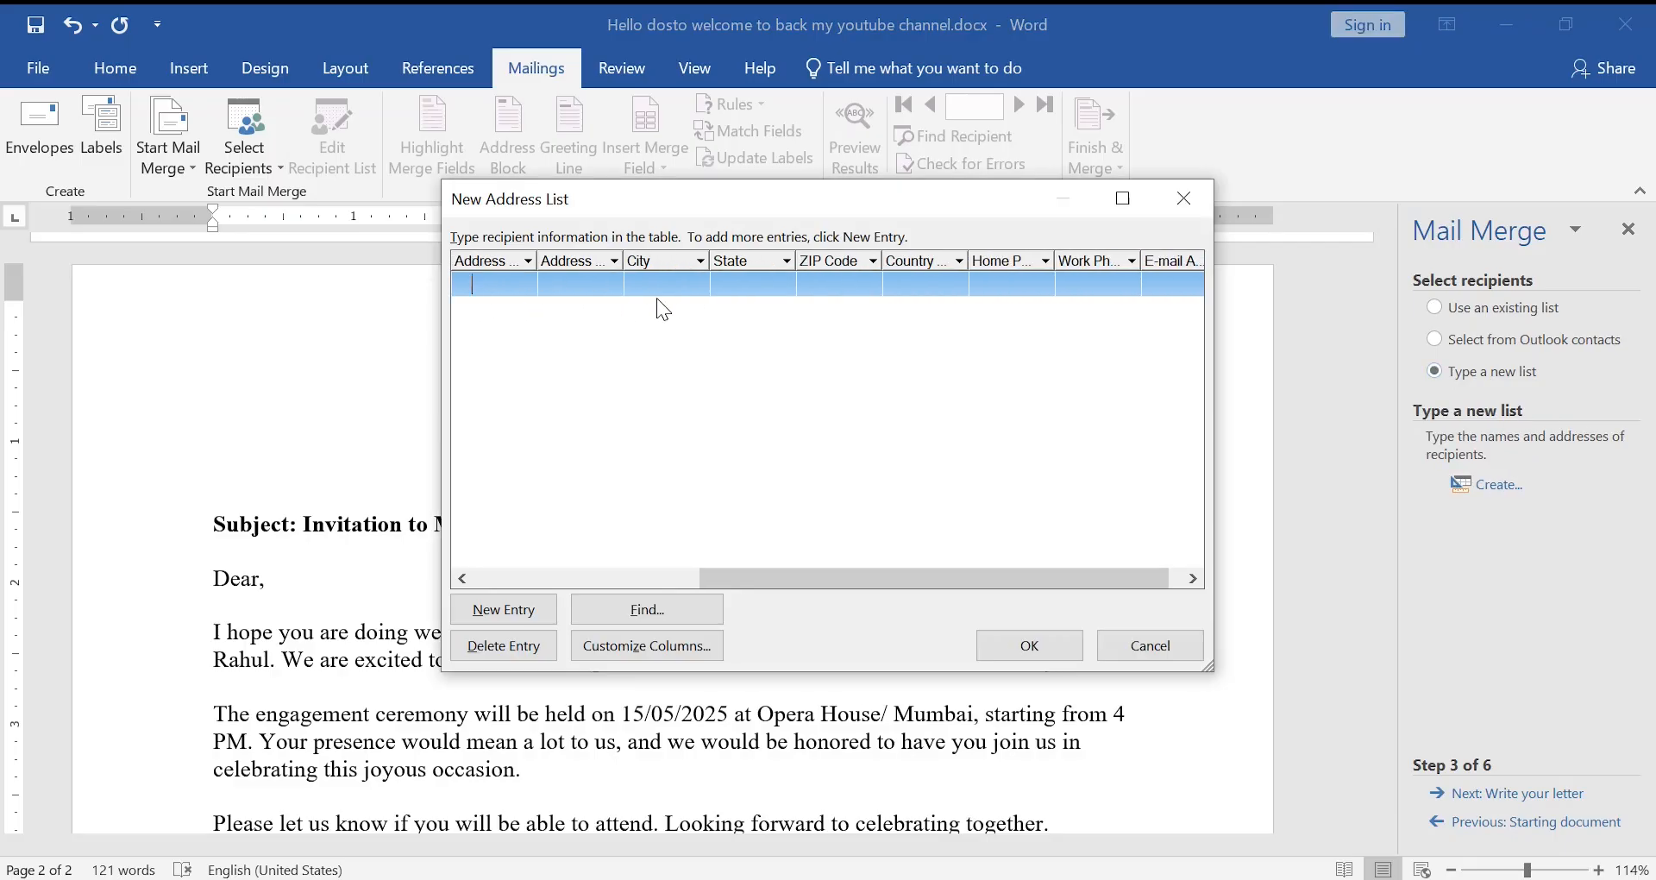
scroll(656, 298, "left", 5)
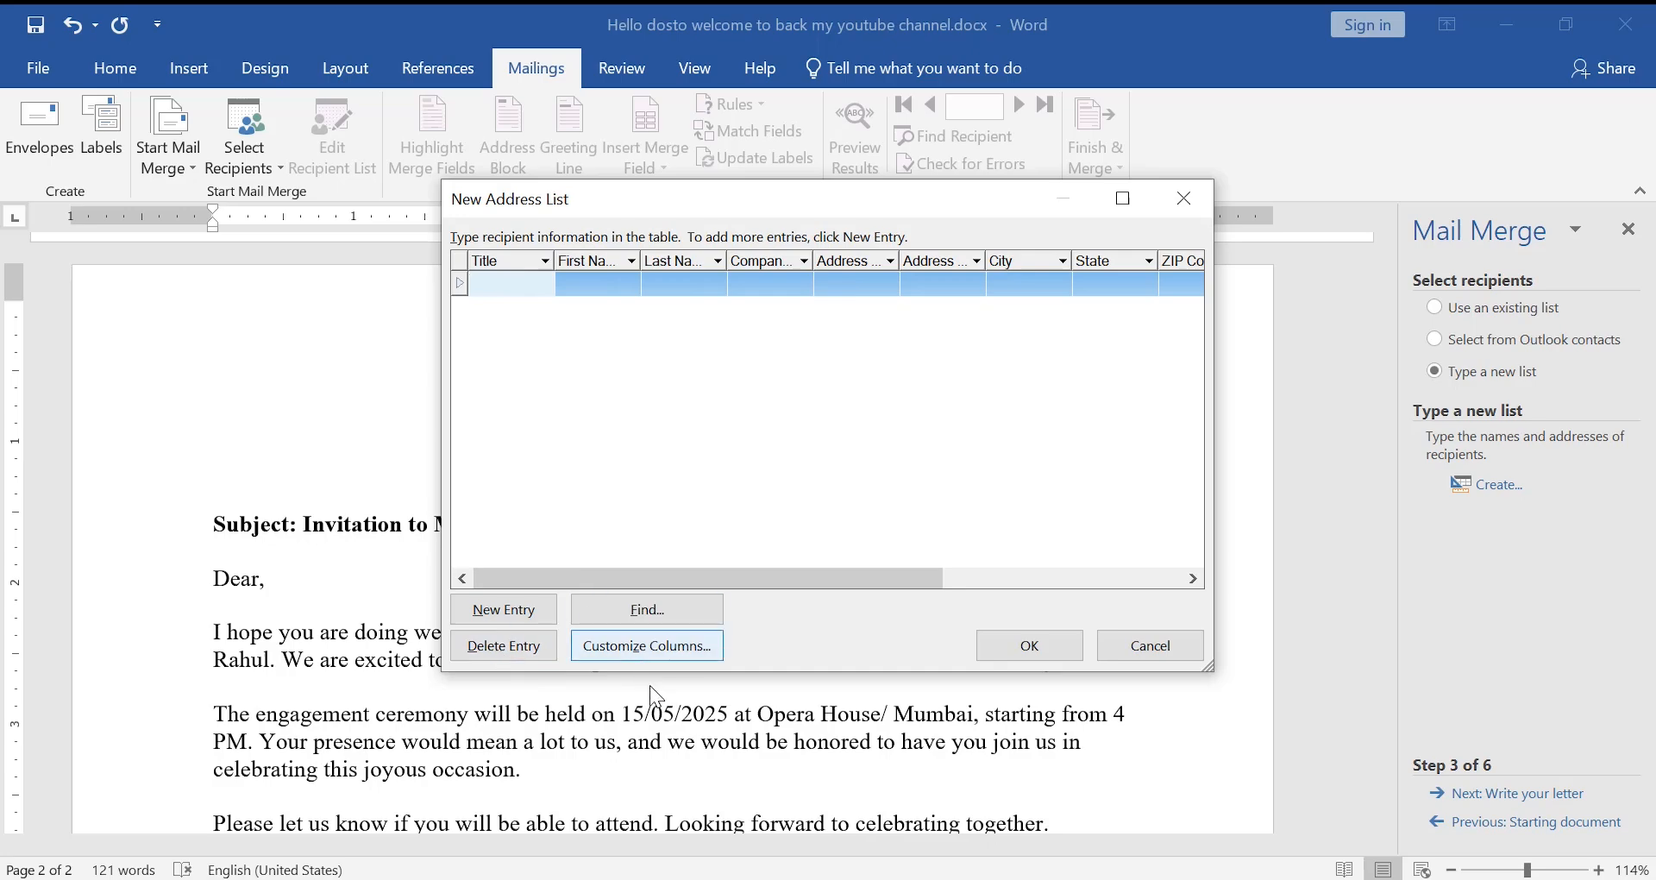
left_click(614, 646)
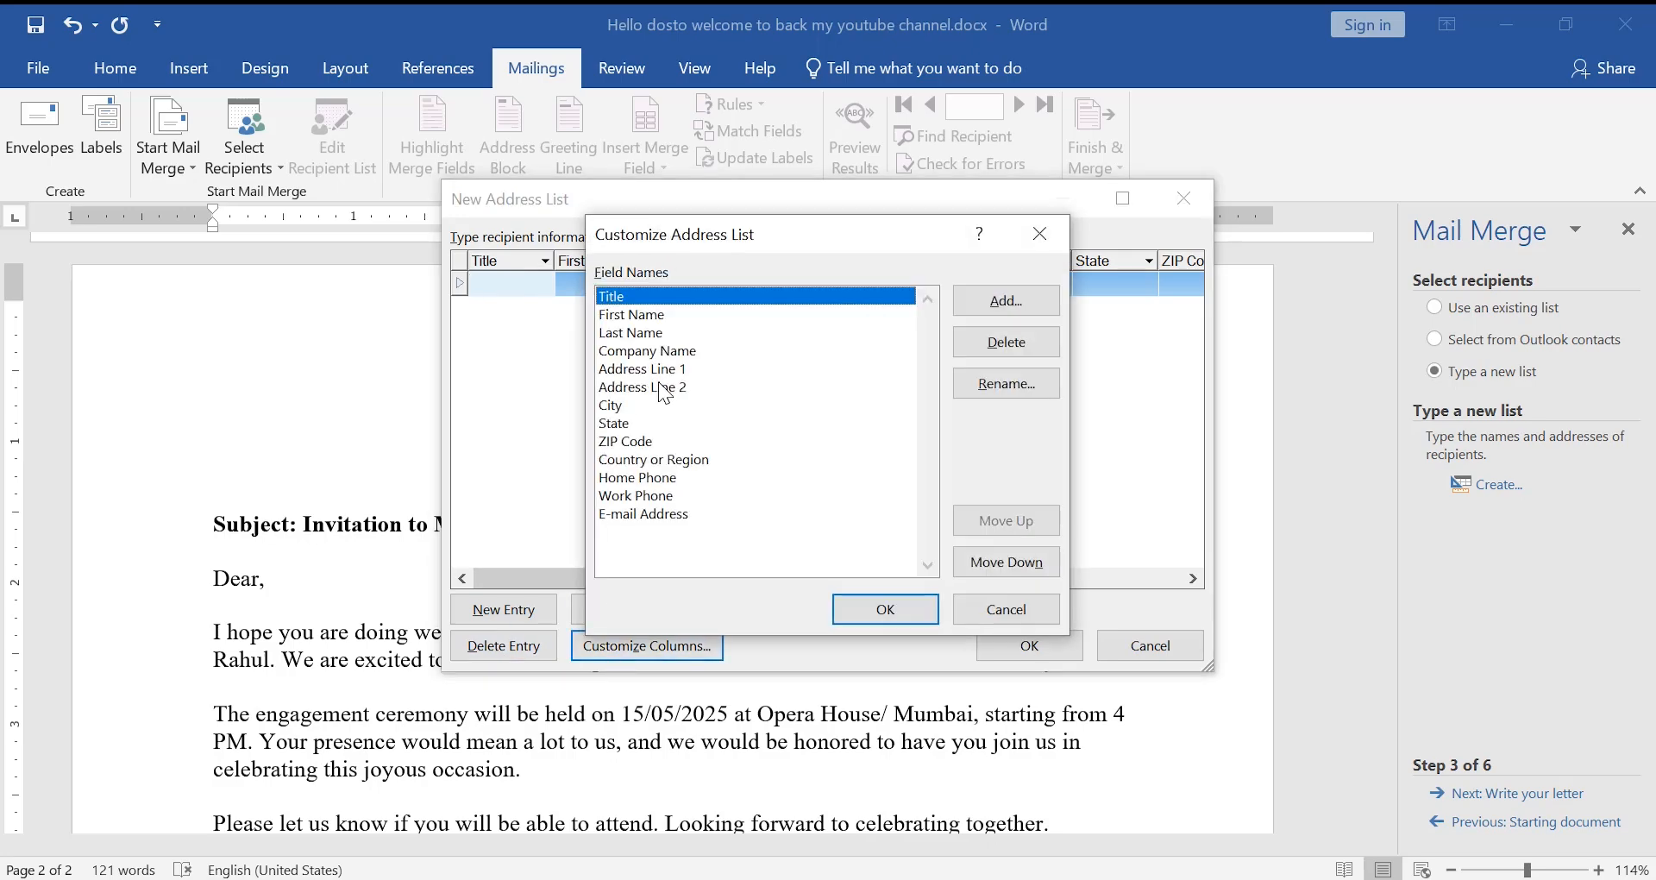
left_click(680, 516)
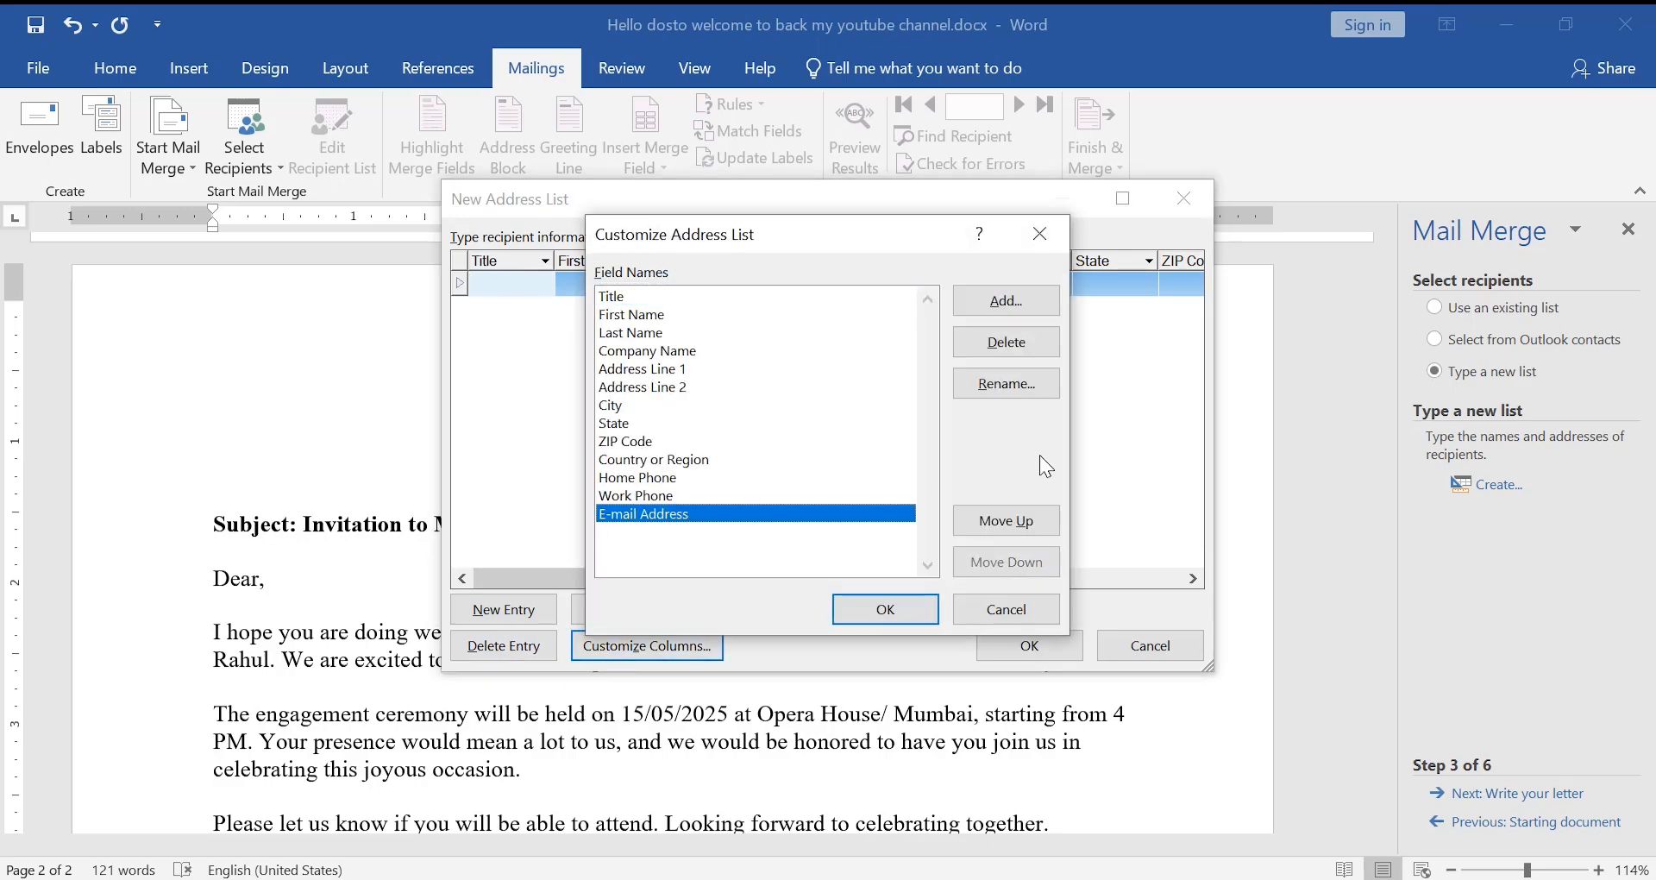
left_click(1011, 349)
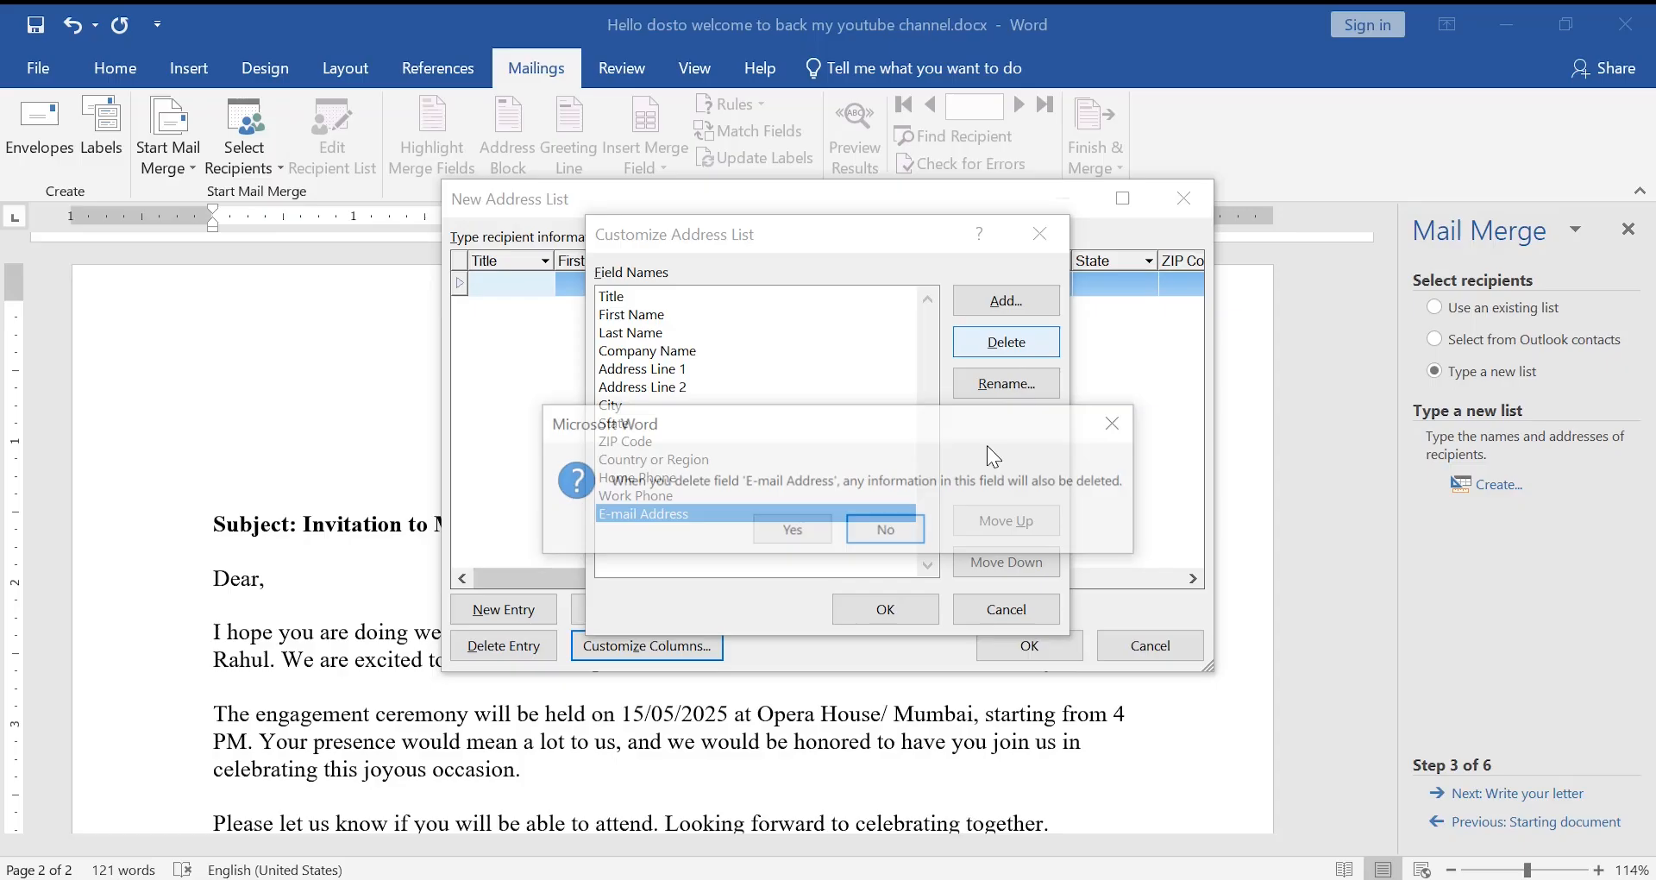
left_click(809, 530)
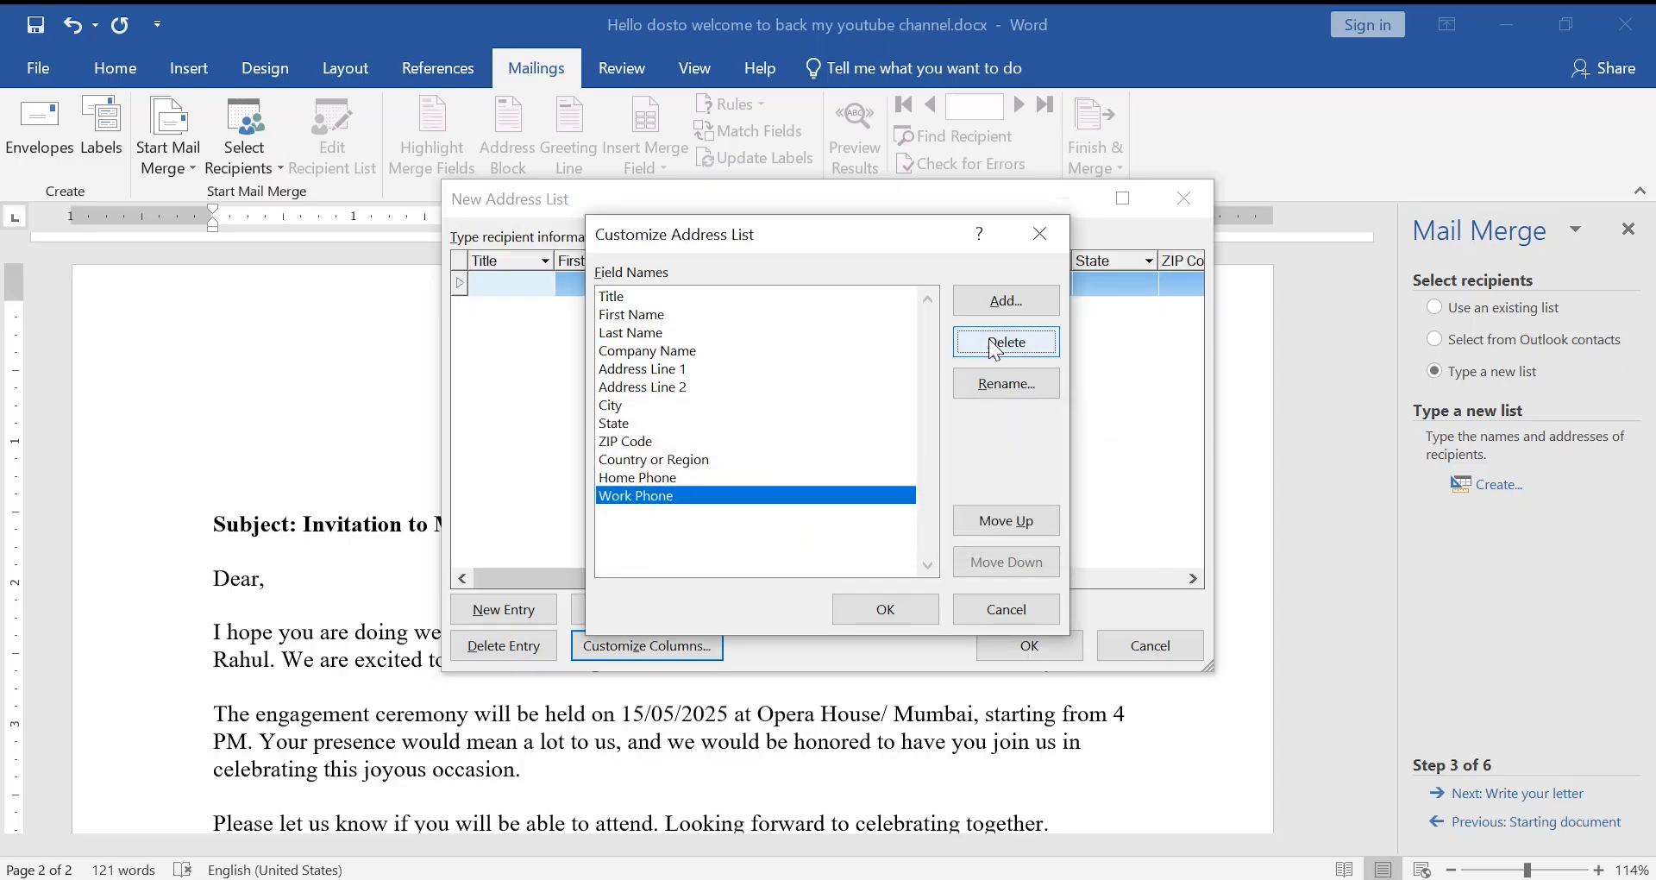
left_click(990, 339)
left_click(799, 537)
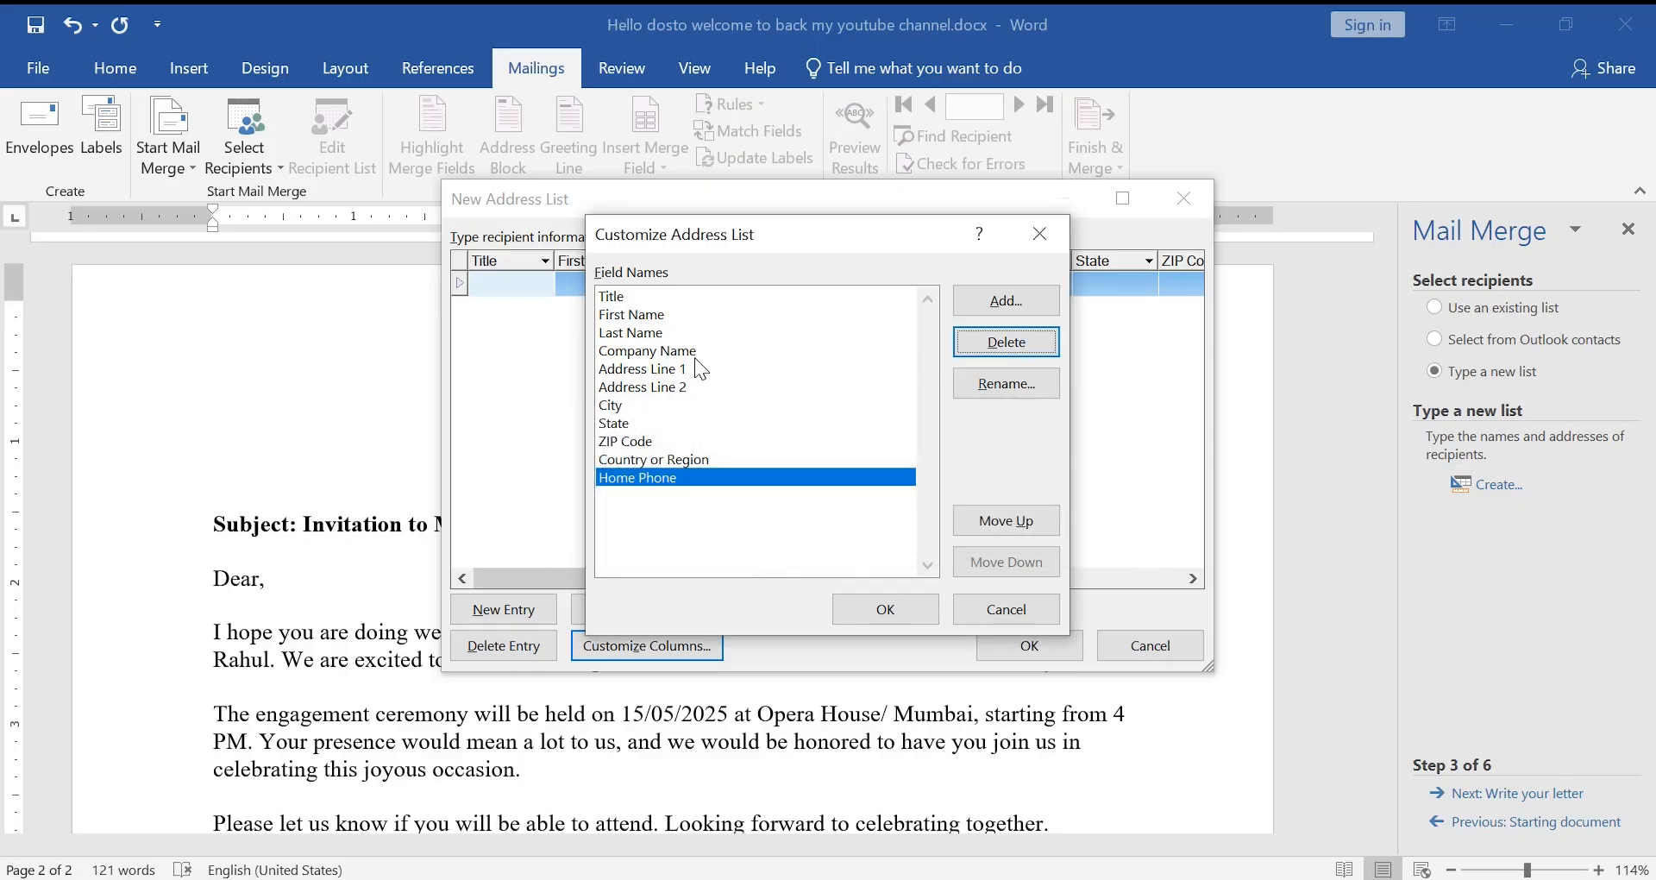
left_click(699, 388)
left_click(992, 341)
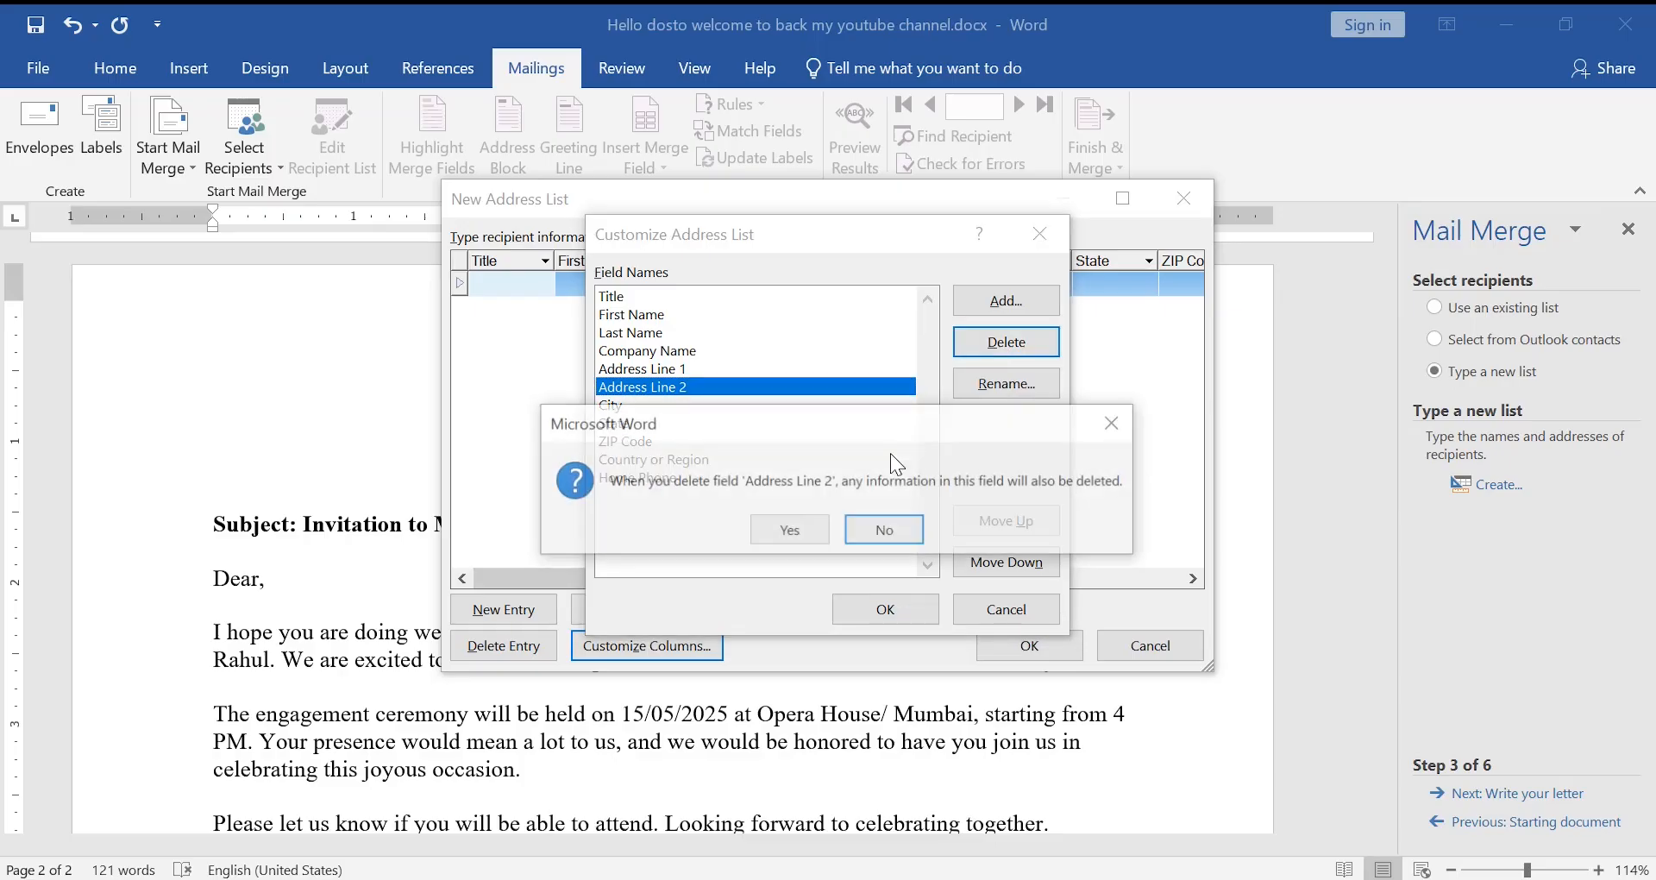
left_click(765, 537)
- Enter the first recipient's title Mr. with their first and last name
key("Return")
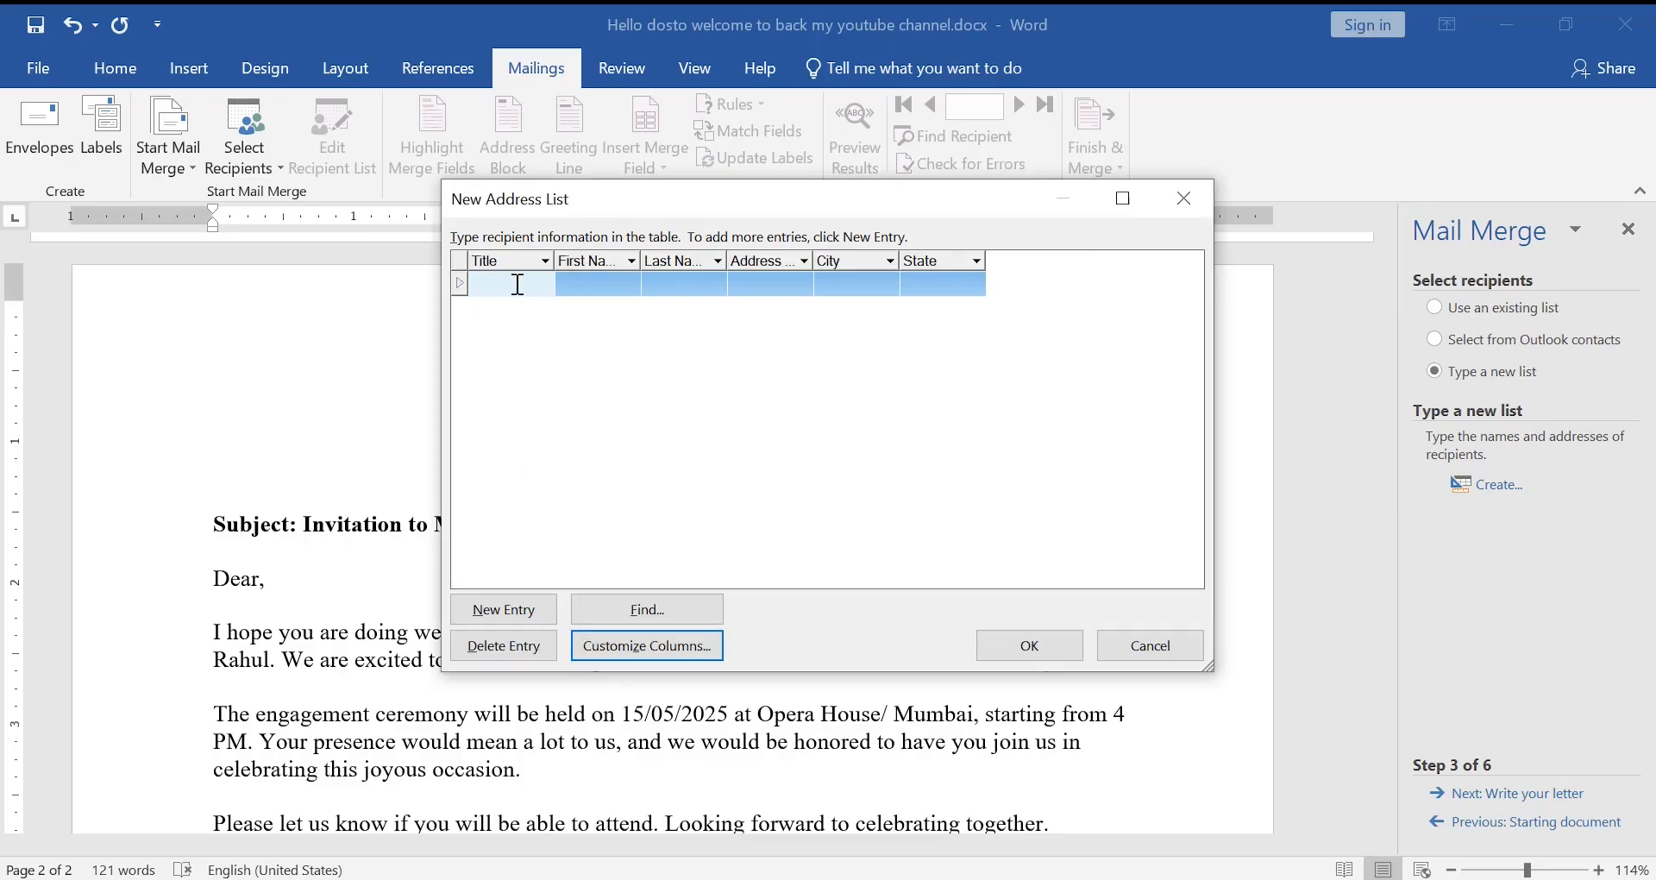
type("Mr.")
key("Tab")
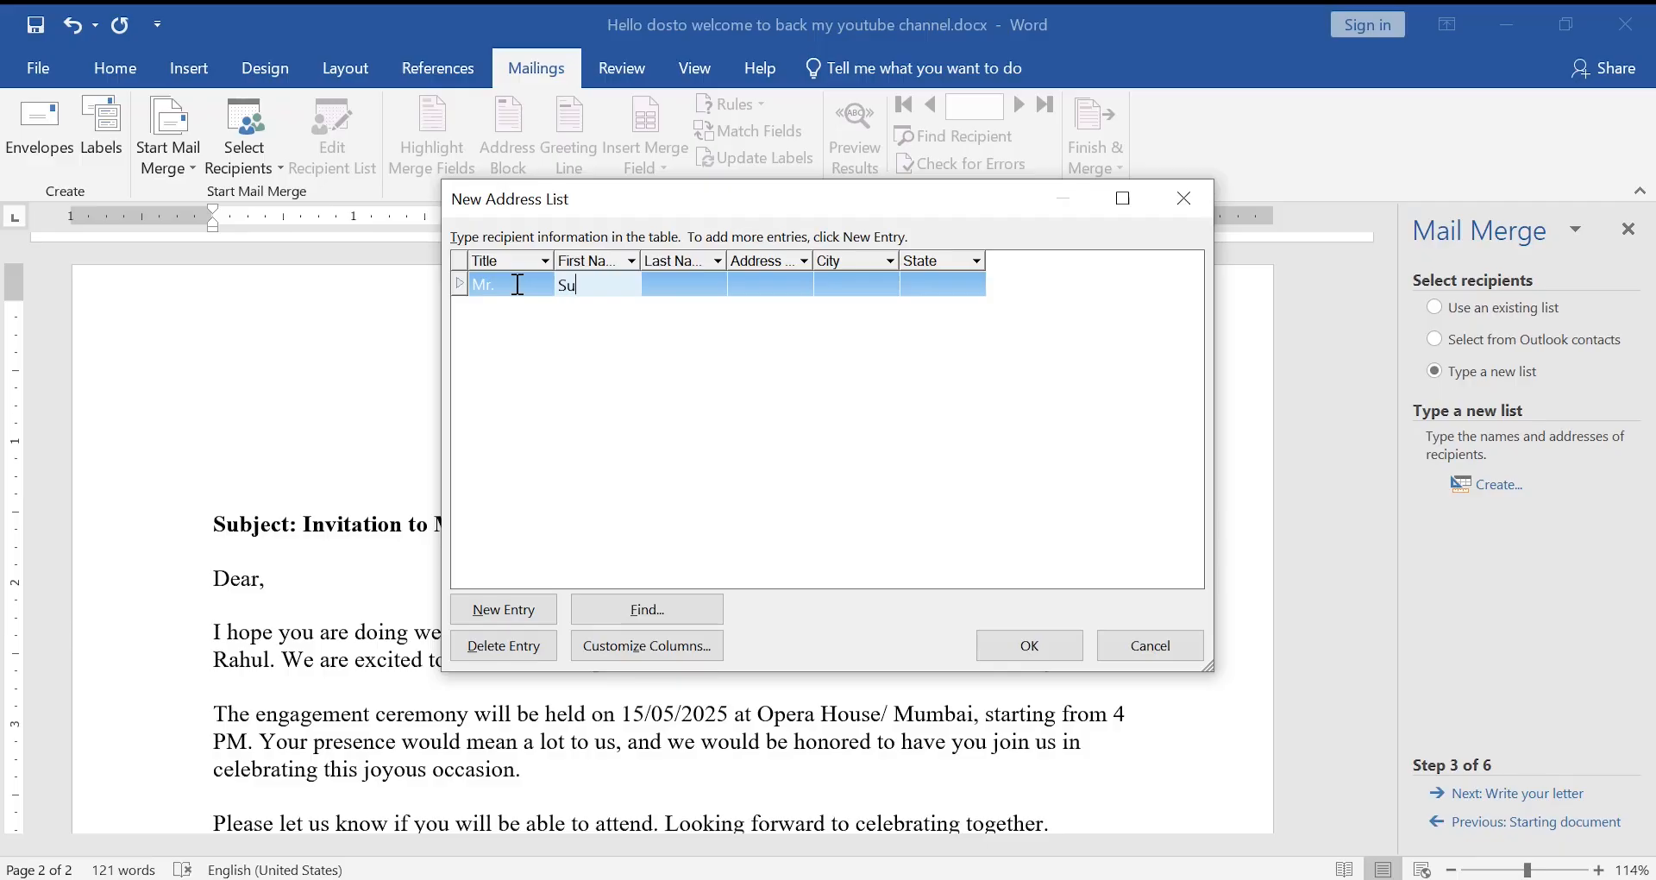
key("Tab")
- Type and correct the first recipient's street address, including flat number and postal code
key("Tab")
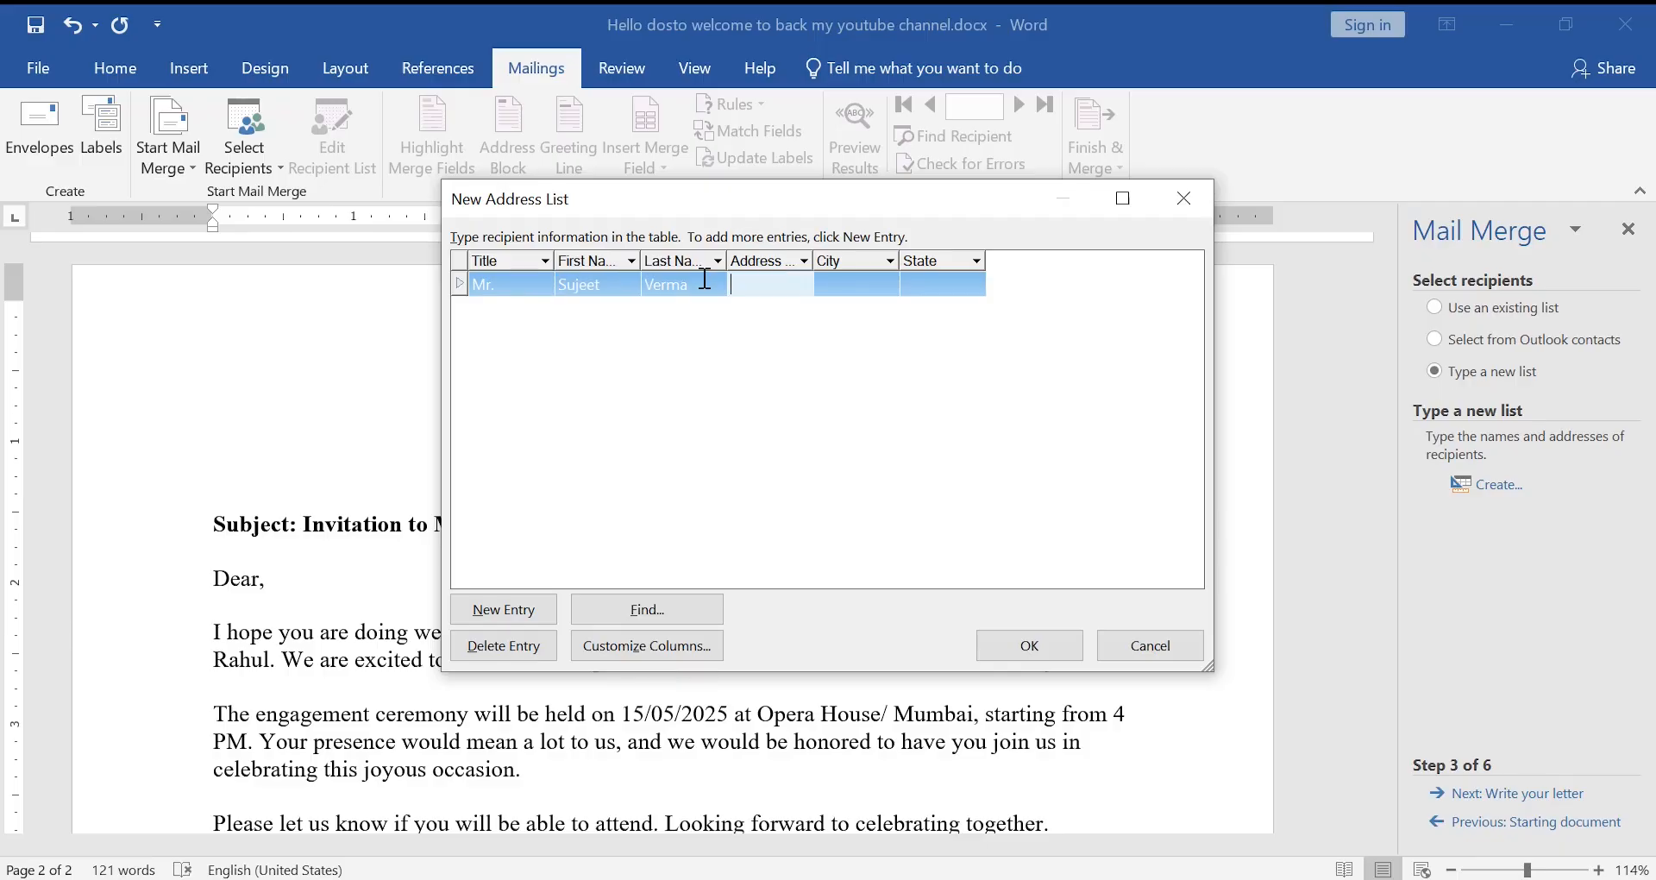
double_click(746, 287)
key("Right")
key("Right")
key("Right")
key("Right")
key("Right")
key("Right")
key("Right")
key("Right")
key("Right")
key("Right")
key("Right")
key("Right")
key("Right")
key("Right")
key("Right")
key("Tab")
- Fill in city Mumbai and state Maharashtra, then begin a second entry titled Miss
type("Mum")
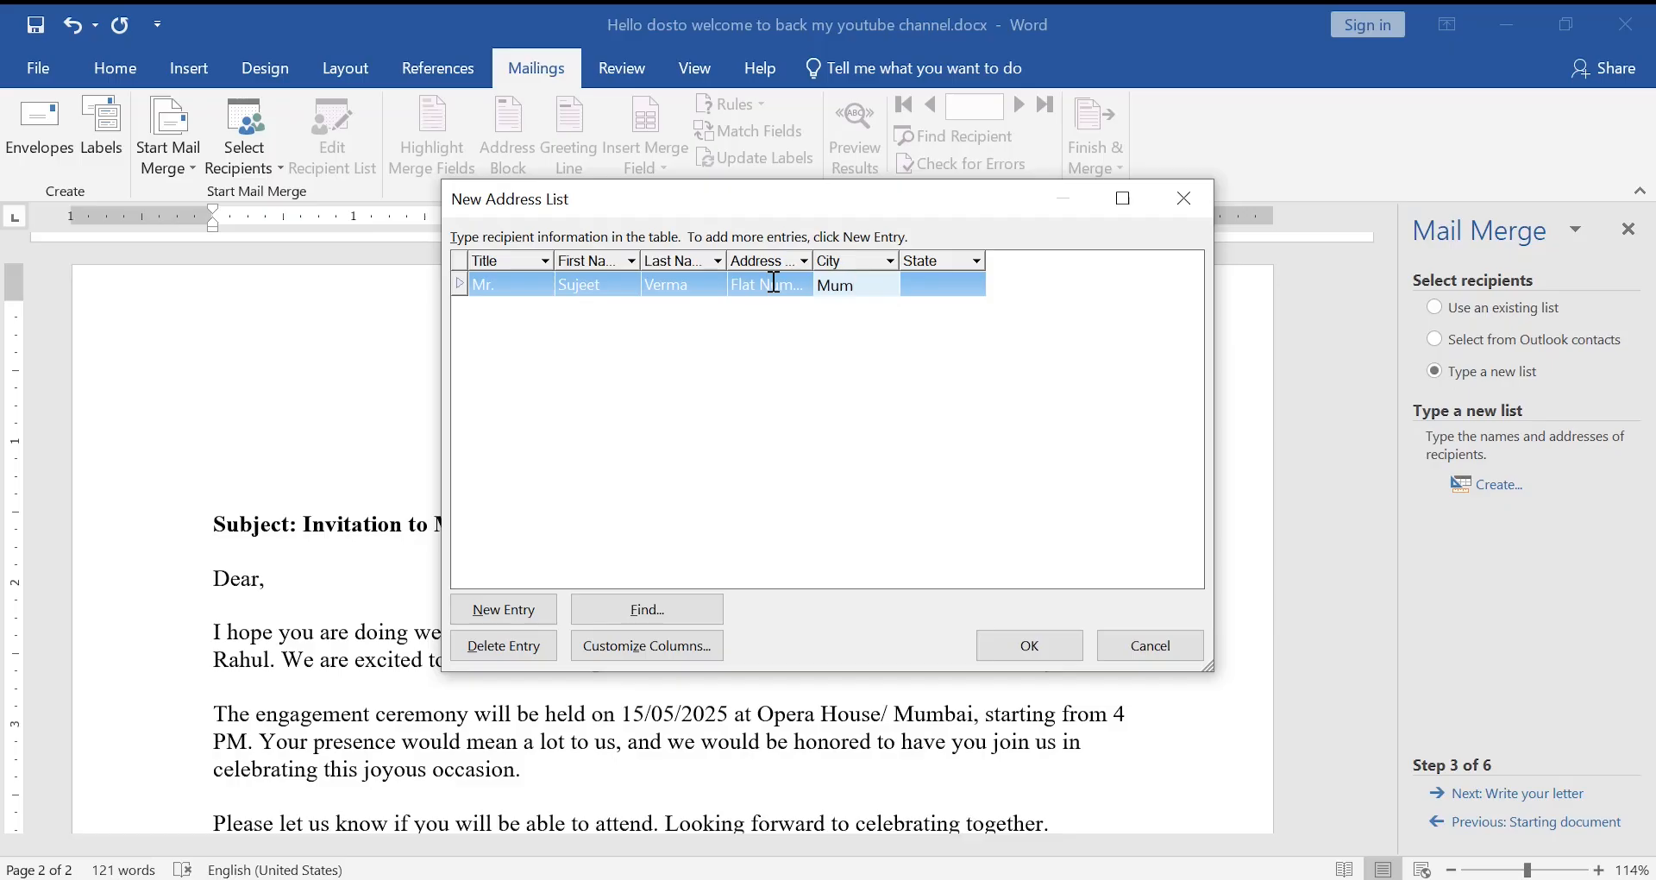
type("bai")
key("Tab")
type("Maharash")
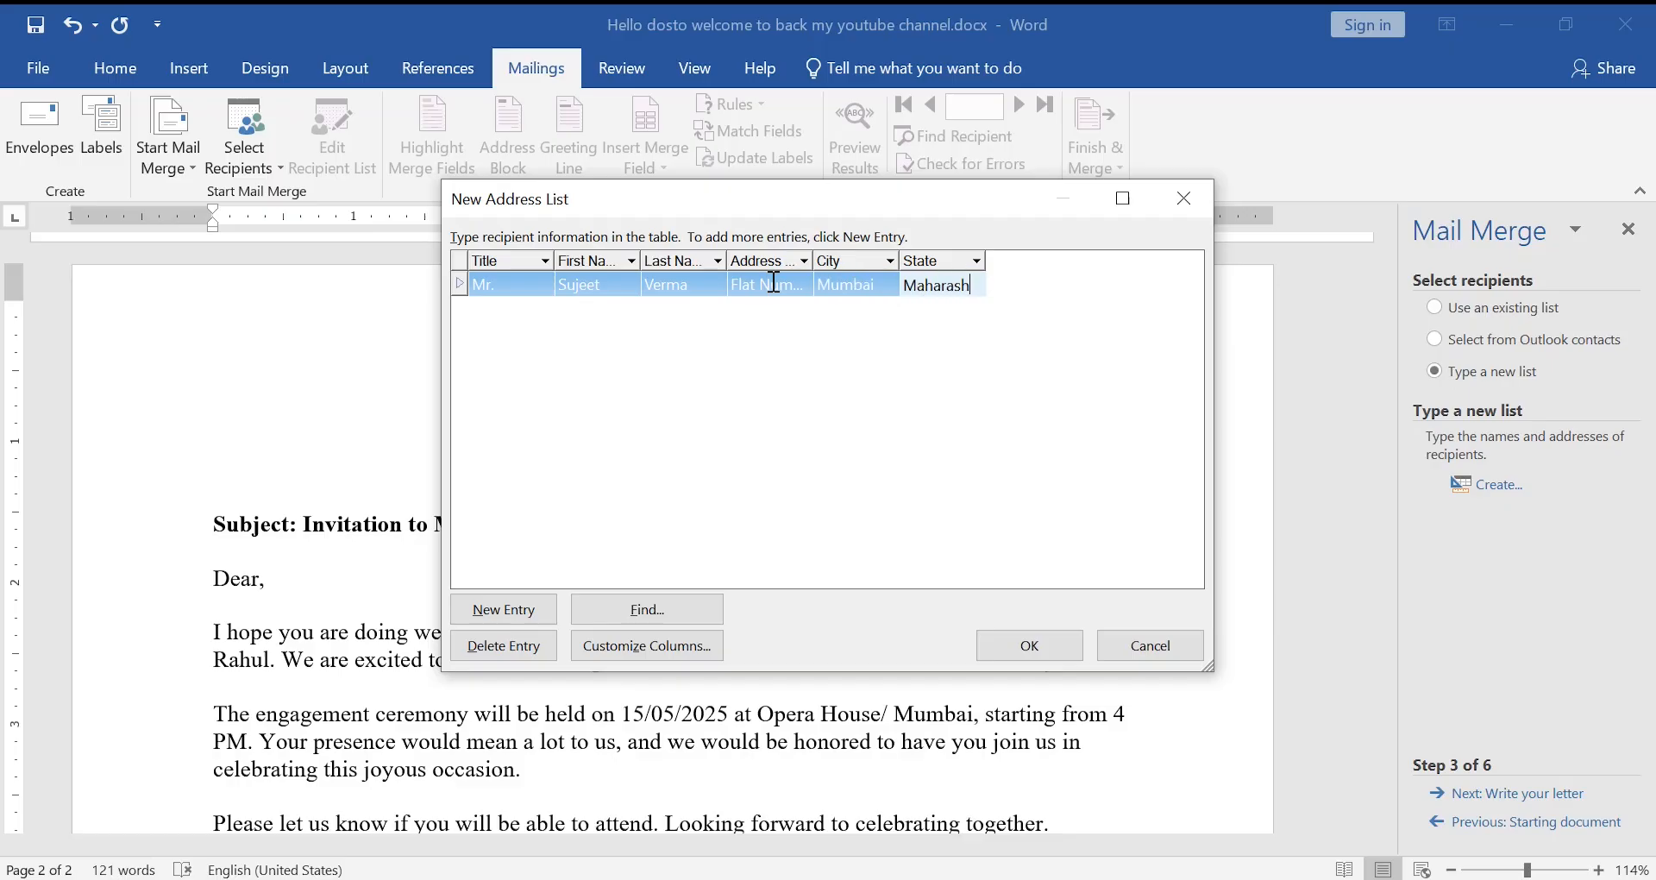
type("tra")
key("alt+n")
type("Miss,")
key("Tab")
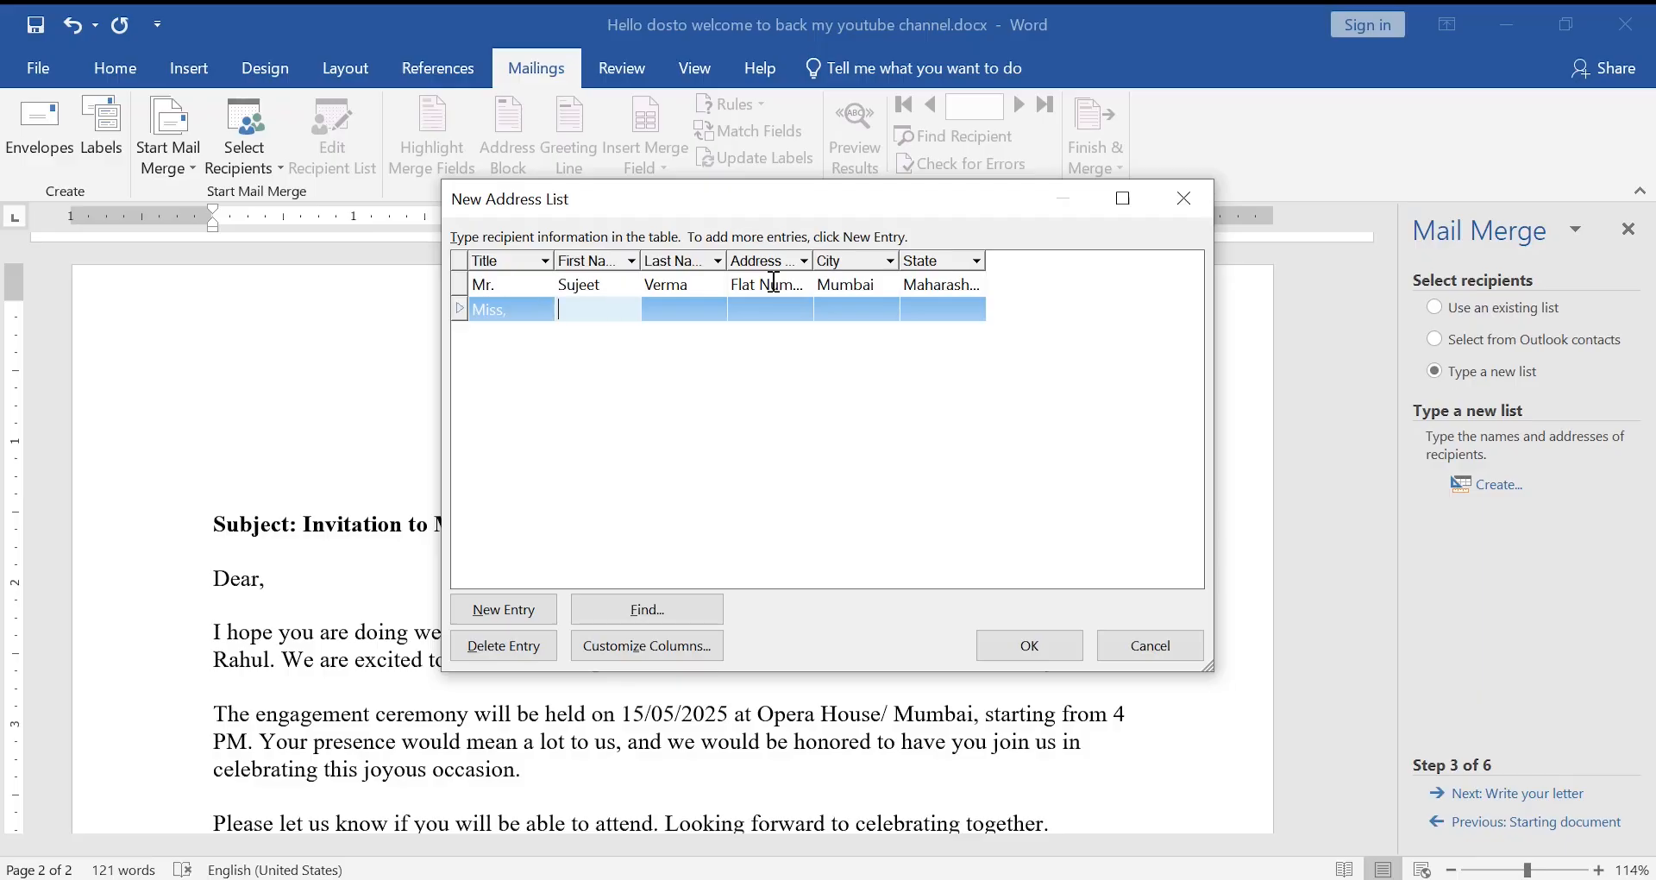
- Enter the second recipient's first and last name
type("S")
key("BackSpace")
left_click(519, 314)
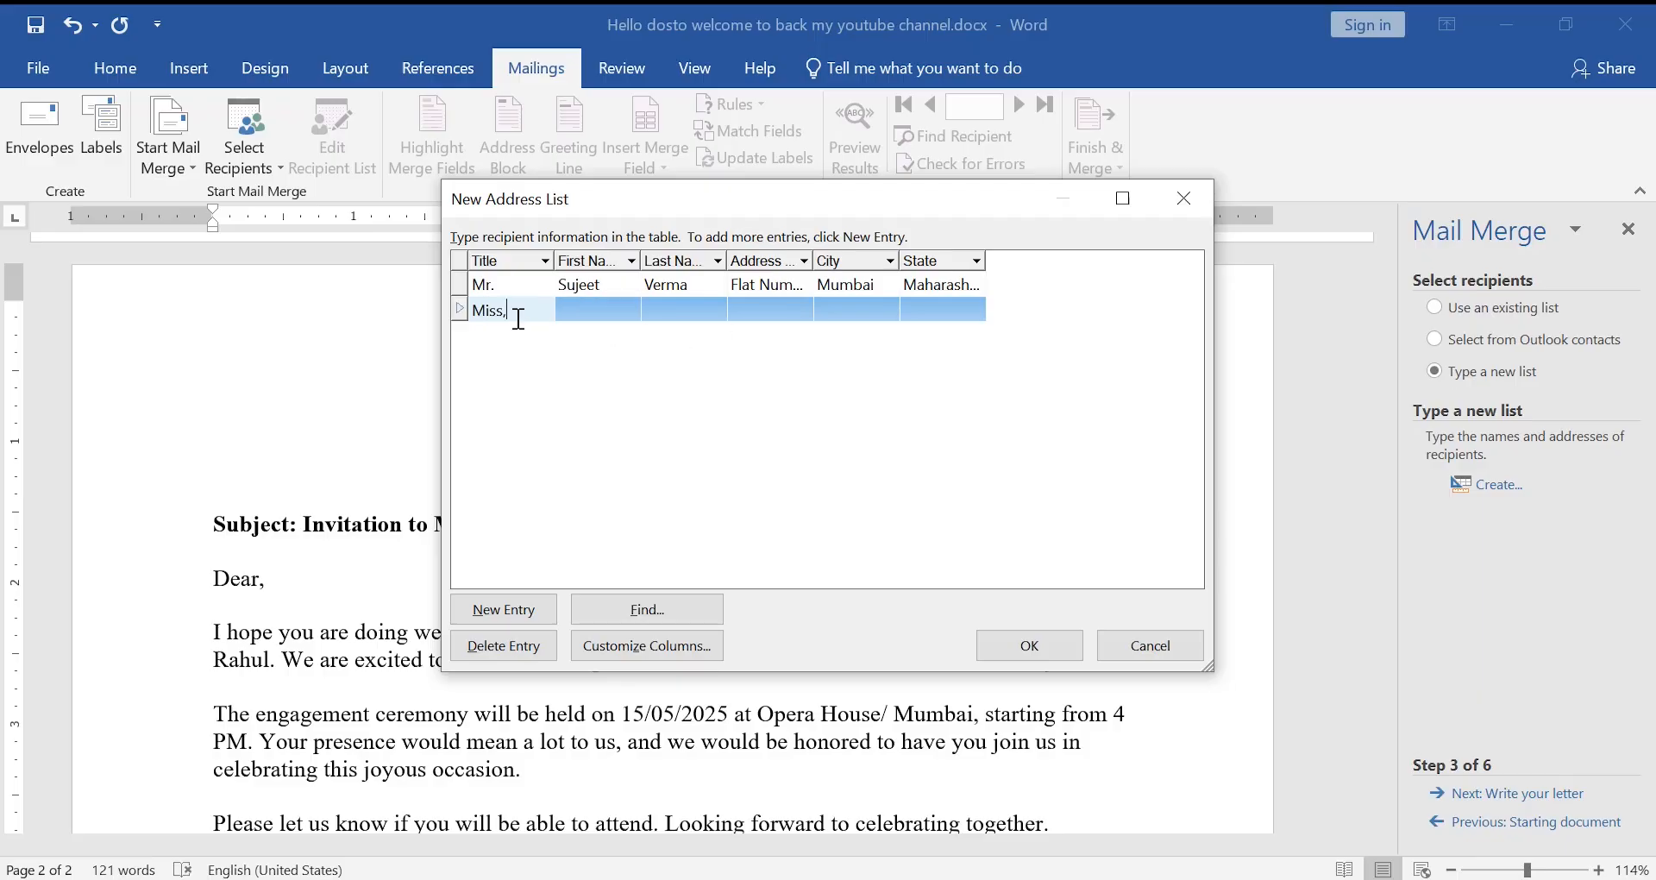
left_click(587, 312)
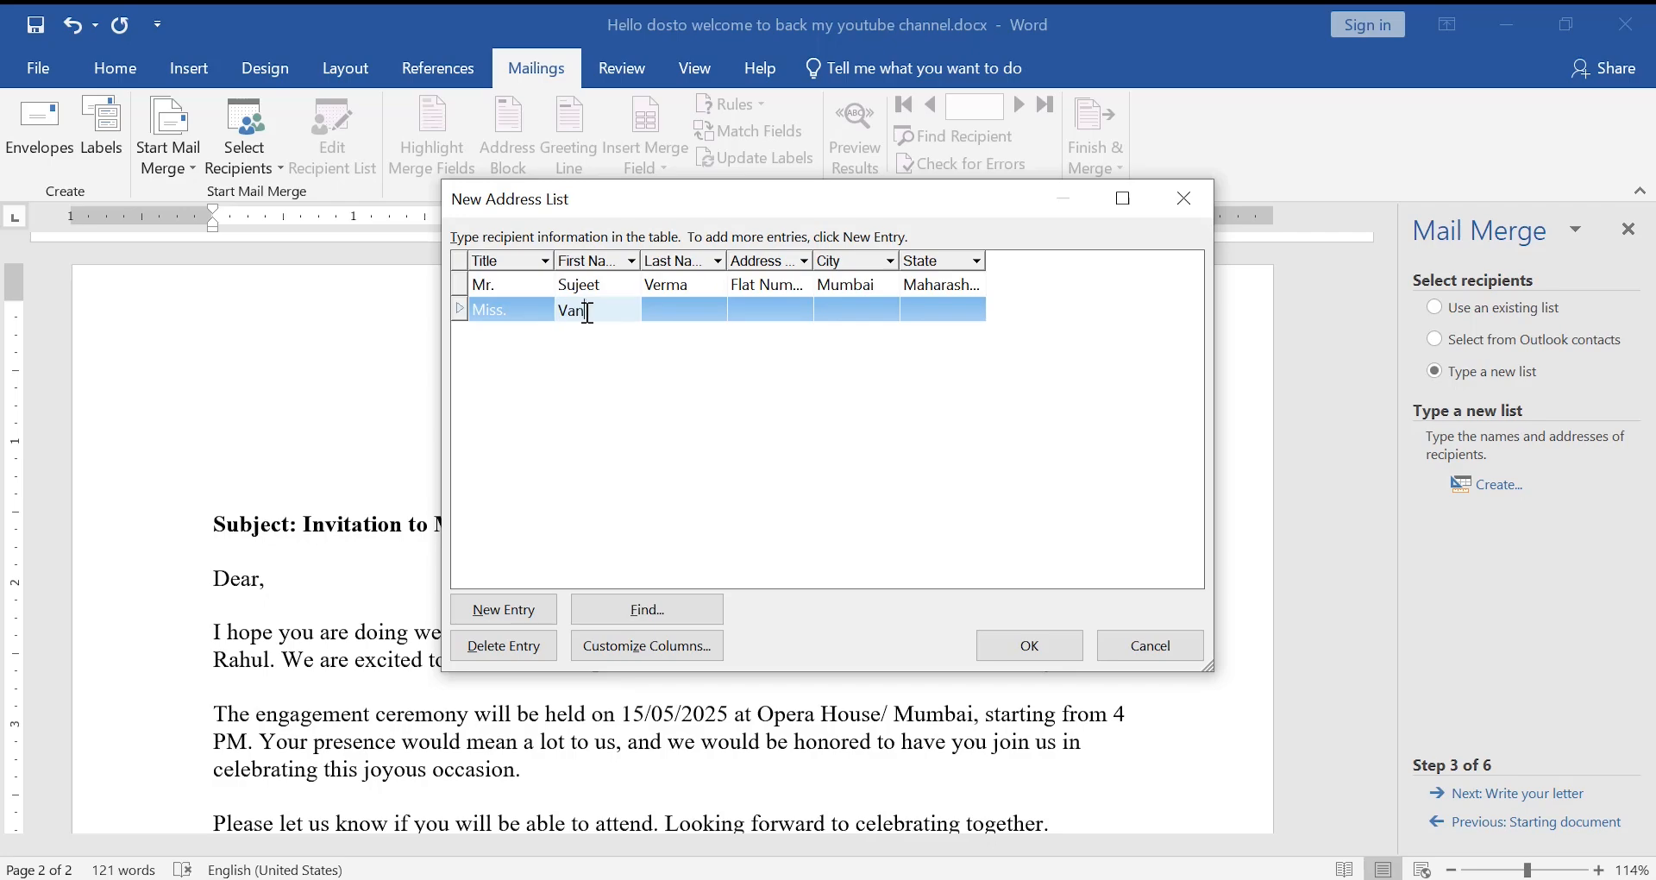
key("Tab")
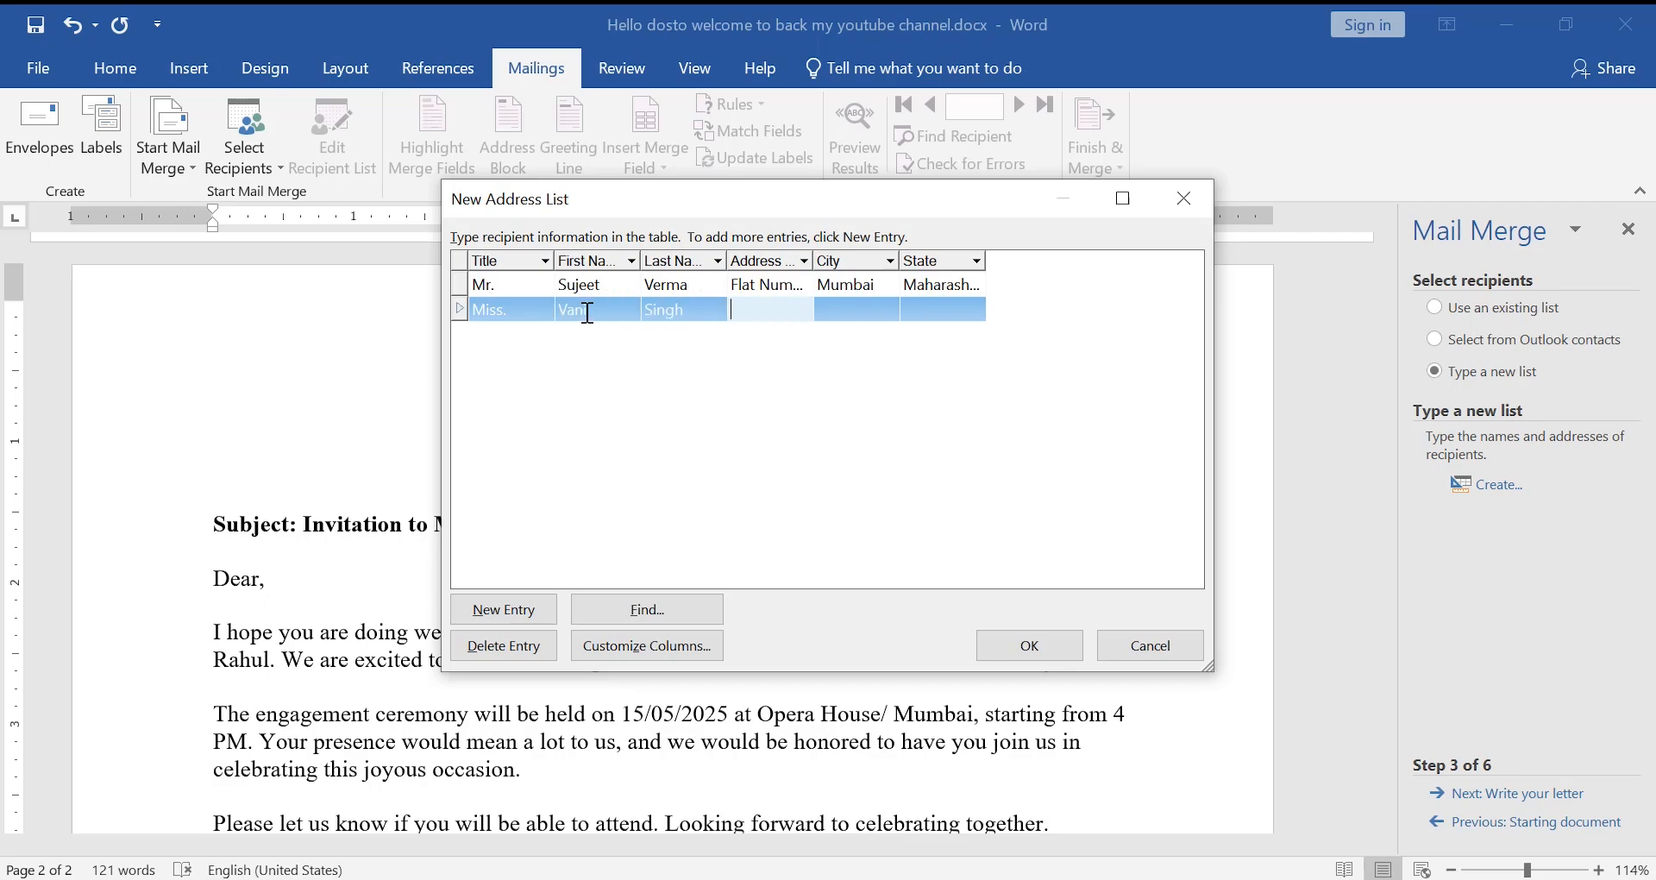
- Type the second recipient's street address, adding the room number at its start
type("jamshed")
key("BackSpace")
key("BackSpace")
key("BackSpace")
key("BackSpace")
type("shed pur Uttar Pradesh")
key("Home")
type("1roo")
key("BackSpace")
key("BackSpace")
key("BackSpace")
key("BackSpace")
type("R")
type("oo")
type("m ")
type("Nu")
type("mbe")
type("r")
key("Left")
key("Left")
key("Left")
key("Left")
key("Left")
key("Right")
key("Right")
key("Right")
key("Right")
key("Right")
key("Right")
key("Right")
key("Right")
key("Right")
key("Right")
key("Right")
key("Right")
key("Right")
key("Right")
key("Right")
key("Right")
key("Right")
key("Right")
key("Right")
key("Right")
key("Right")
key("Right")
key("Right")
key("Right")
key("Right")
key("Right")
key("Right")
key("Right")
key("Right")
key("Right")
key("Right")
key("Right")
key("Right")
key("Right")
key("Right")
key("Right")
key("Right")
key("Right")
key("Right")
key("Right")
- Set the second recipient's city to Jaunpur and state to UP
key("Tab")
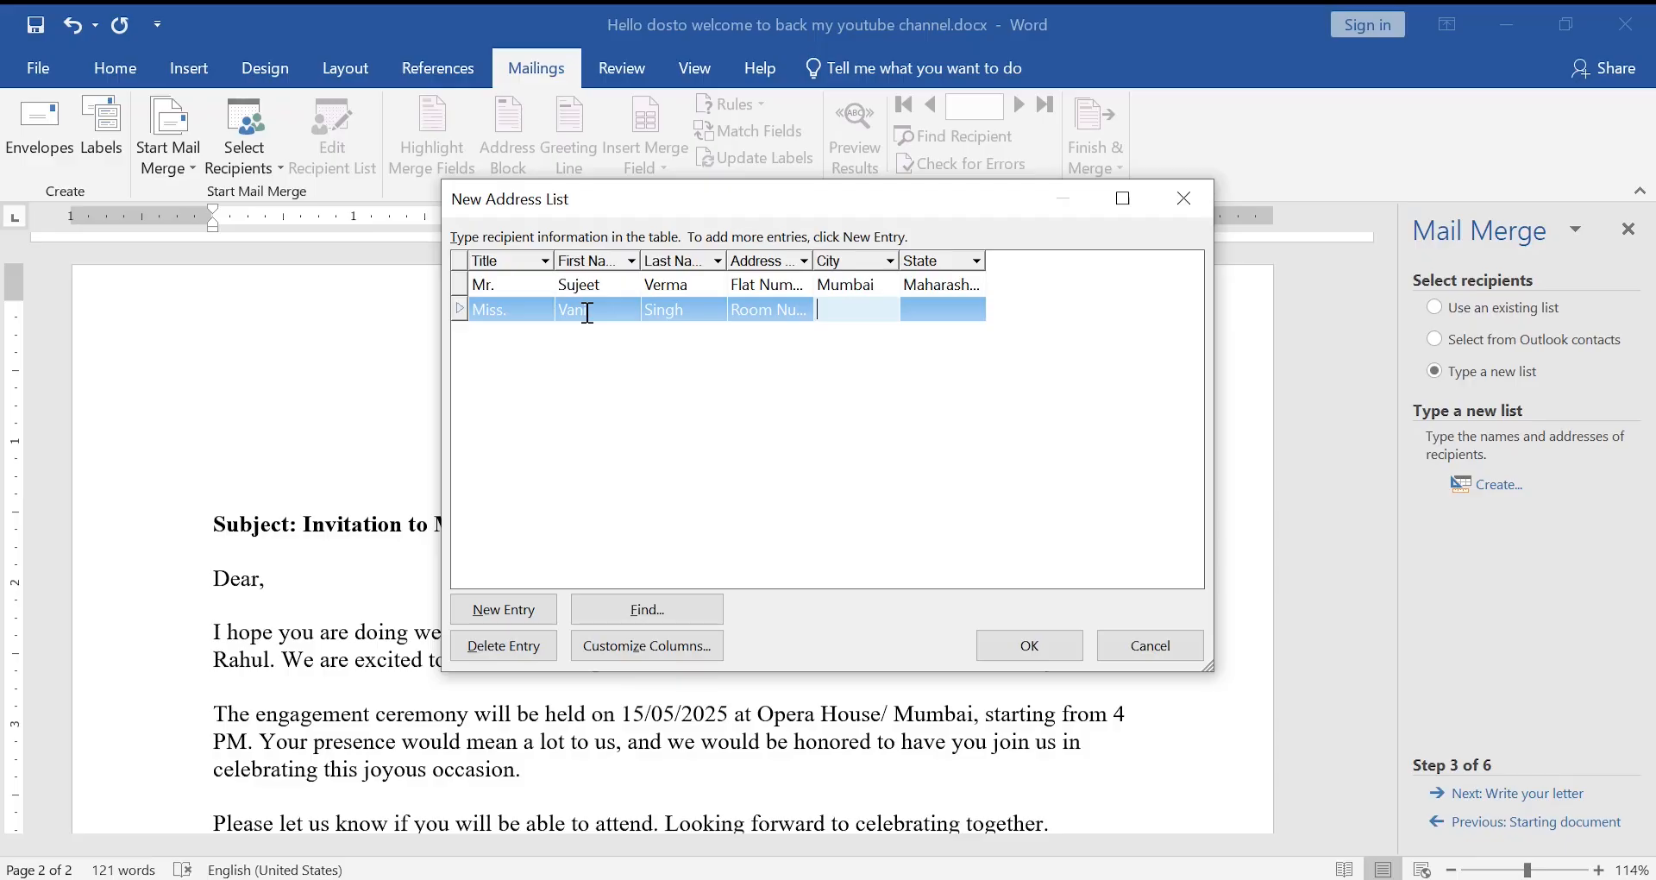
type("Aaja")
key("BackSpace")
key("BackSpace")
key("BackSpace")
key("BackSpace")
type("Lak")
key("BackSpace")
key("BackSpace")
key("BackSpace")
type("pa")
key("BackSpace")
key("BackSpace")
type("U")
key("BackSpace")
type("San")
key("BackSpace")
key("BackSpace")
type("an")
key("BackSpace")
key("BackSpace")
key("BackSpace")
type("Jaunpur")
key("Tab")
type("UP")
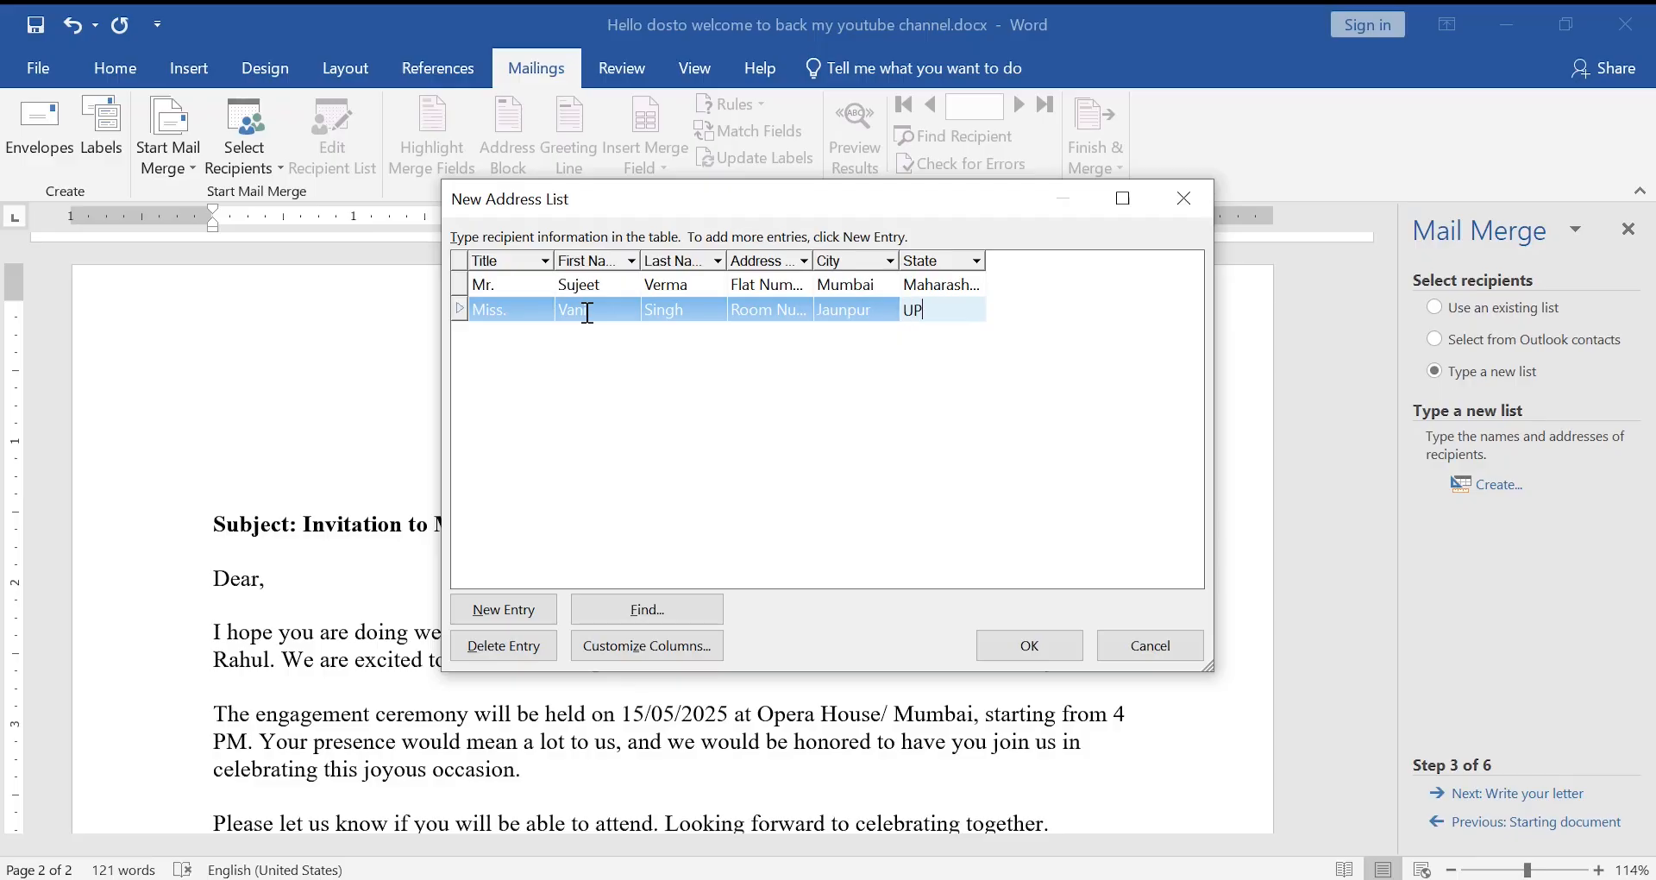
- Start a third recipient with title Mr and their first and last name
key("Tab")
type("Mr")
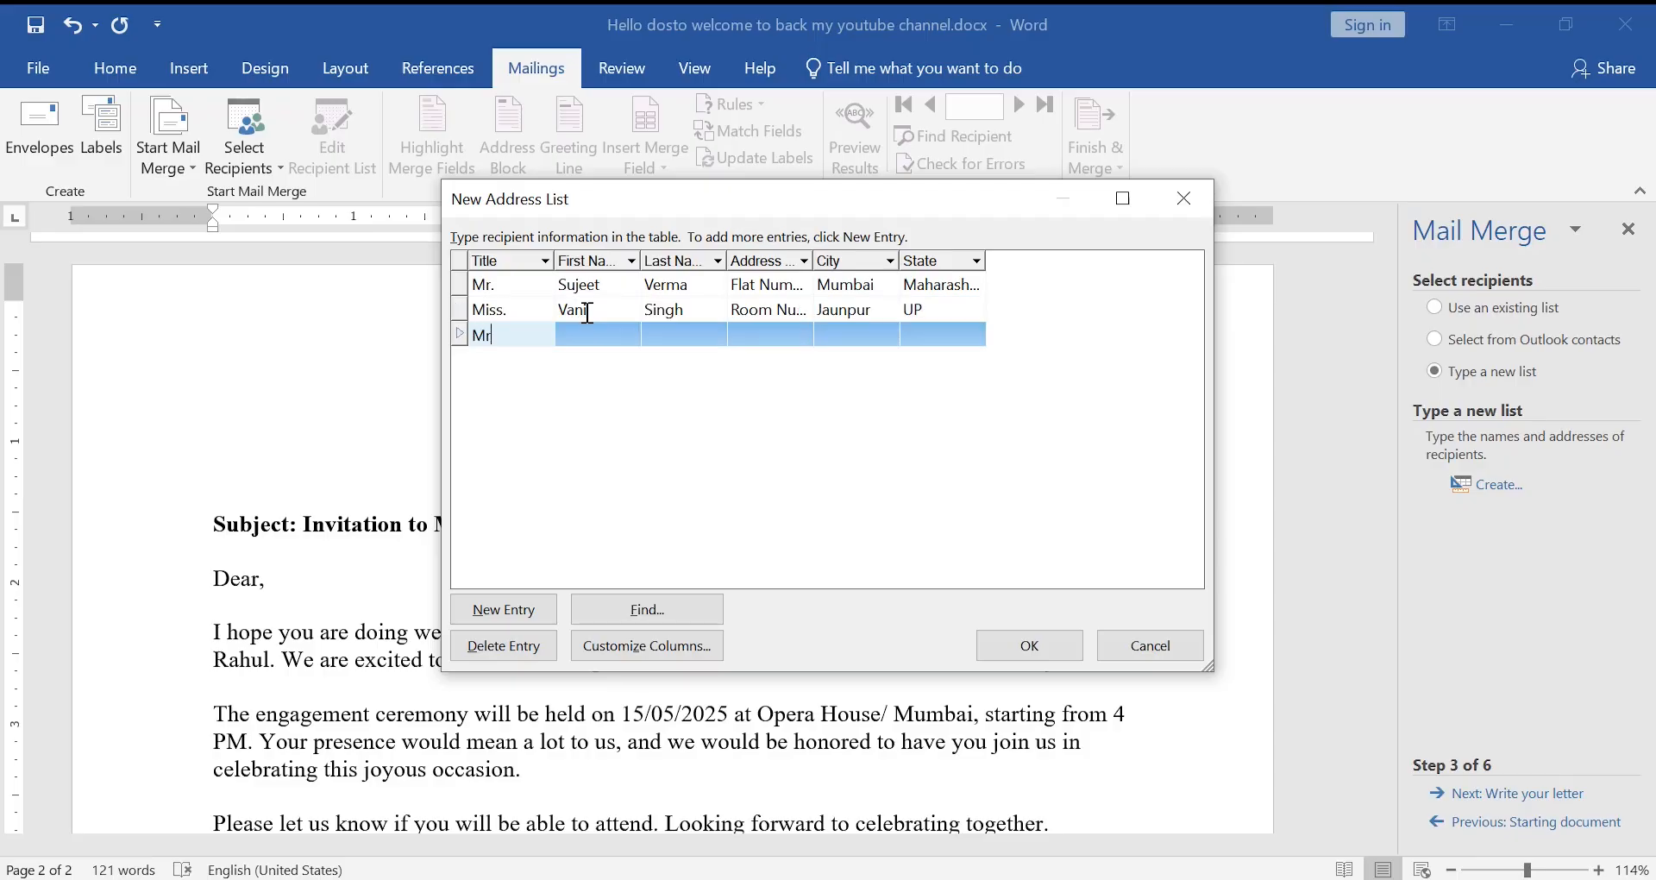
key("Tab")
key("Tab")
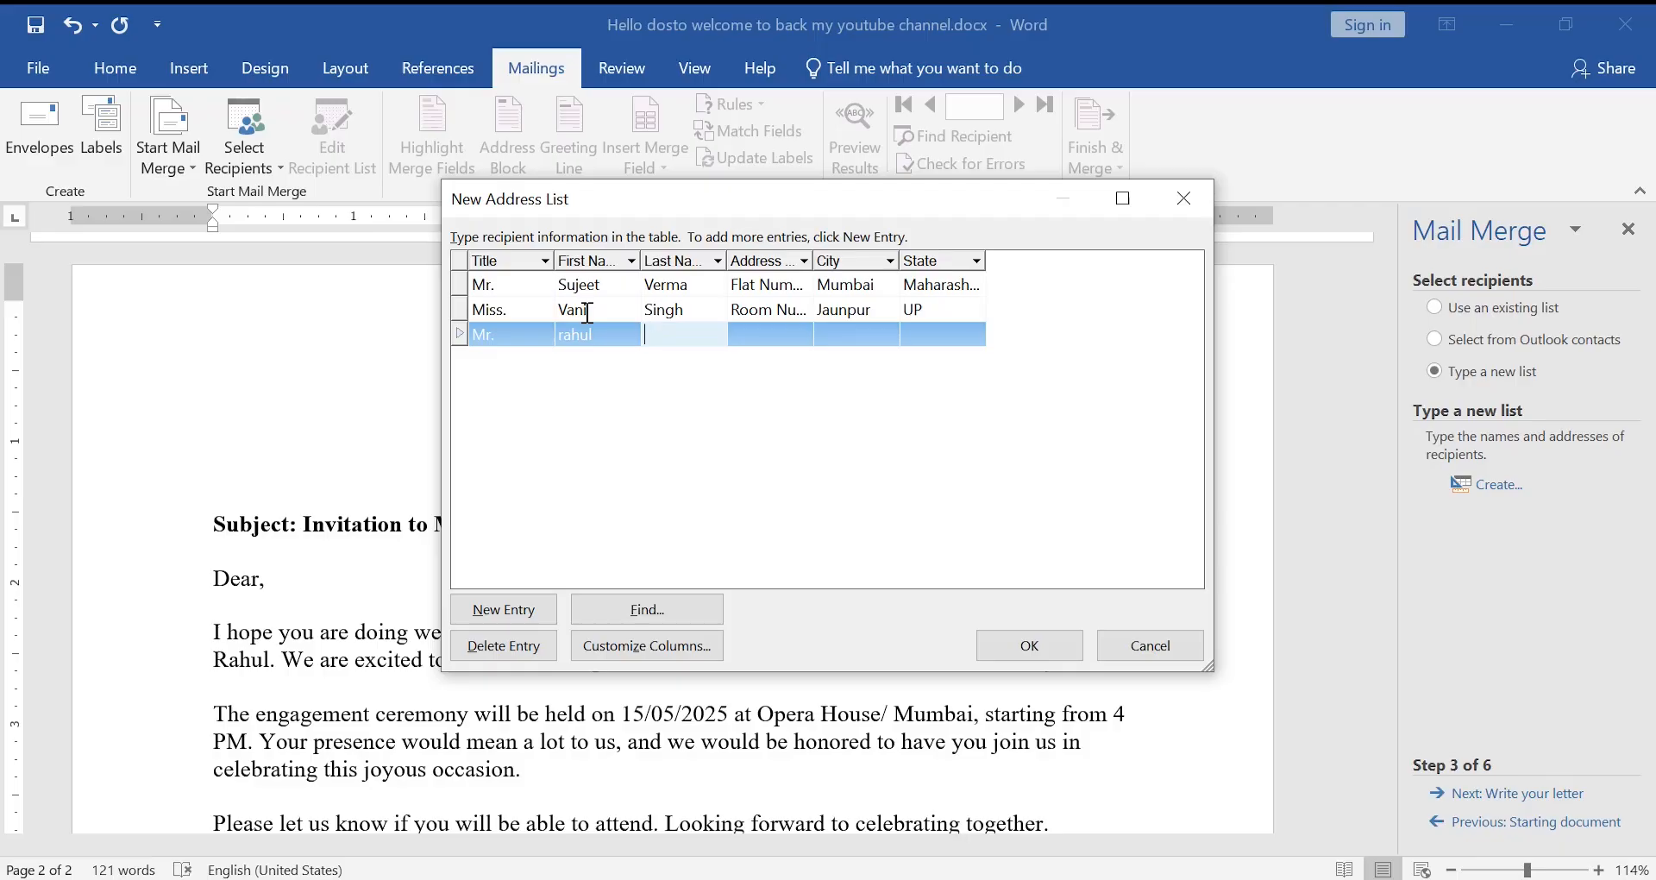
key("Tab")
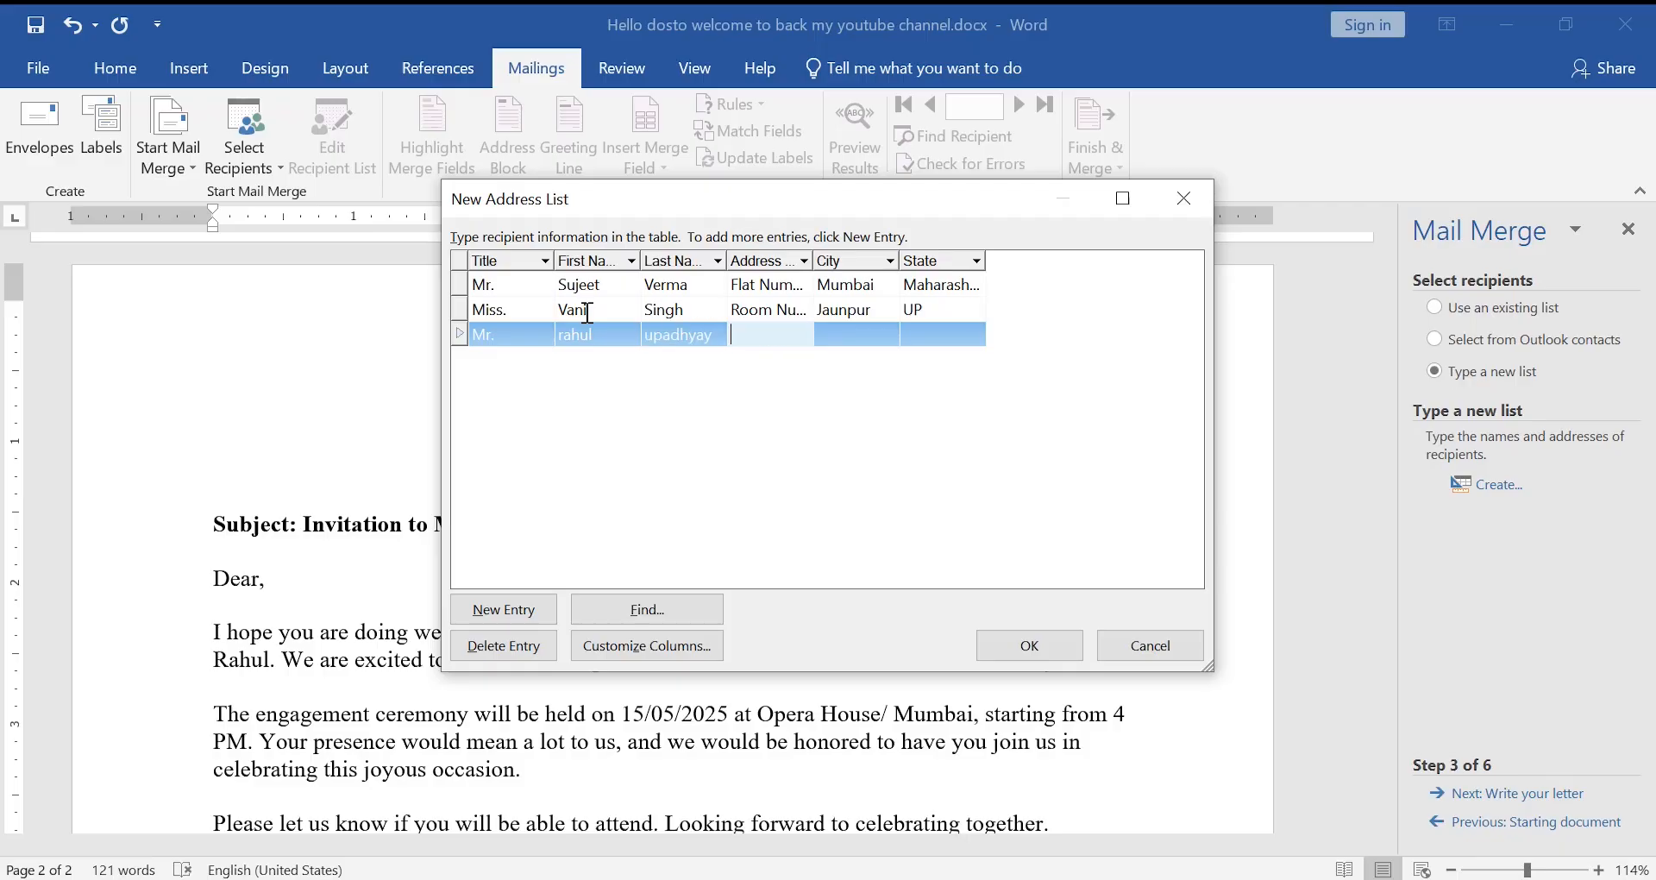
- Give the third recipient a street address, city Gorakhpur and state UP
key("Tab")
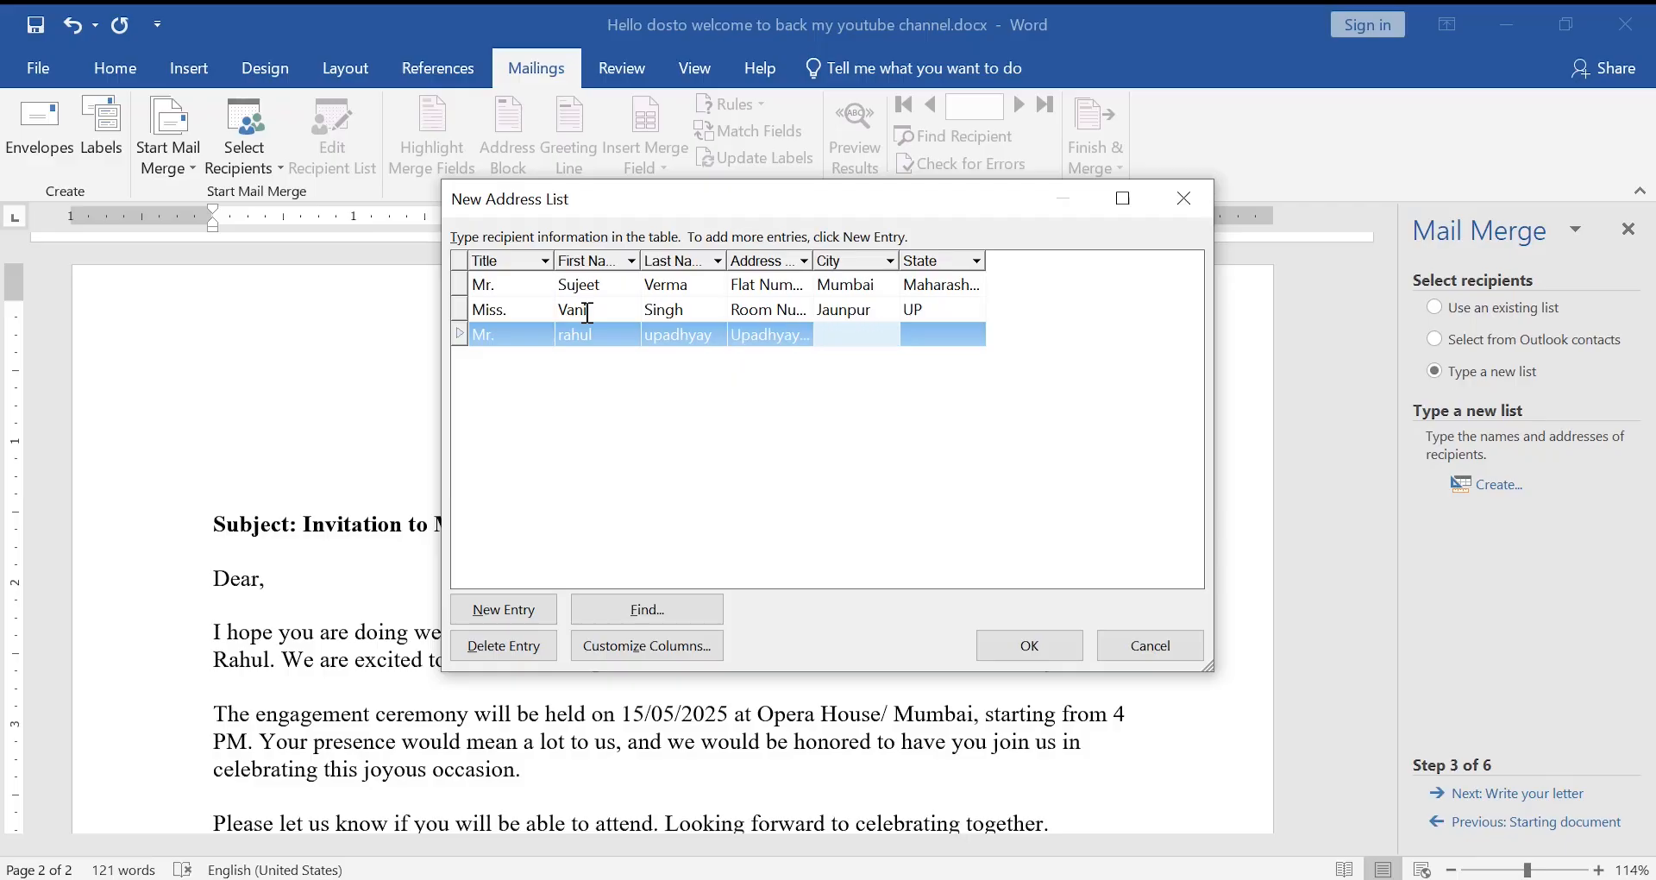
type("Gorakhpur")
key("Tab")
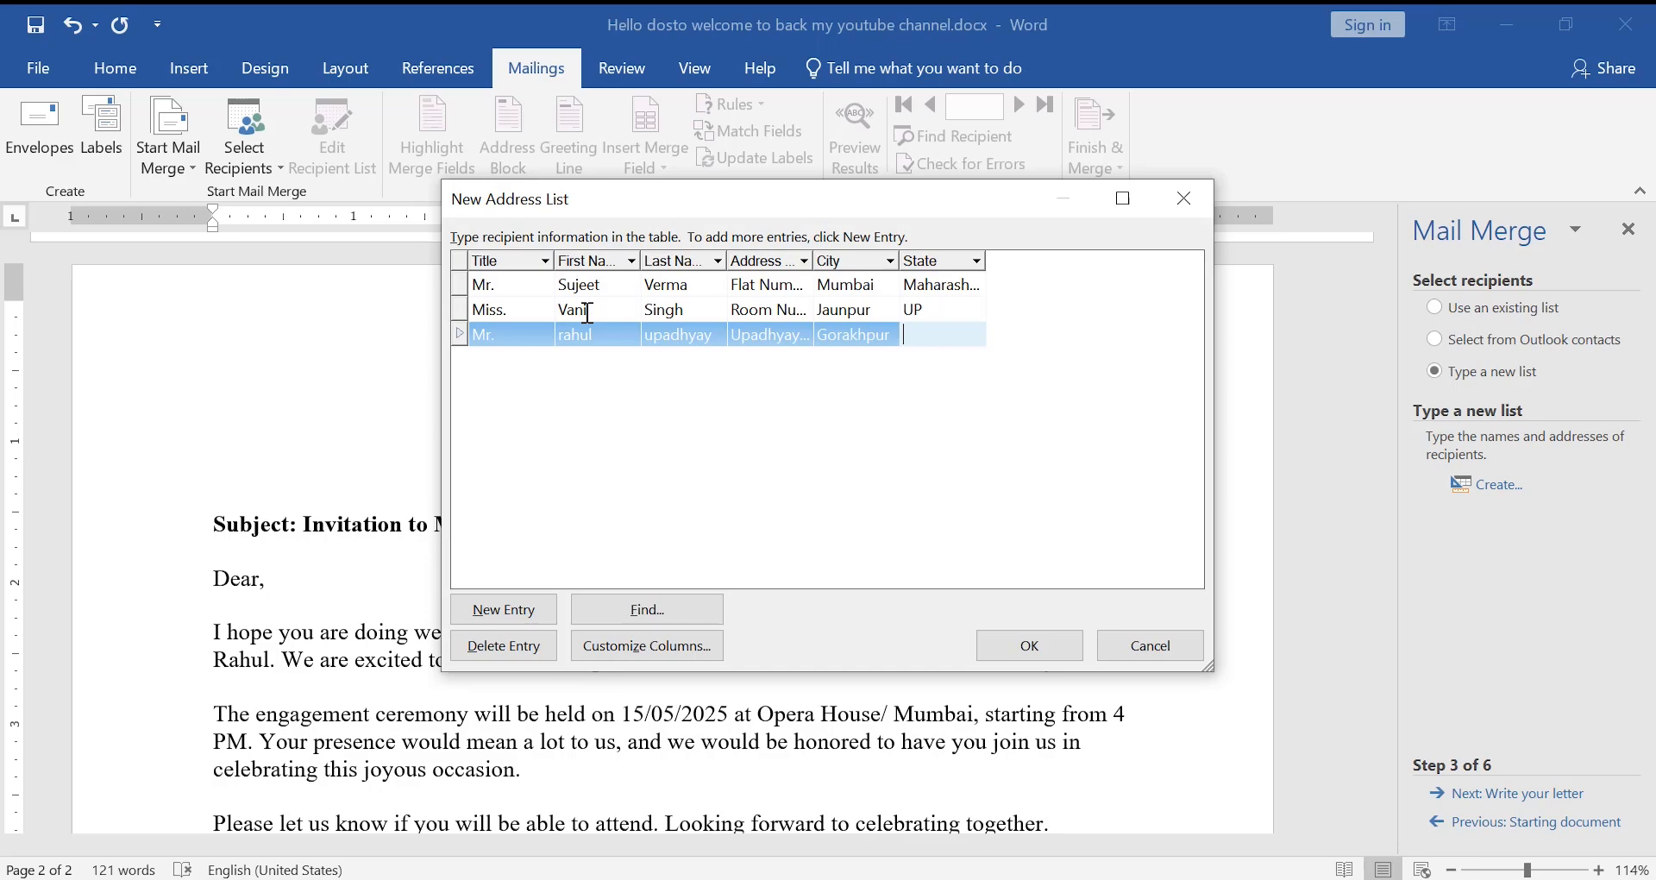
type("UP")
key("Tab")
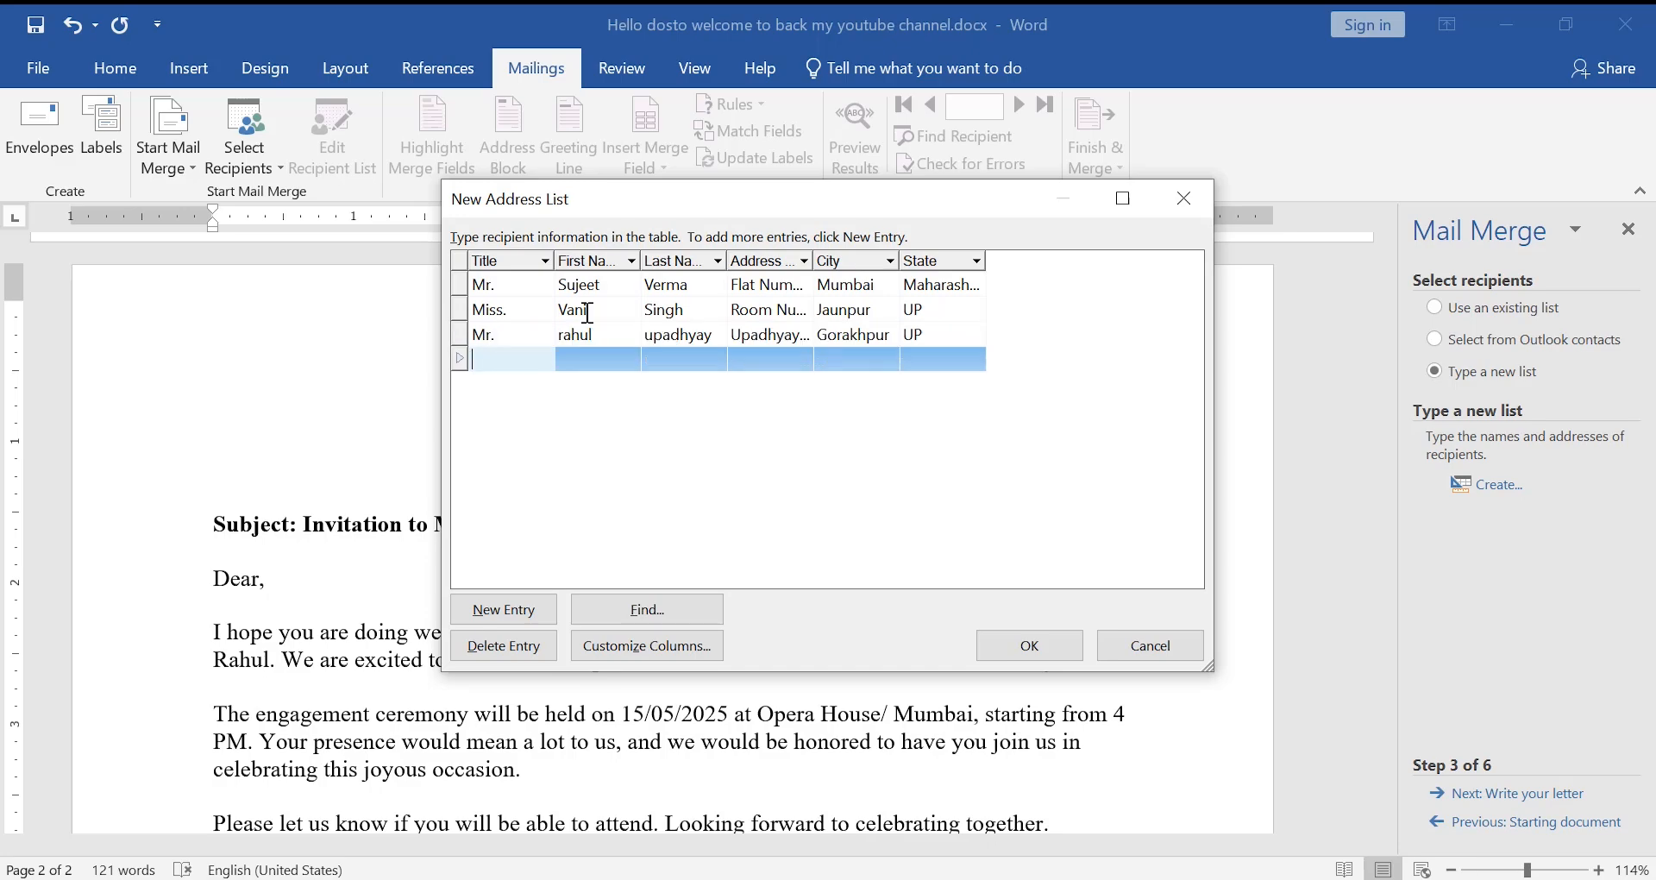
- Append the postal code to the third recipient's address and review the rows
left_click(781, 333)
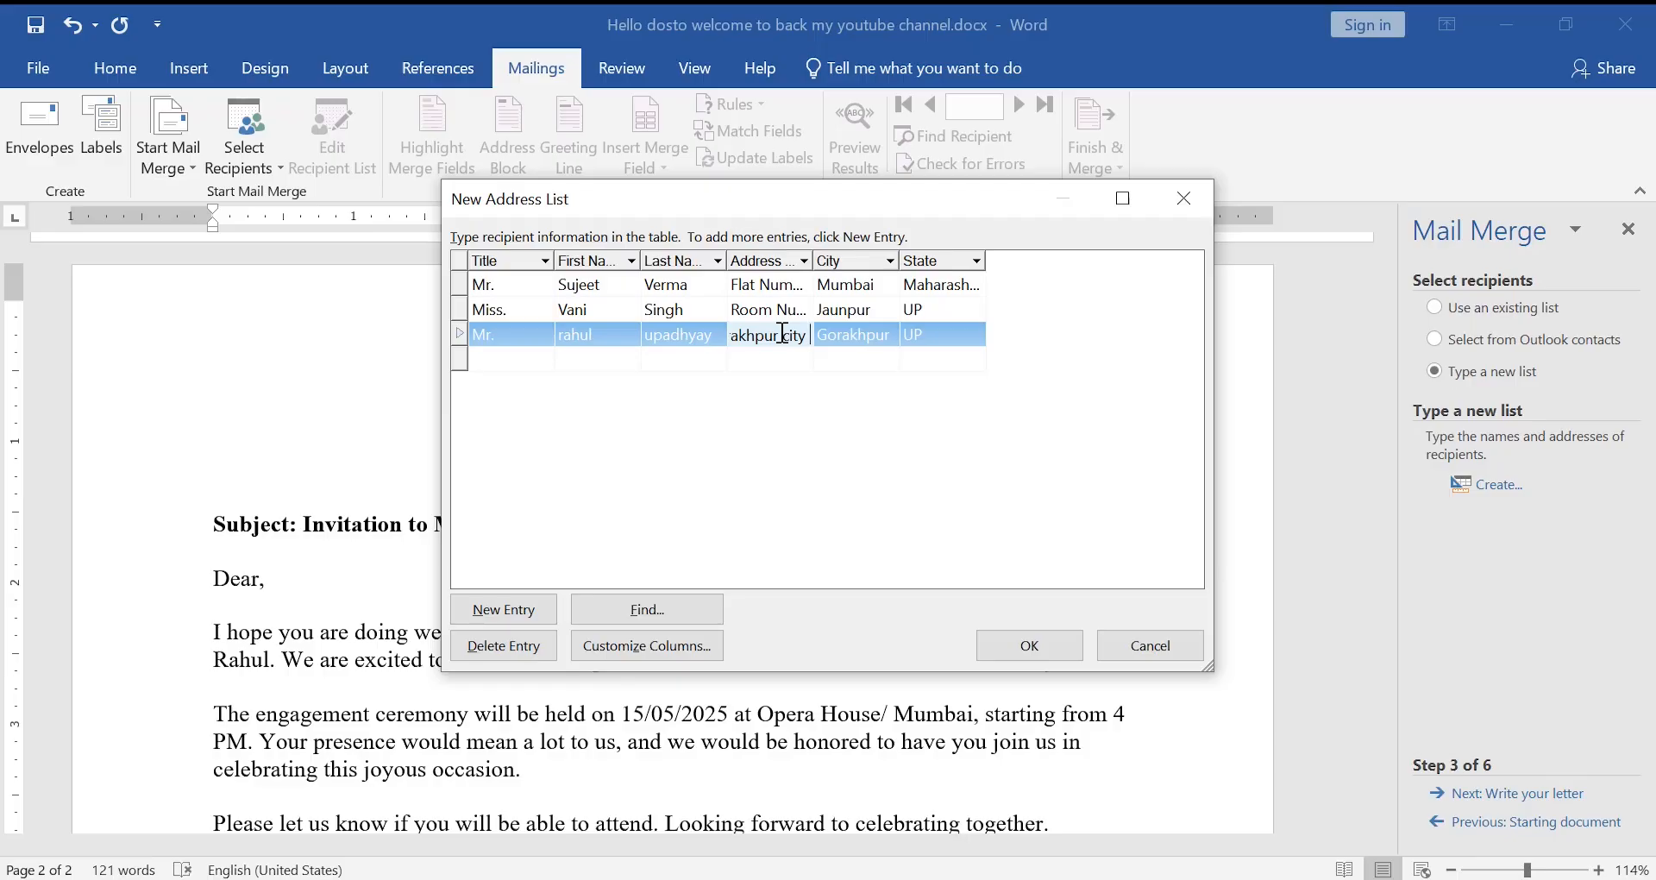
type("537427")
left_click(789, 310)
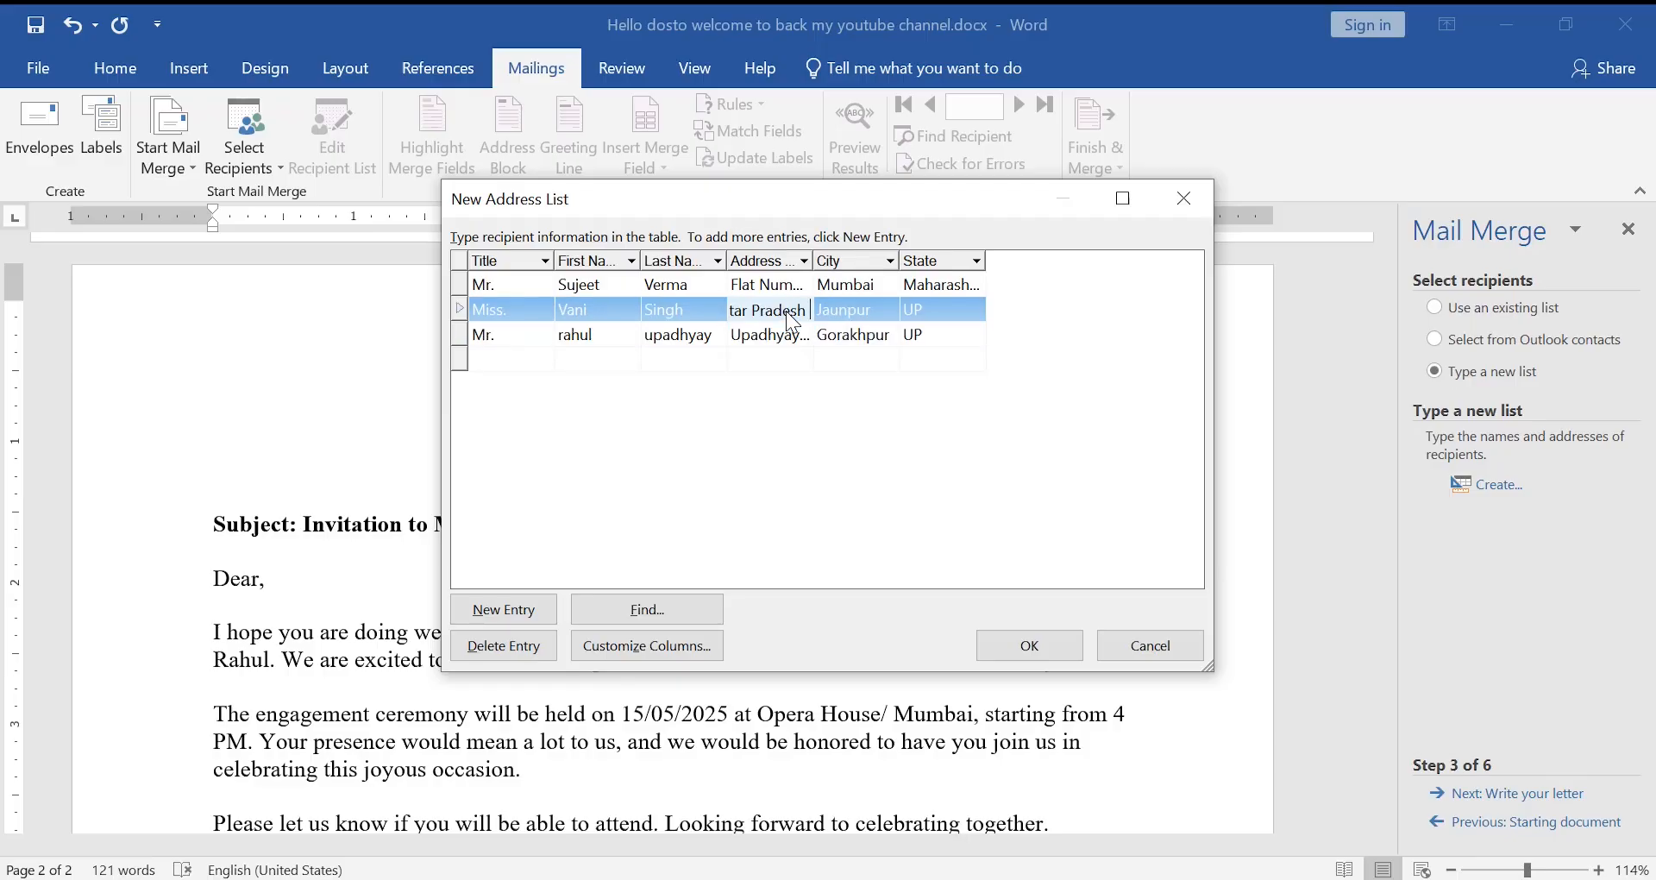
key("Right")
key("Right")
key("Right")
key("Right")
key("Right")
key("Right")
key("Right")
key("Right")
key("Right")
key("Right")
key("Tab")
key("Tab")
key("Down")
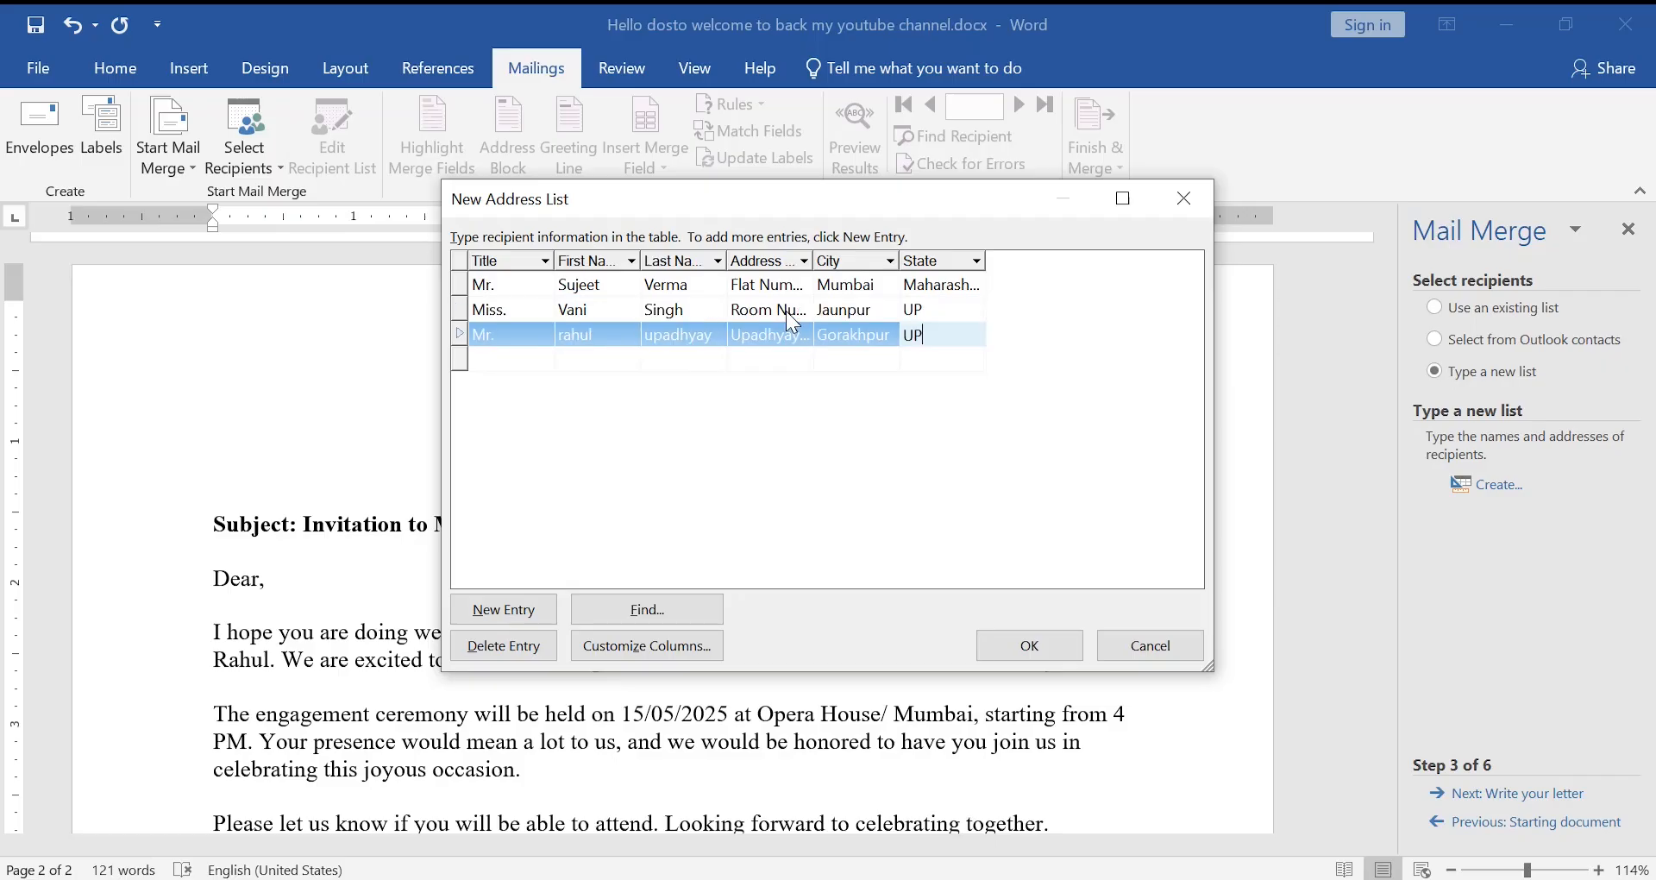
key("Tab")
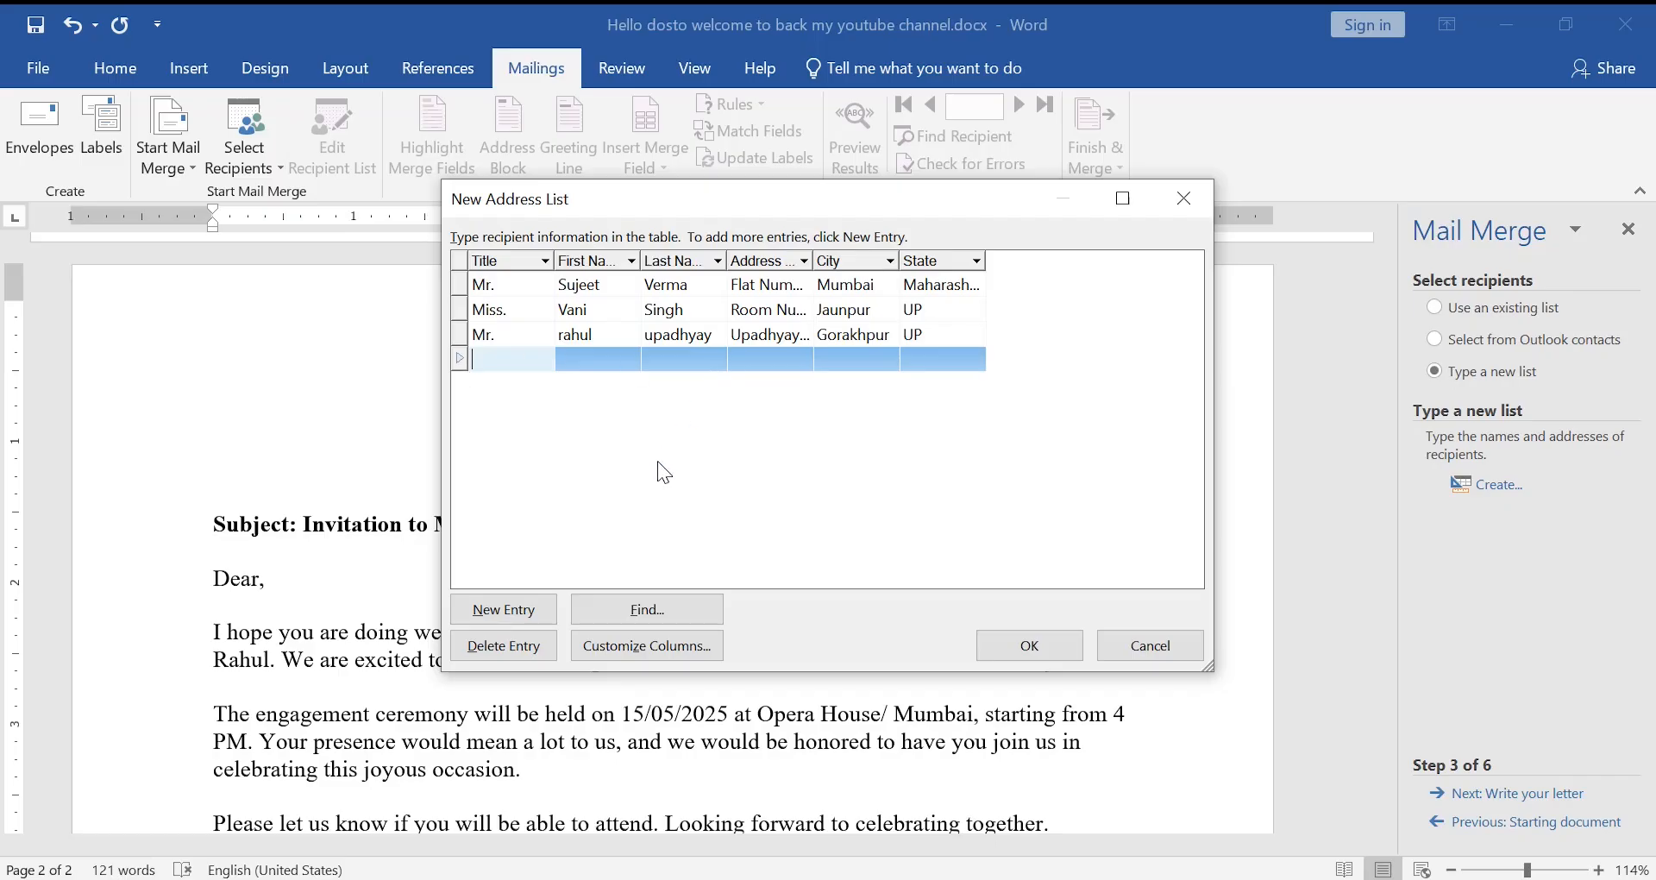
- Delete the empty fourth entry and close the list to reach Save Address List
left_click(508, 647)
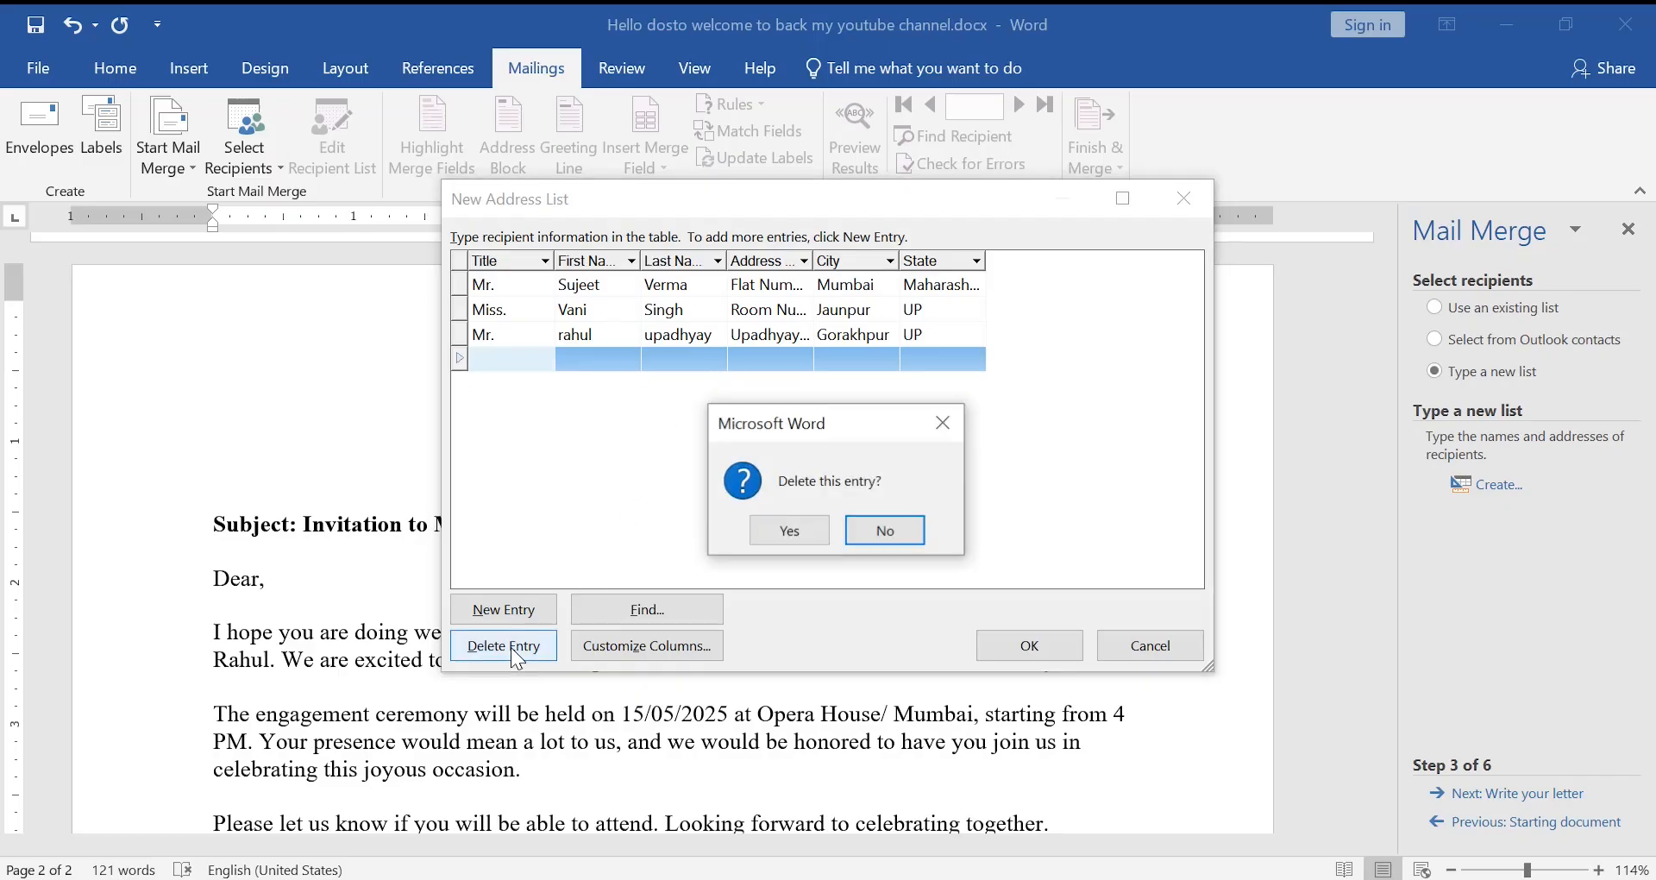
left_click(816, 521)
left_click(941, 335)
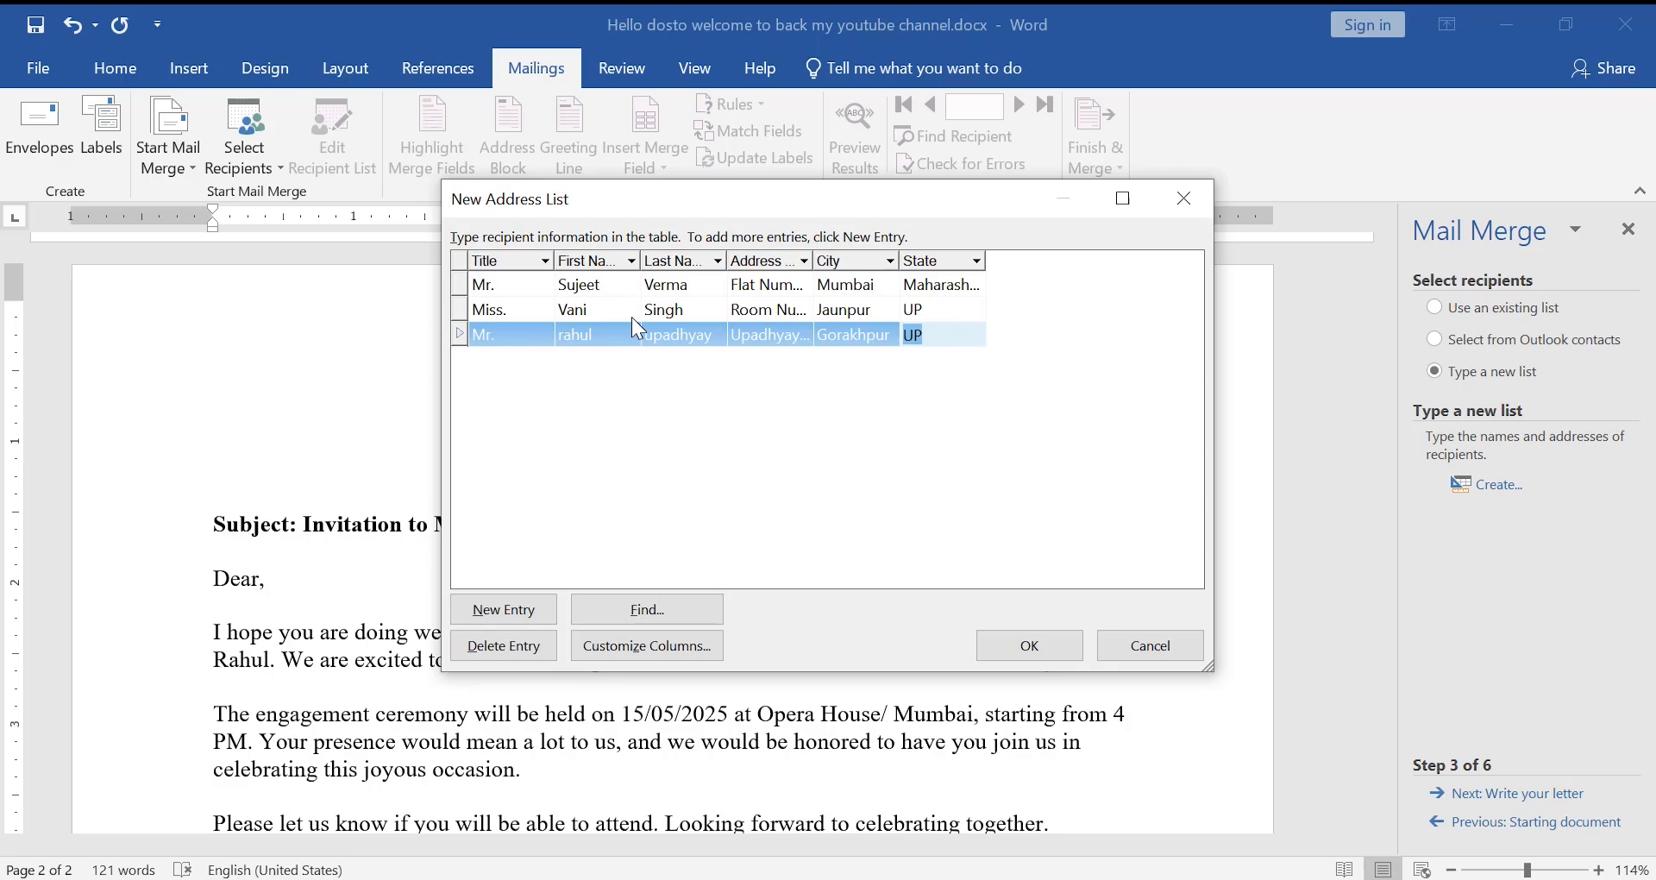
key("Tab")
key("Tab")
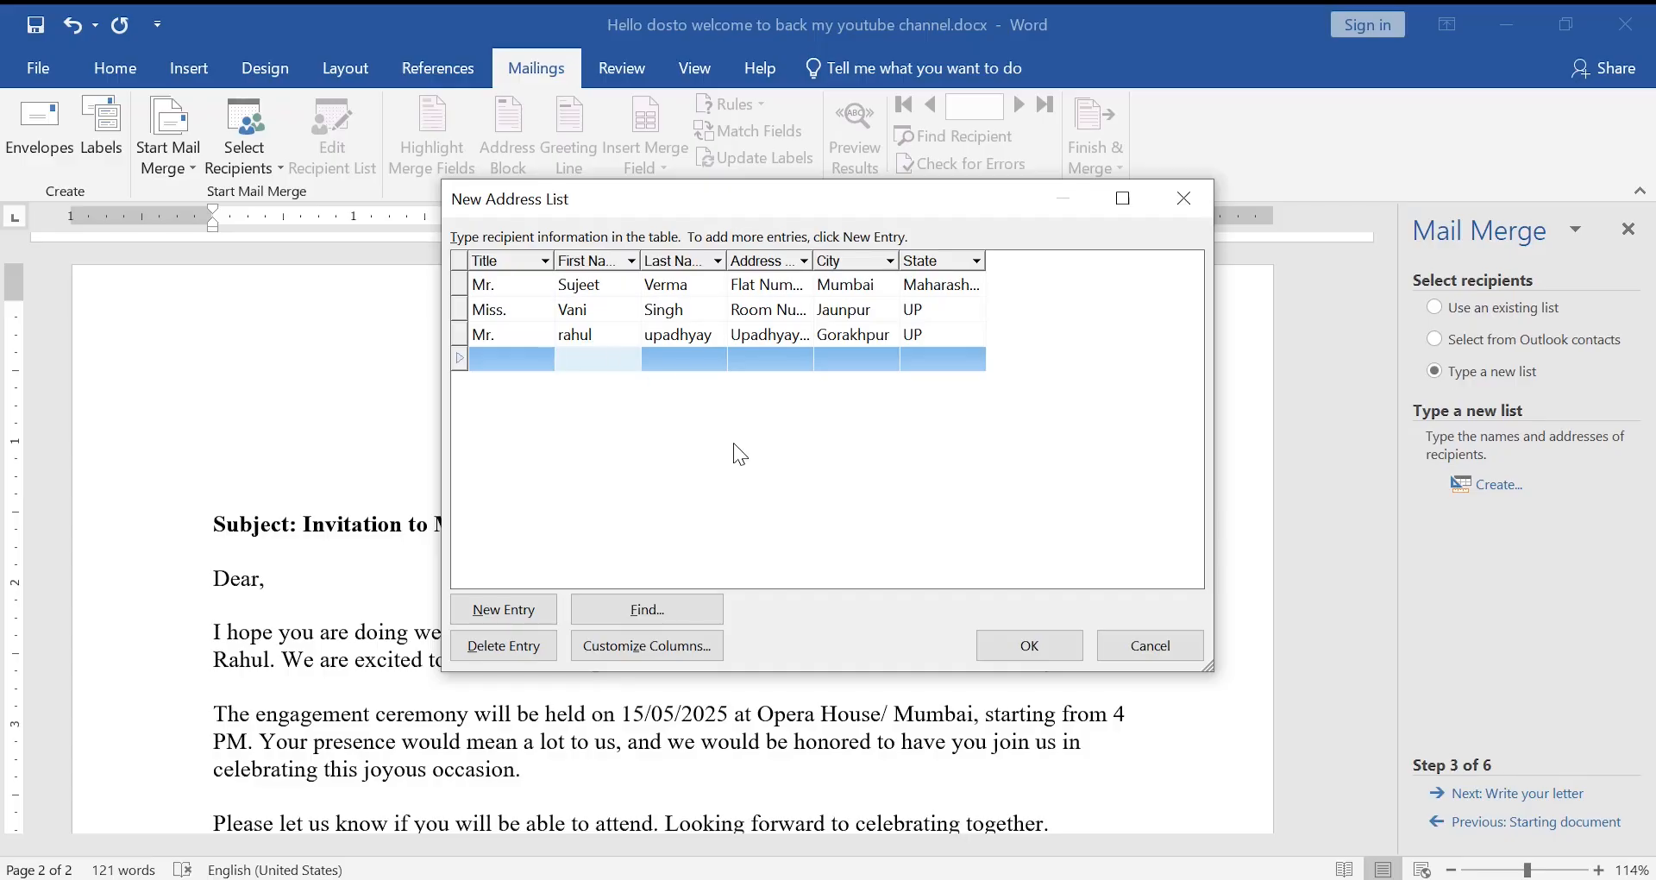
left_click(498, 655)
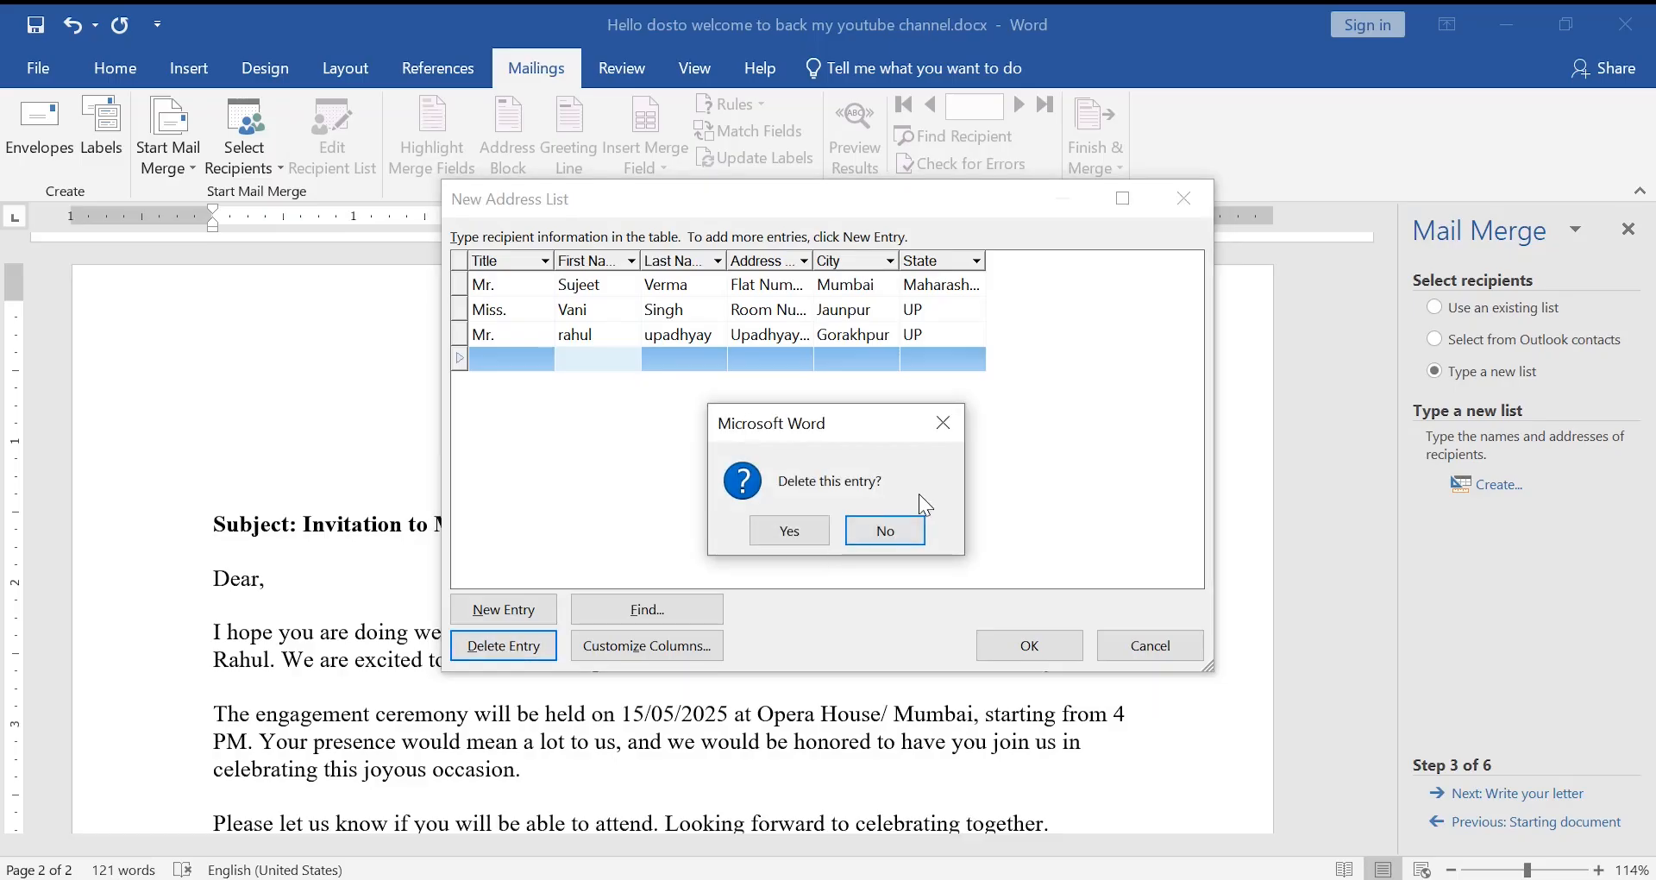
left_click(781, 529)
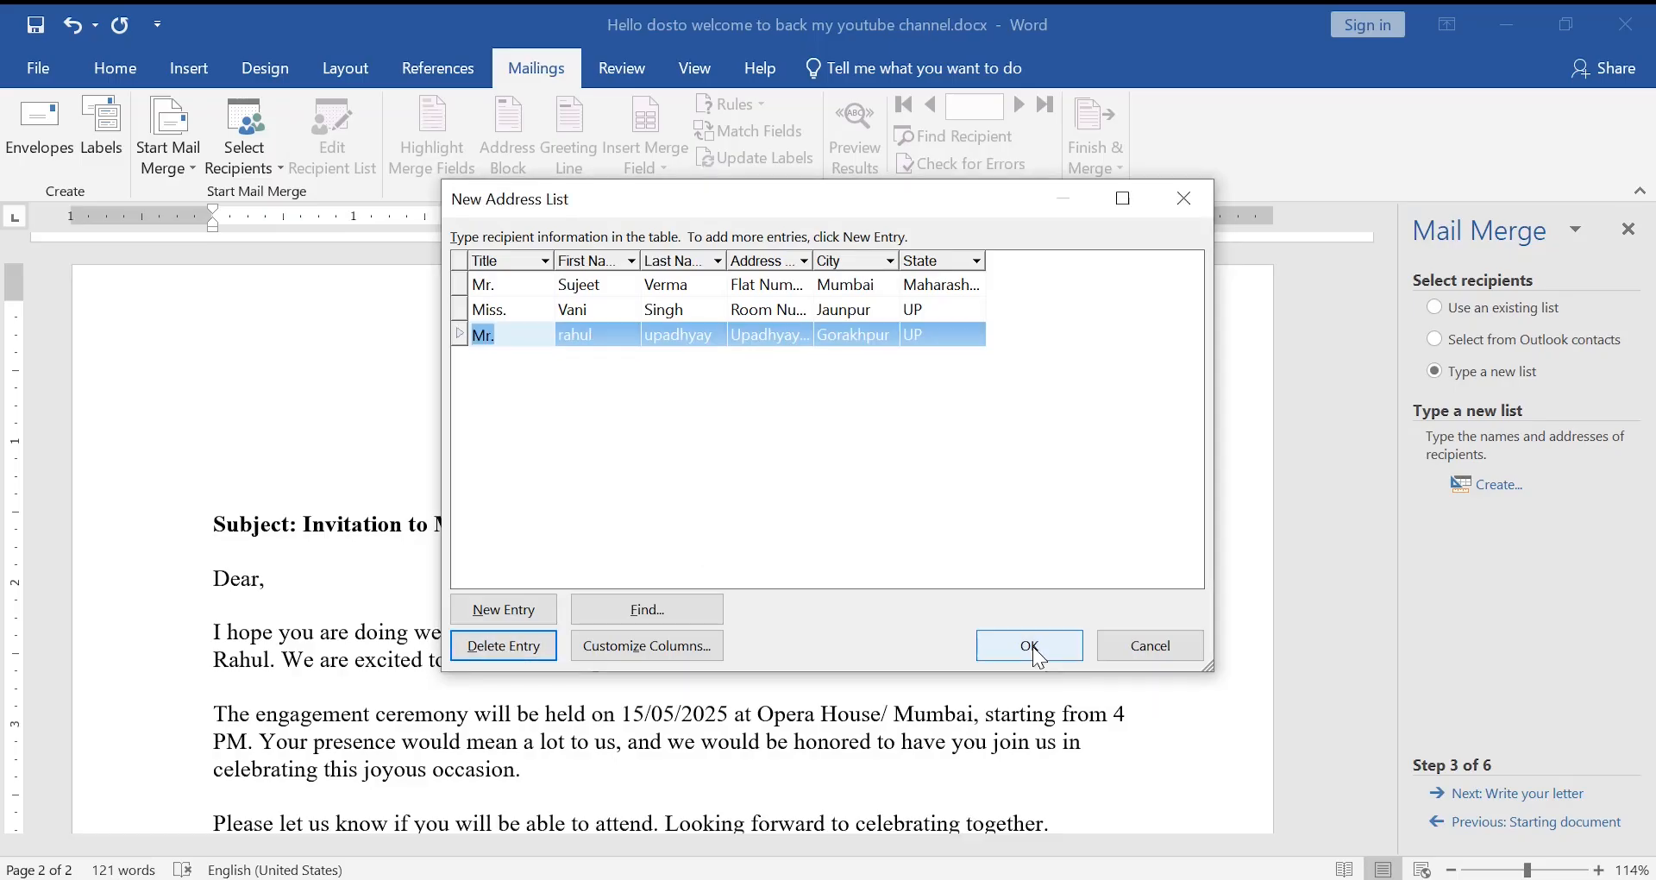
left_click(1036, 652)
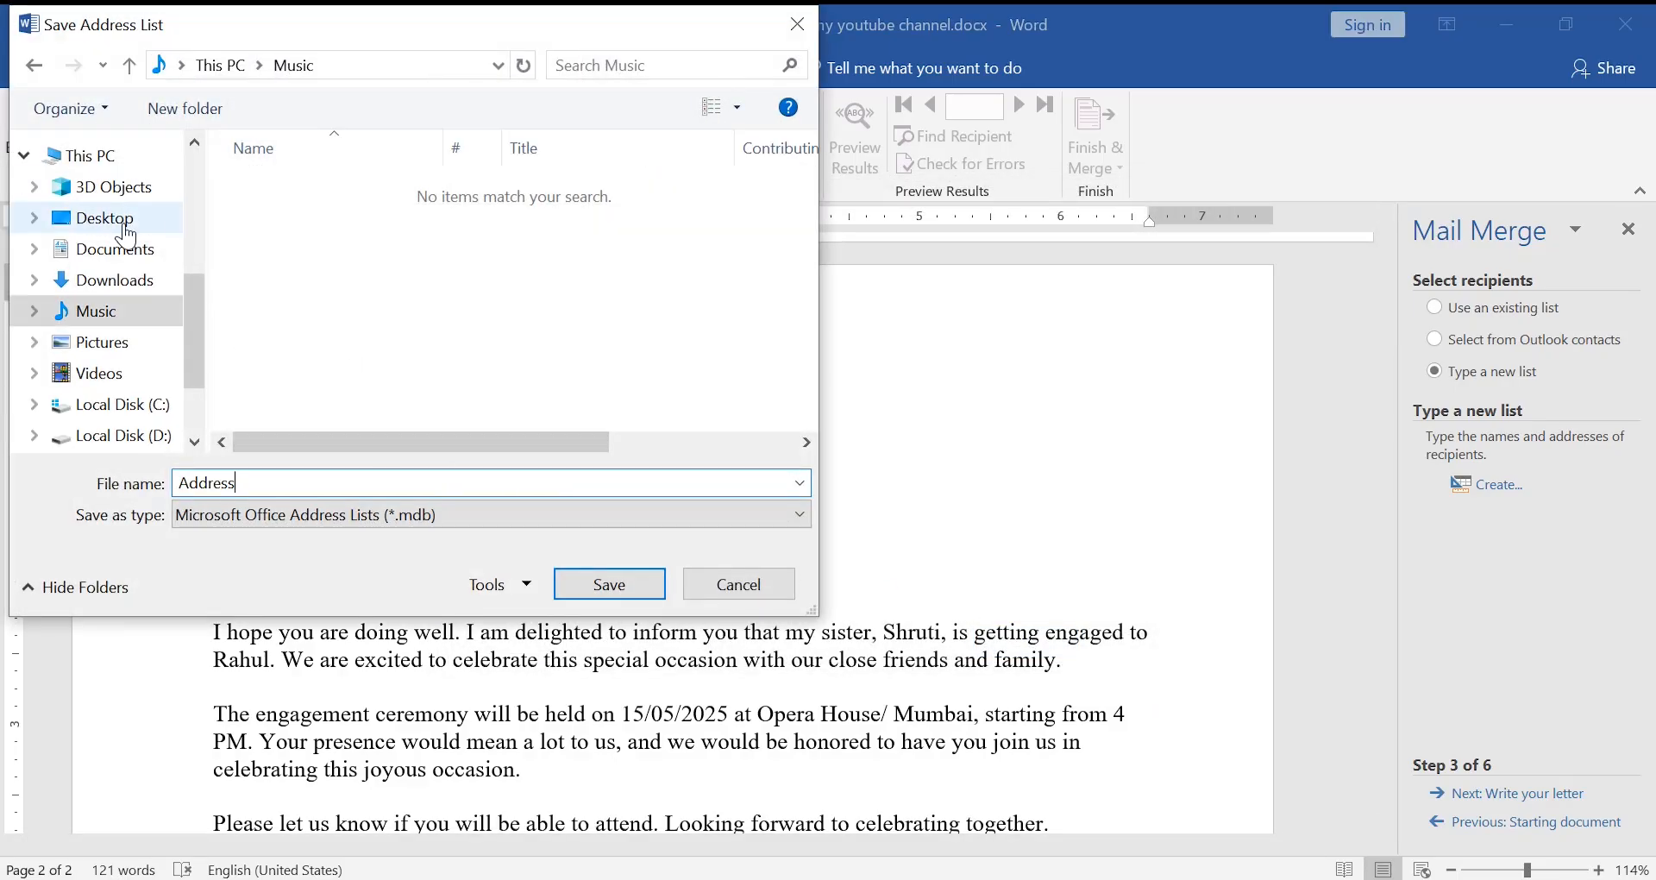
- Save the list to the Desktop as Address.mdb and accept its three recipients
left_click(126, 235)
left_click(591, 593)
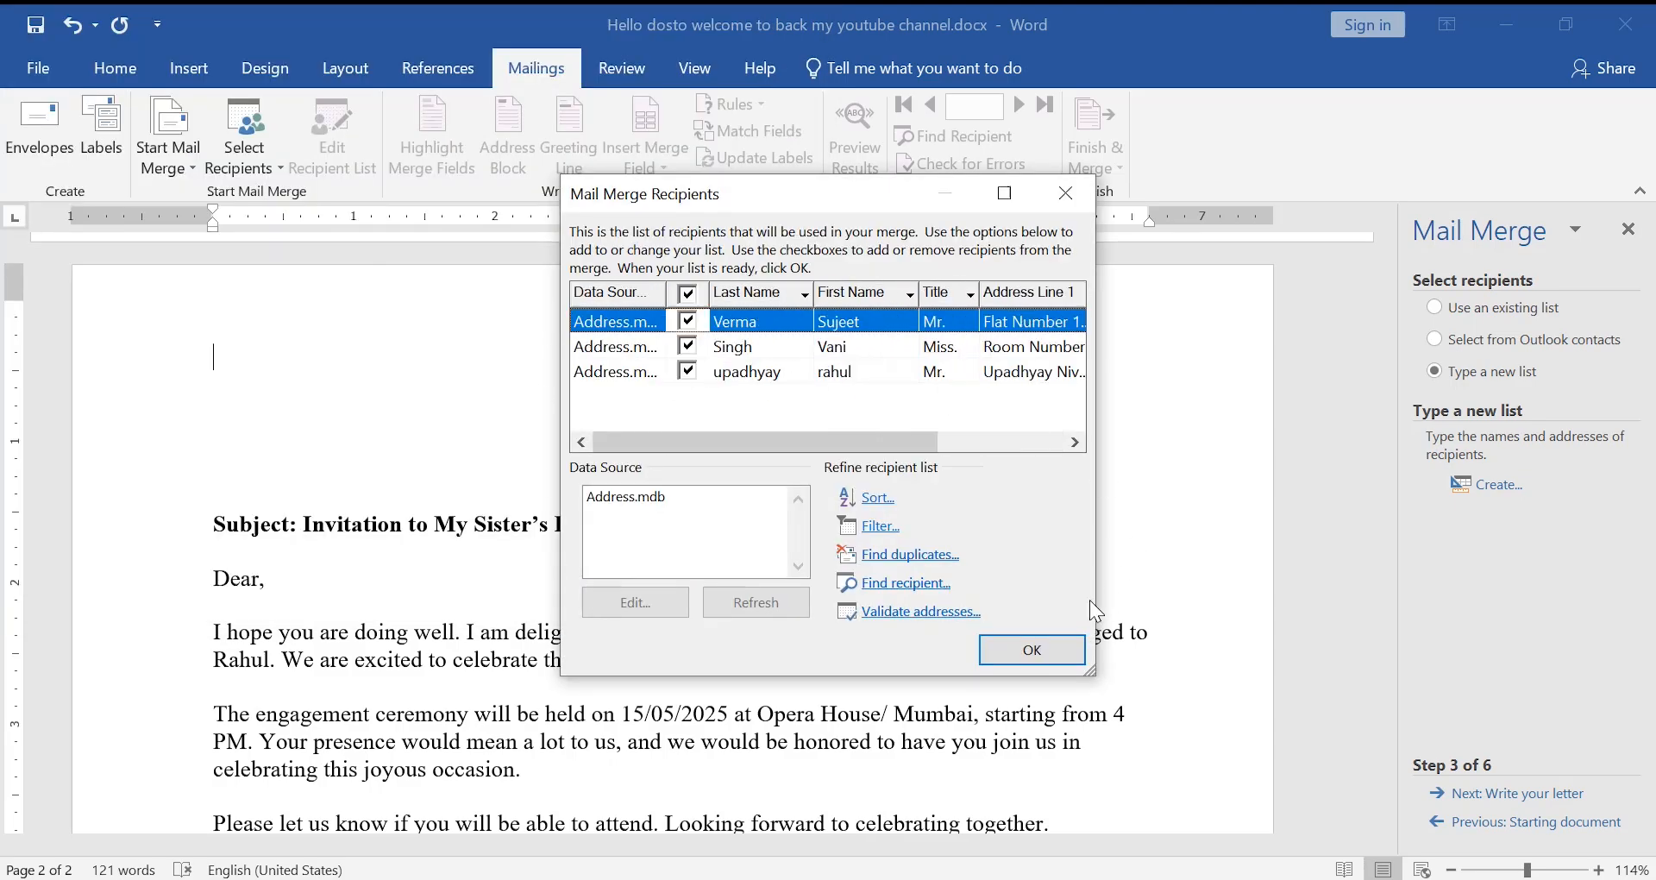
left_click(1036, 649)
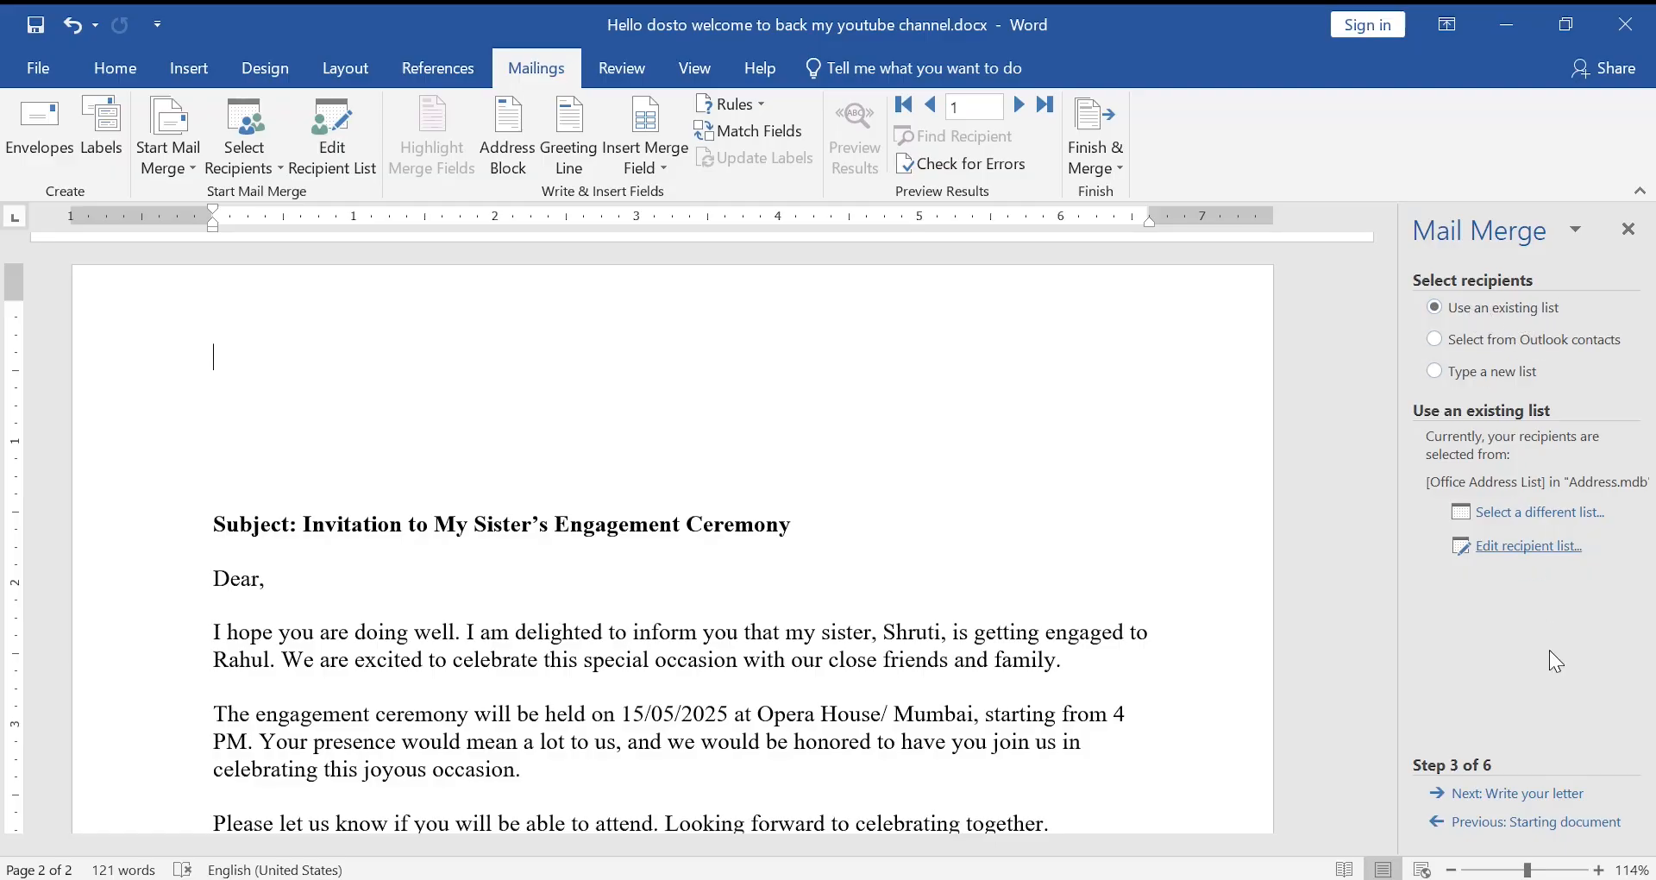
- Move to step 4 and insert «Title», «First_Name» and «Last_Name» at the letter's top
left_click(1509, 806)
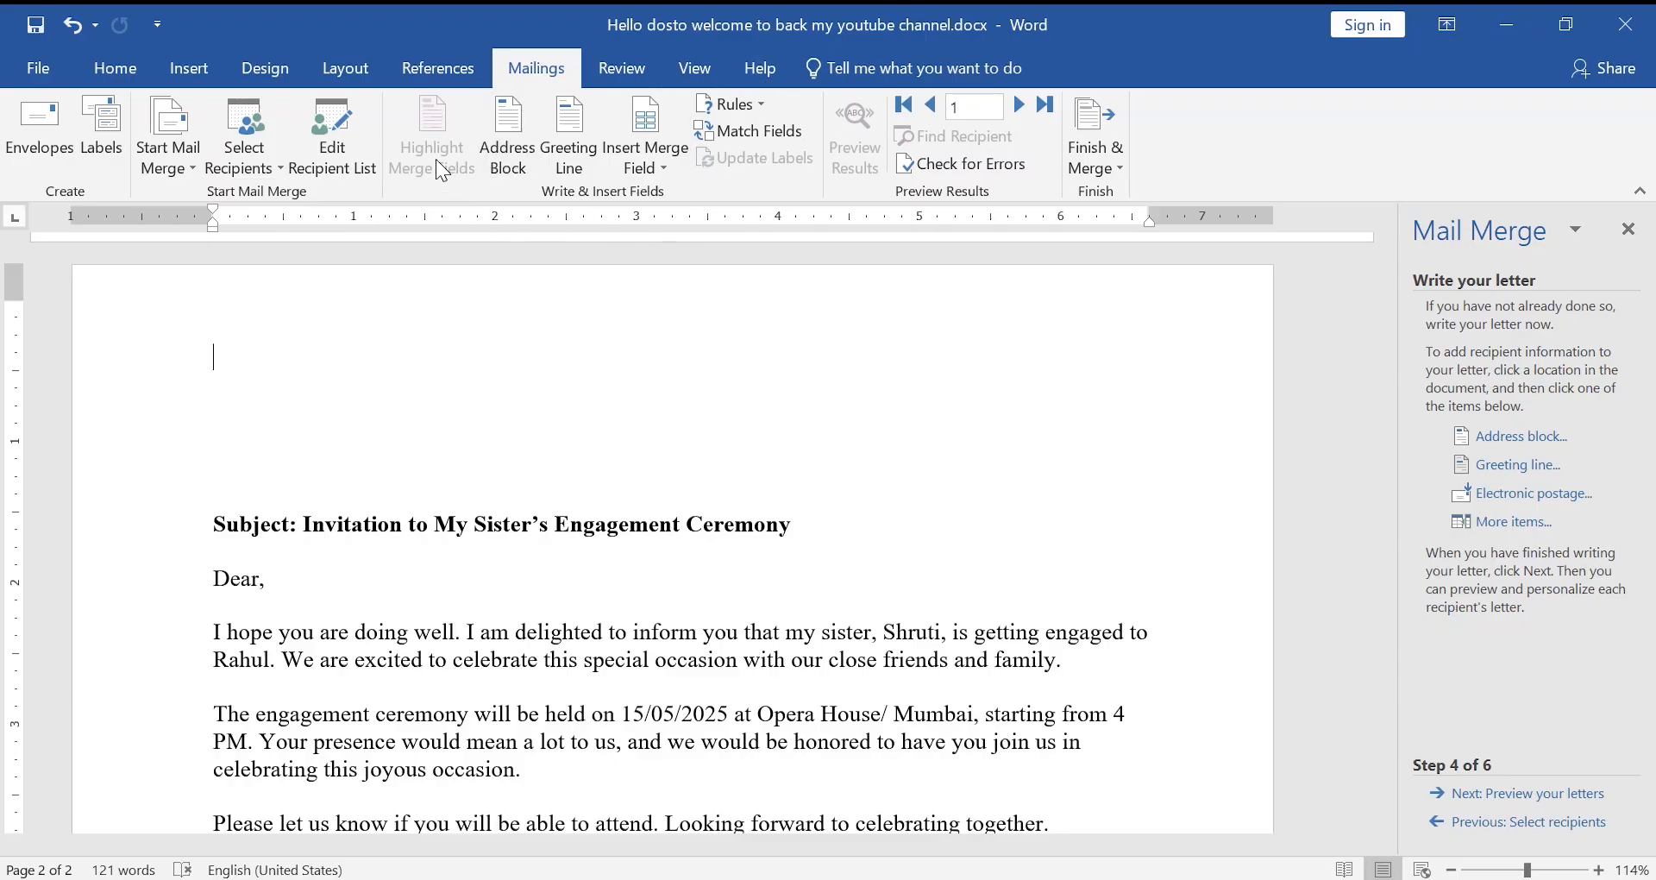
left_click(649, 164)
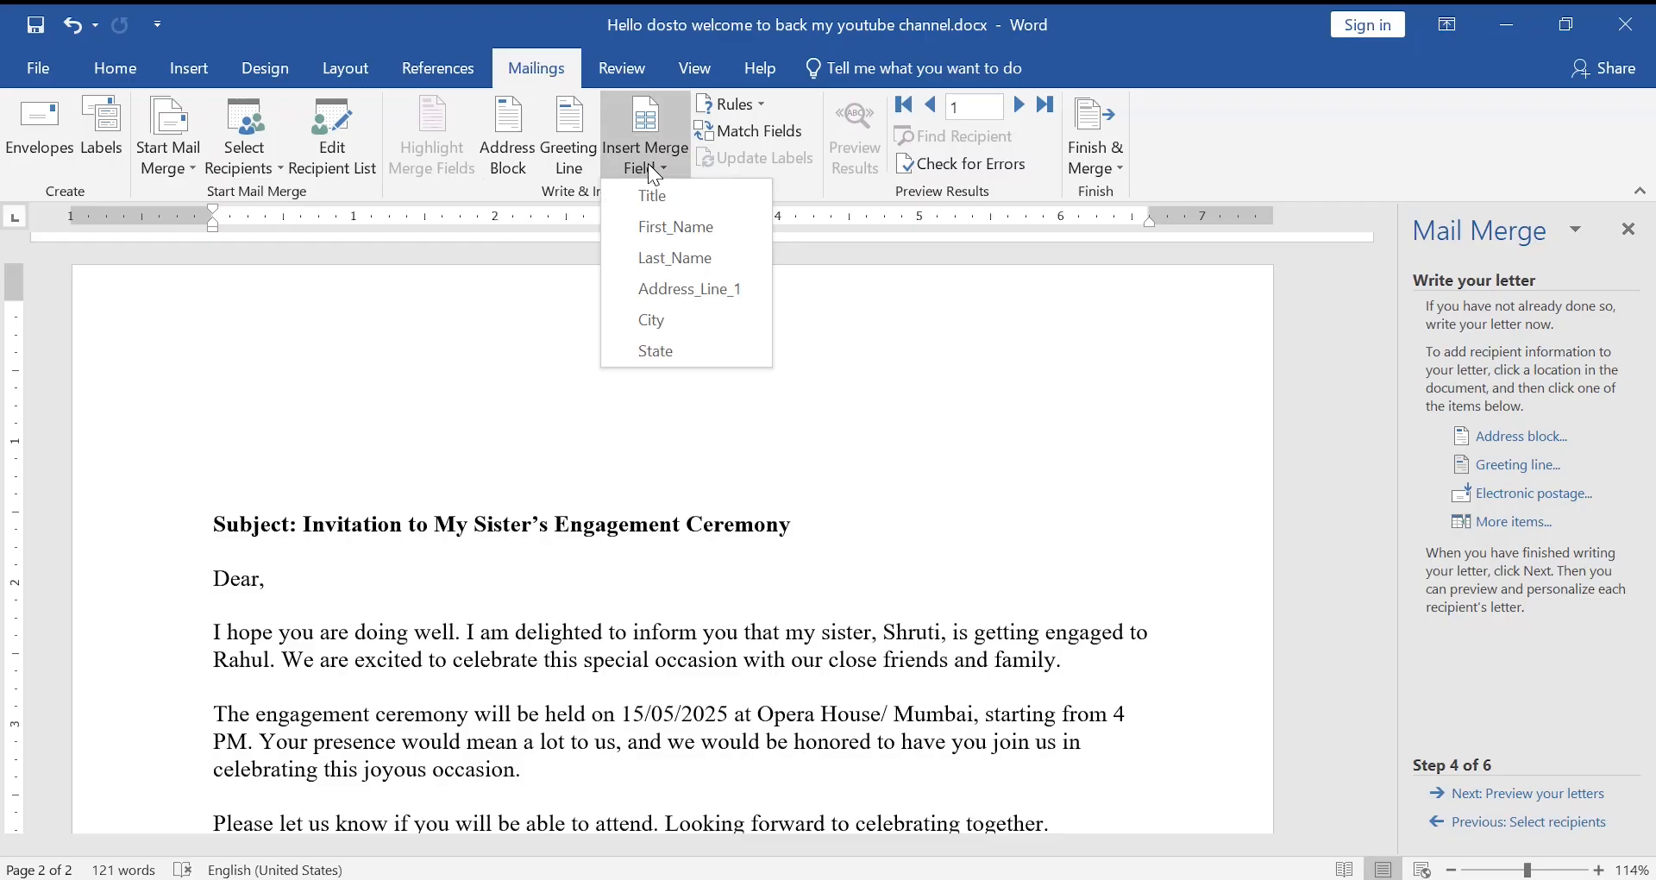
left_click(688, 202)
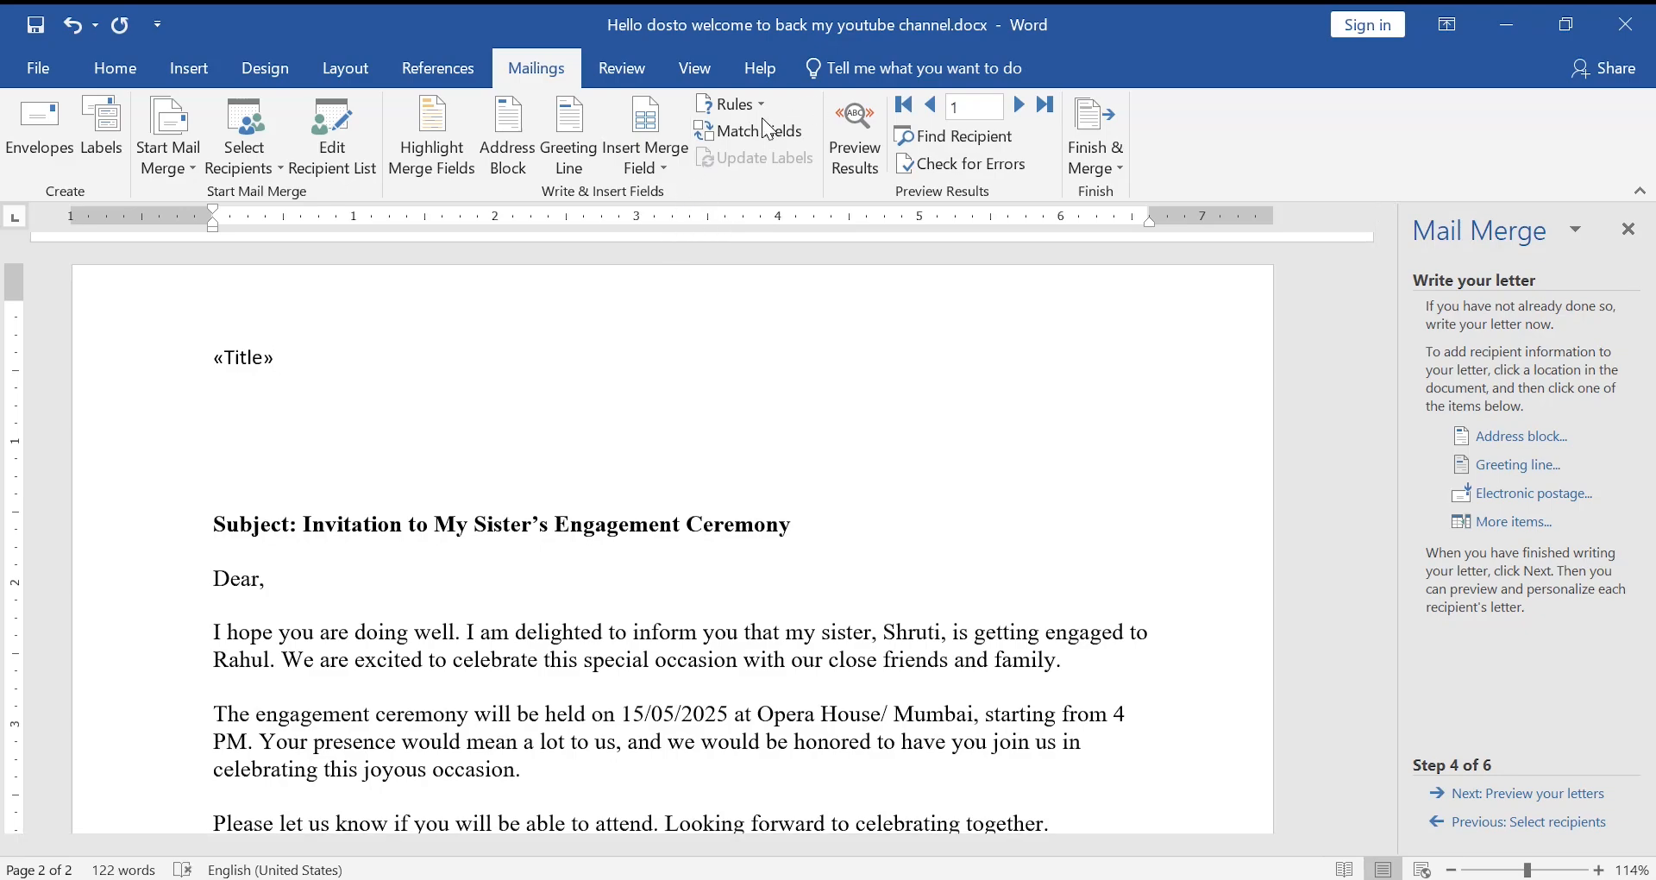
left_click(661, 167)
left_click(663, 224)
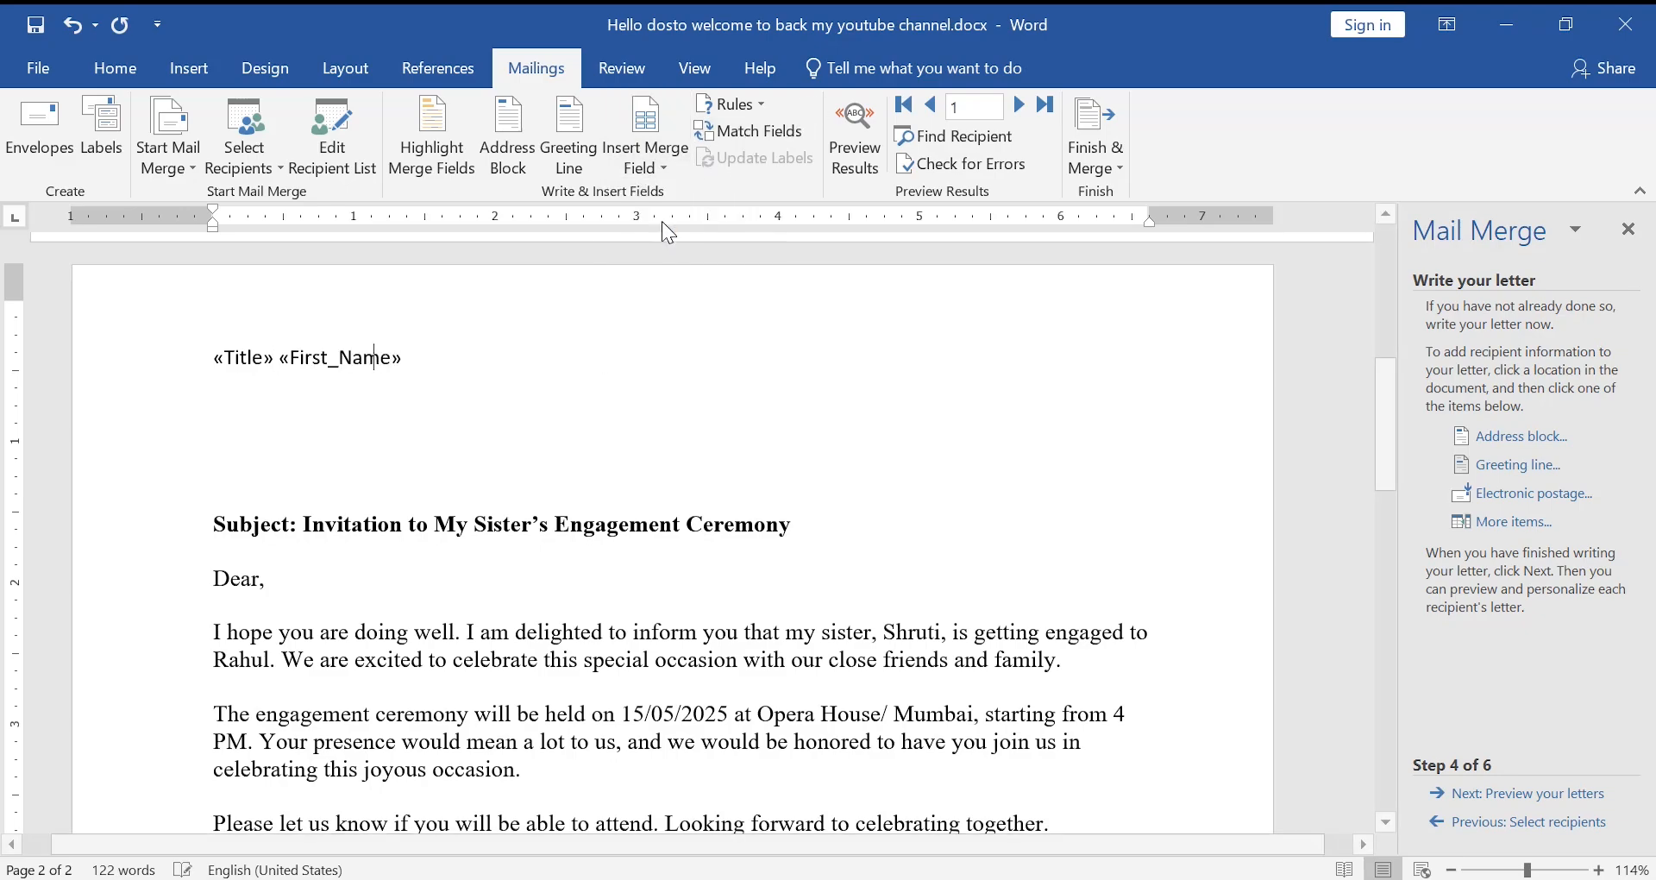
left_click(640, 167)
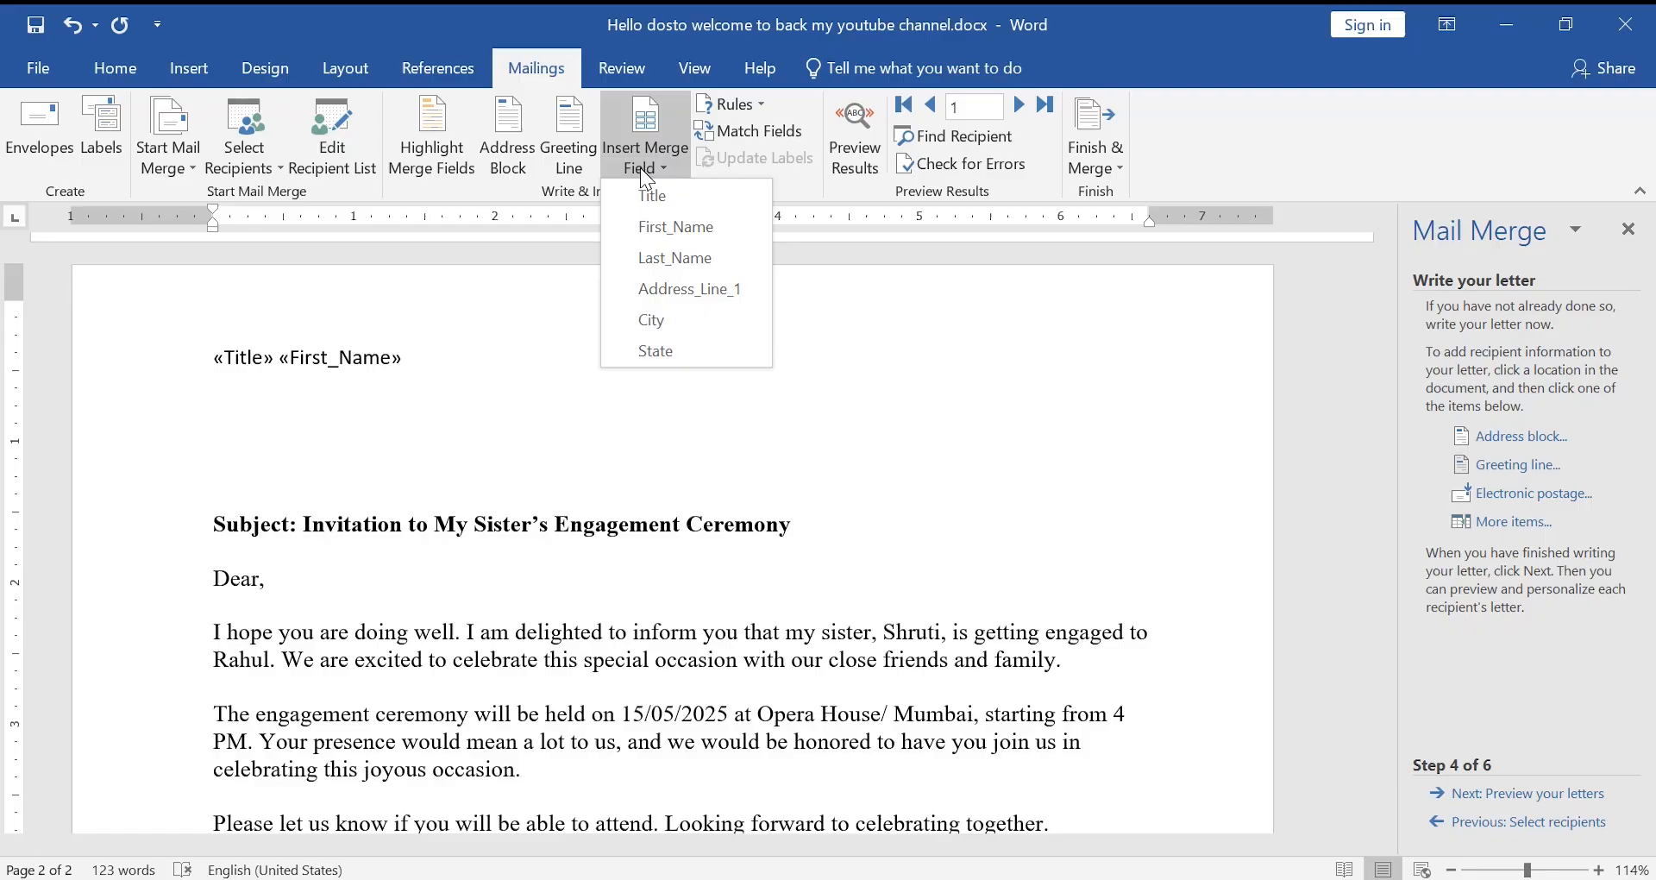
left_click(678, 264)
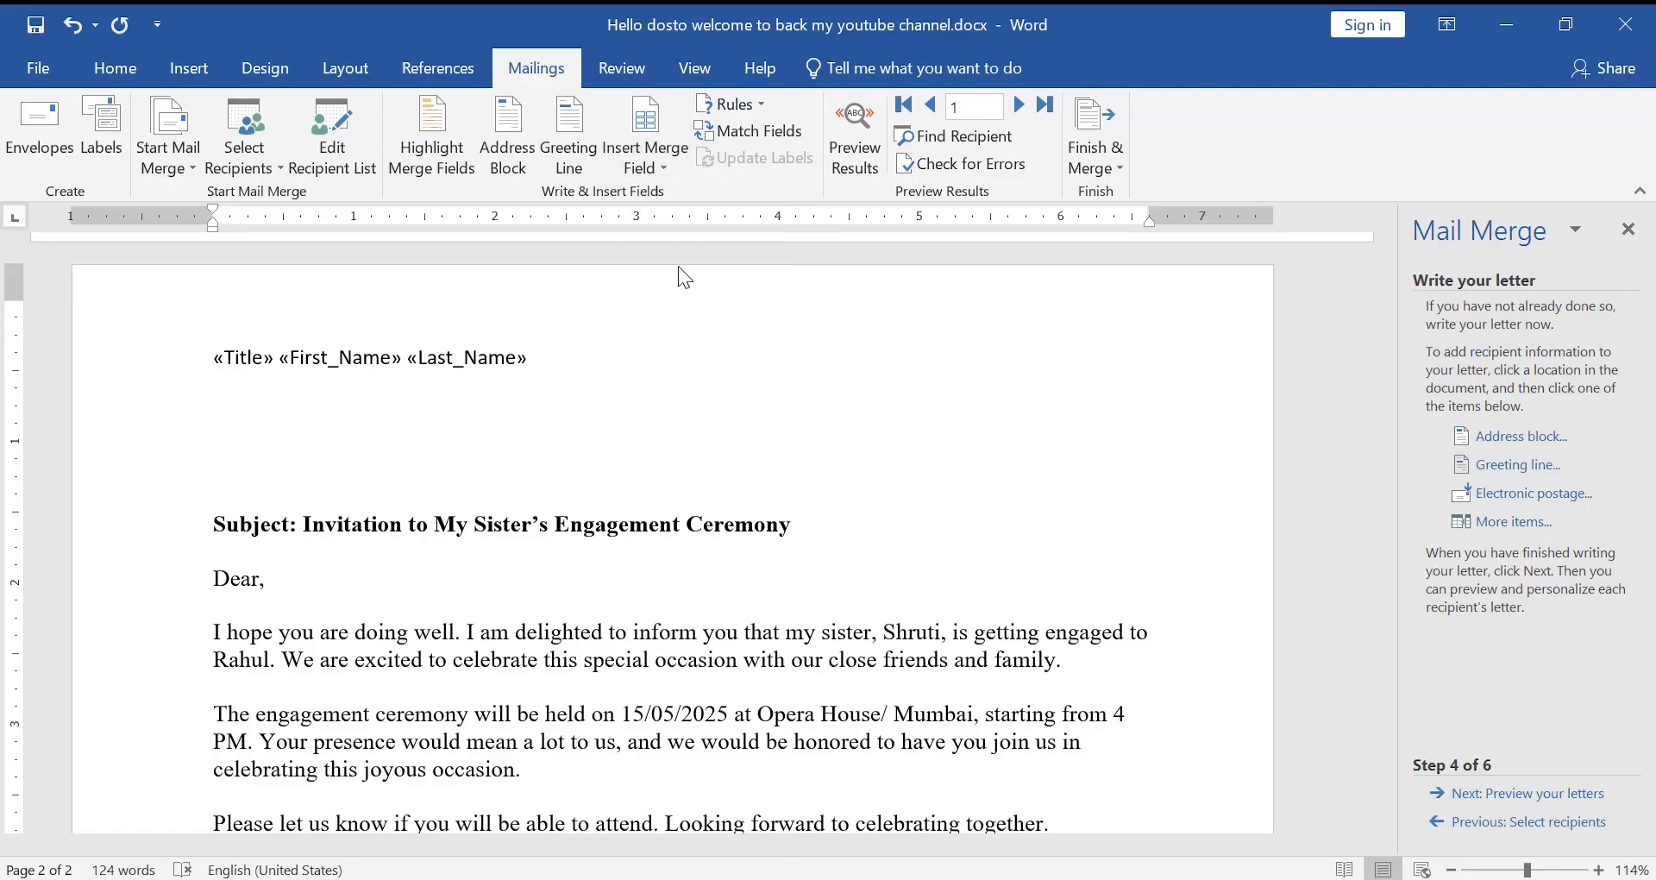
- Add «Address_Line_1» and «City» on a new line, then «State» on the next
key("Return")
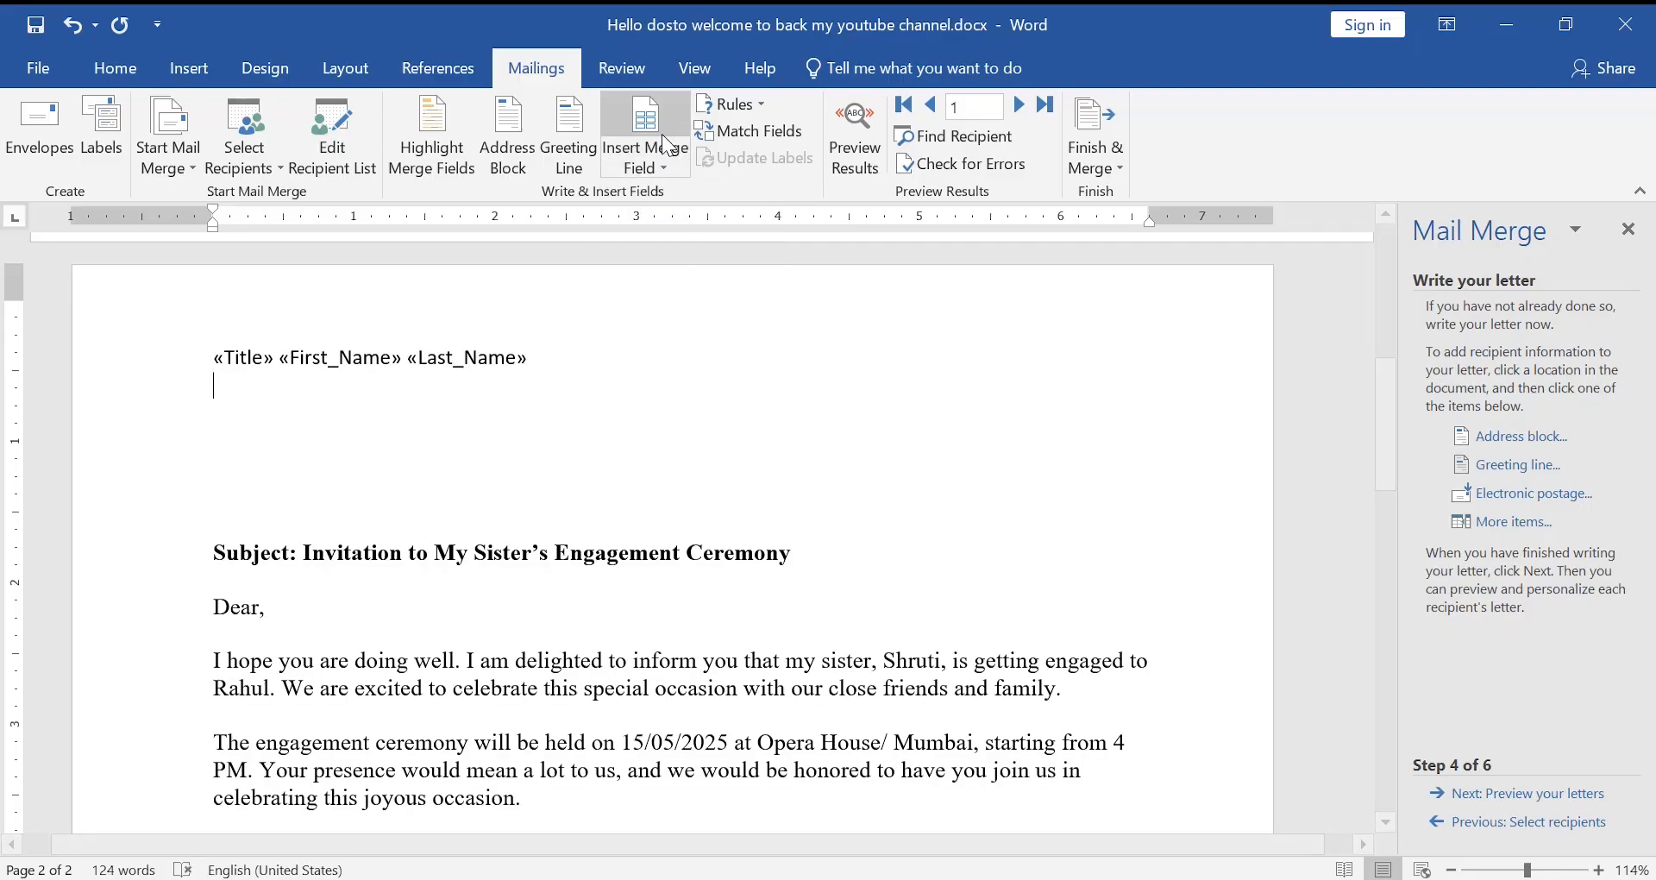
left_click(653, 166)
left_click(668, 288)
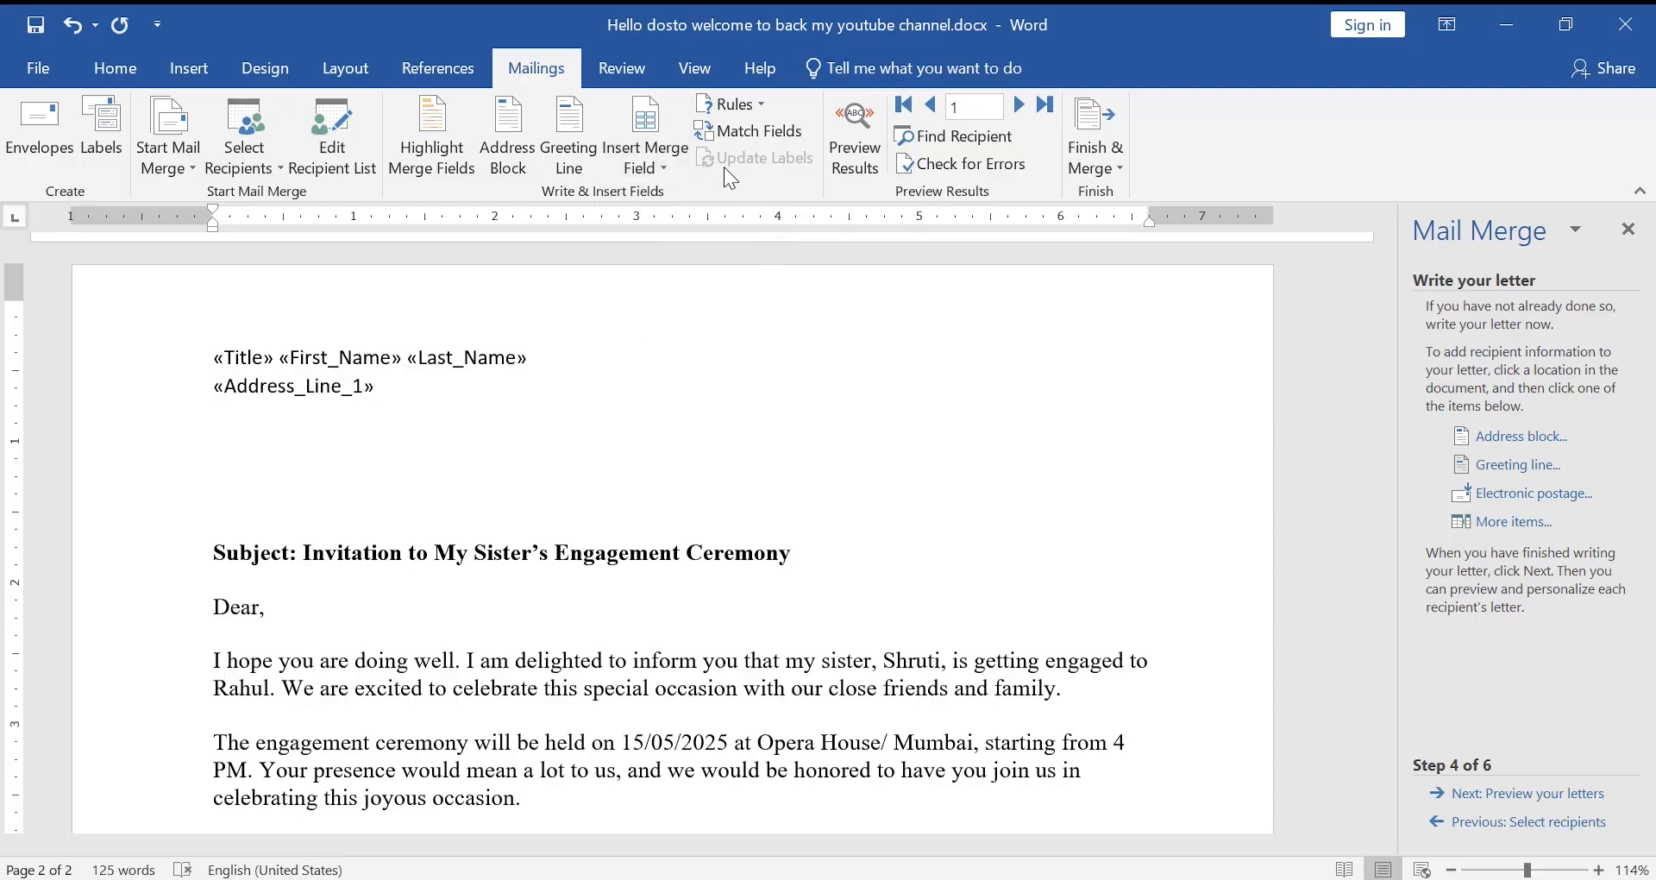
left_click(650, 168)
left_click(697, 319)
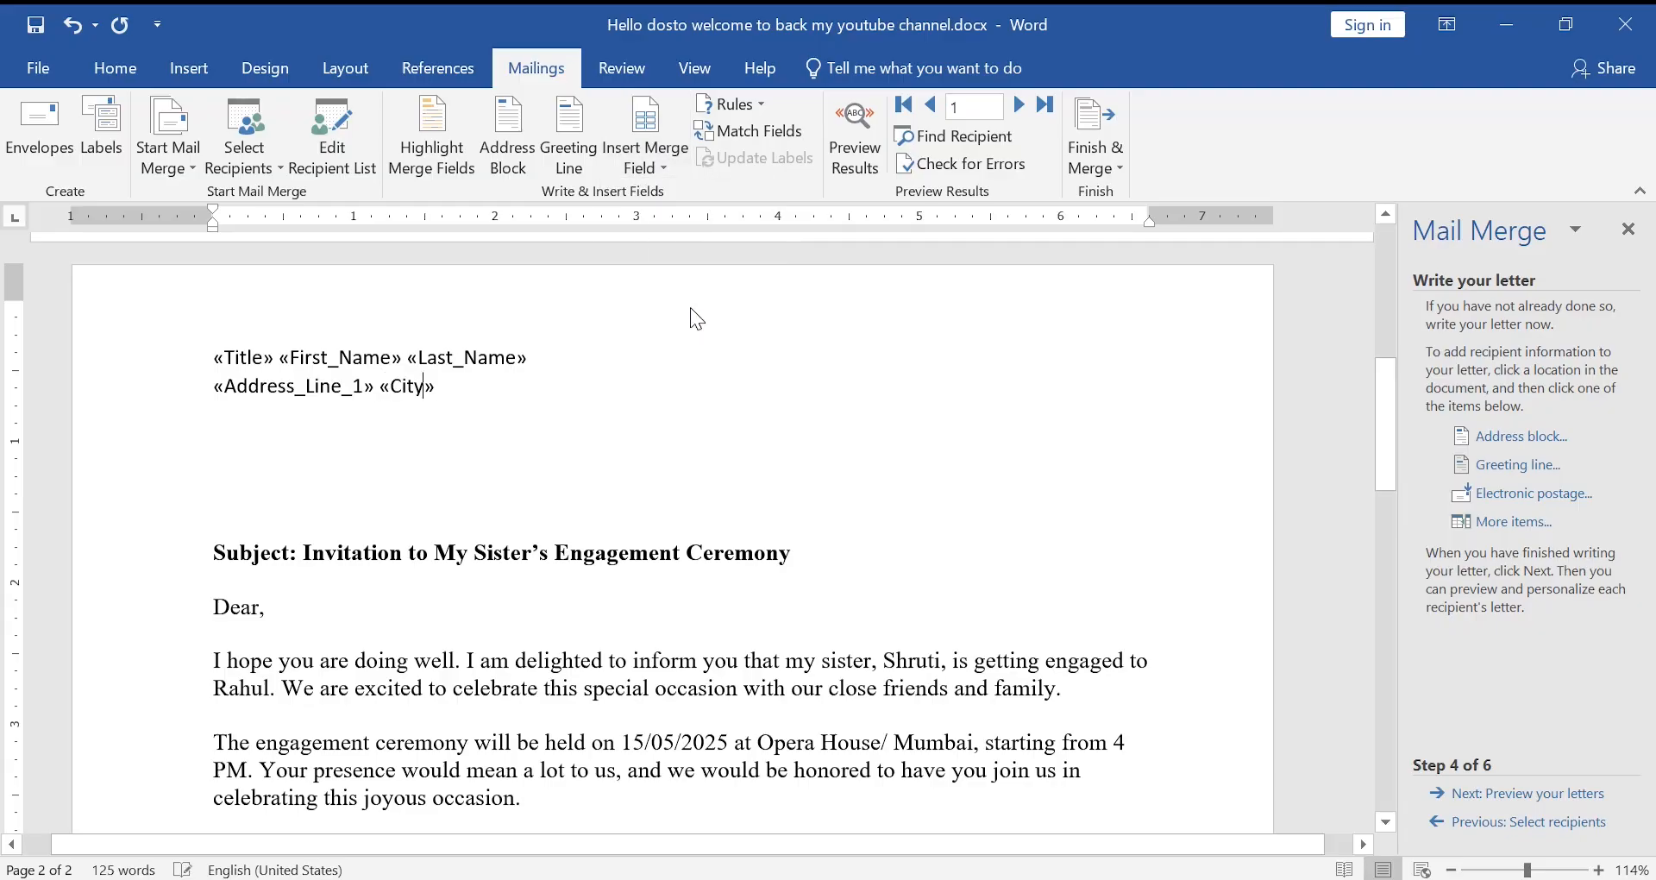
key("Return")
left_click(642, 168)
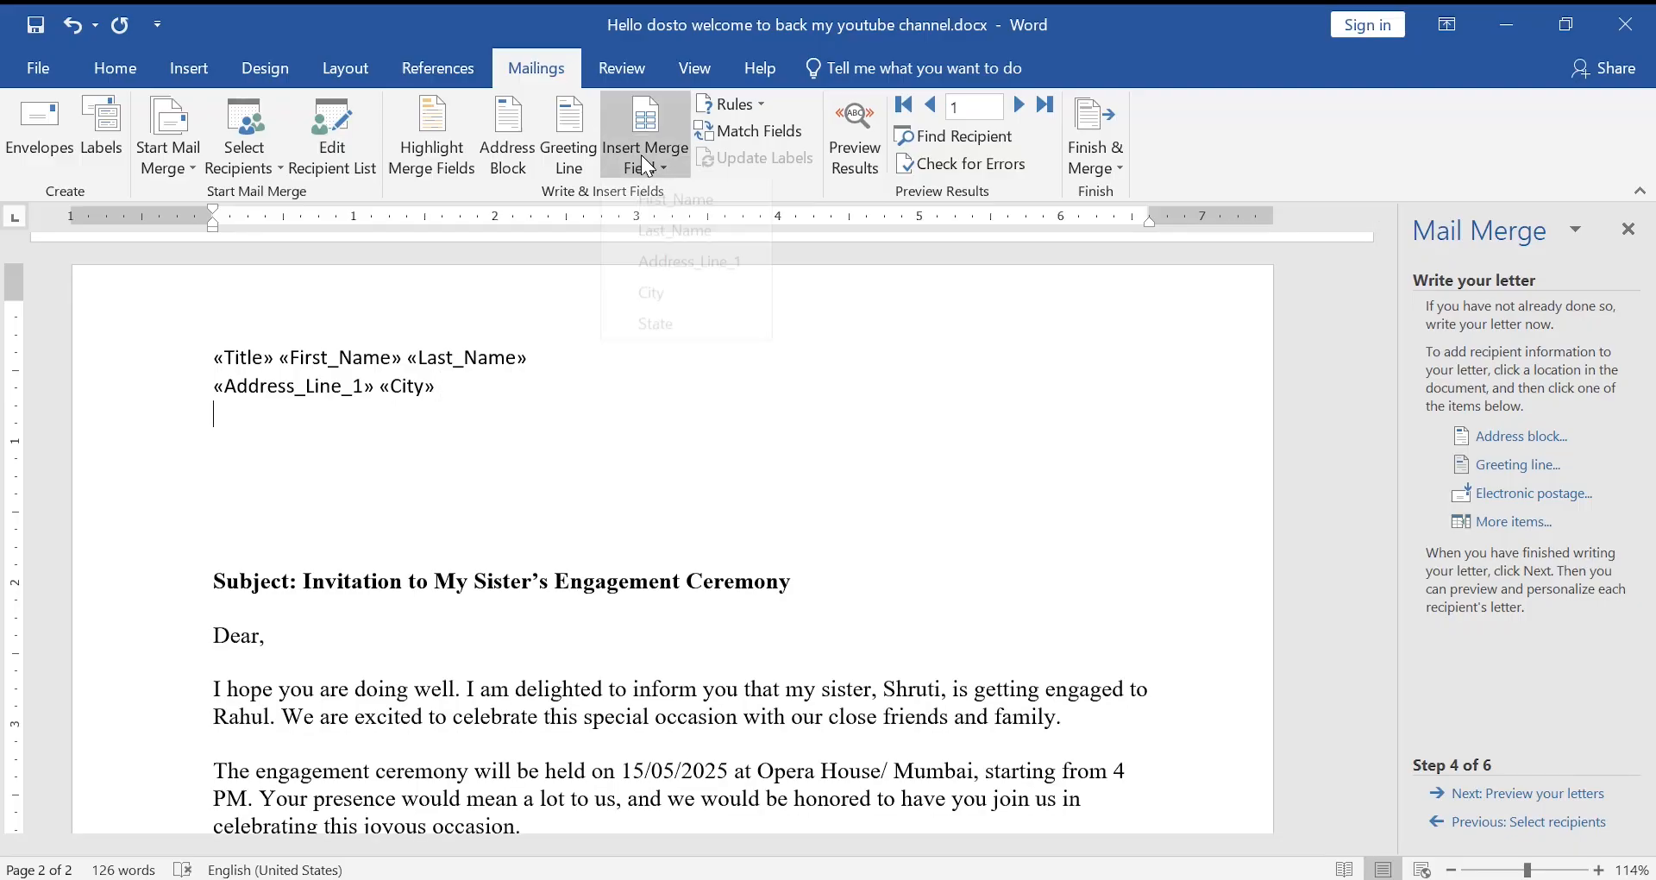
left_click(664, 354)
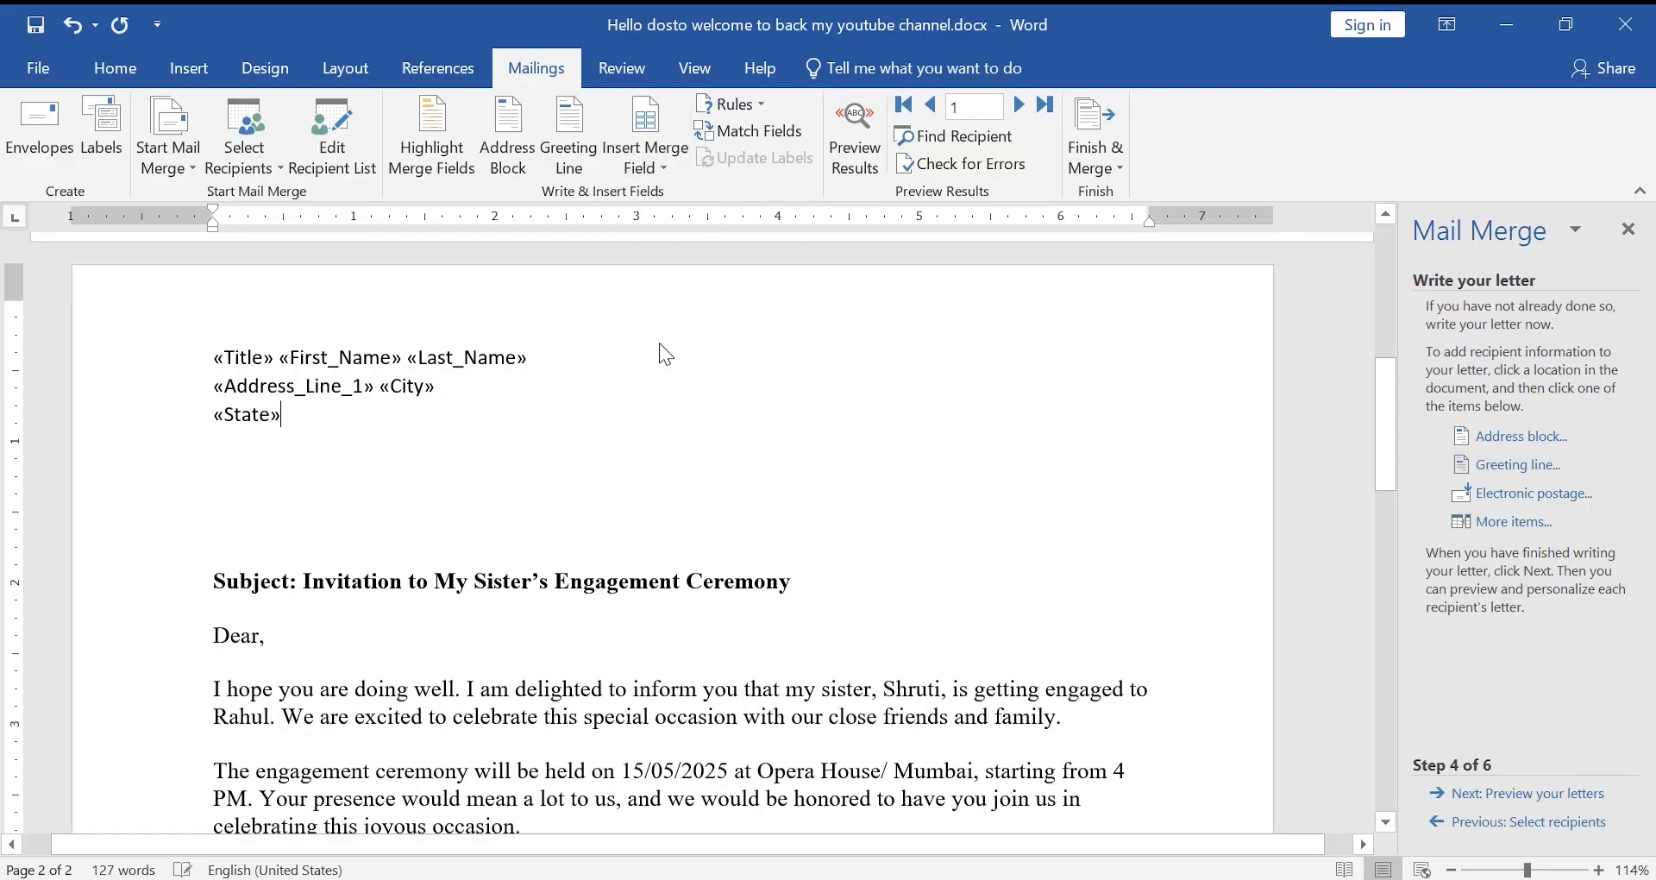
scroll(304, 634, "down", 3)
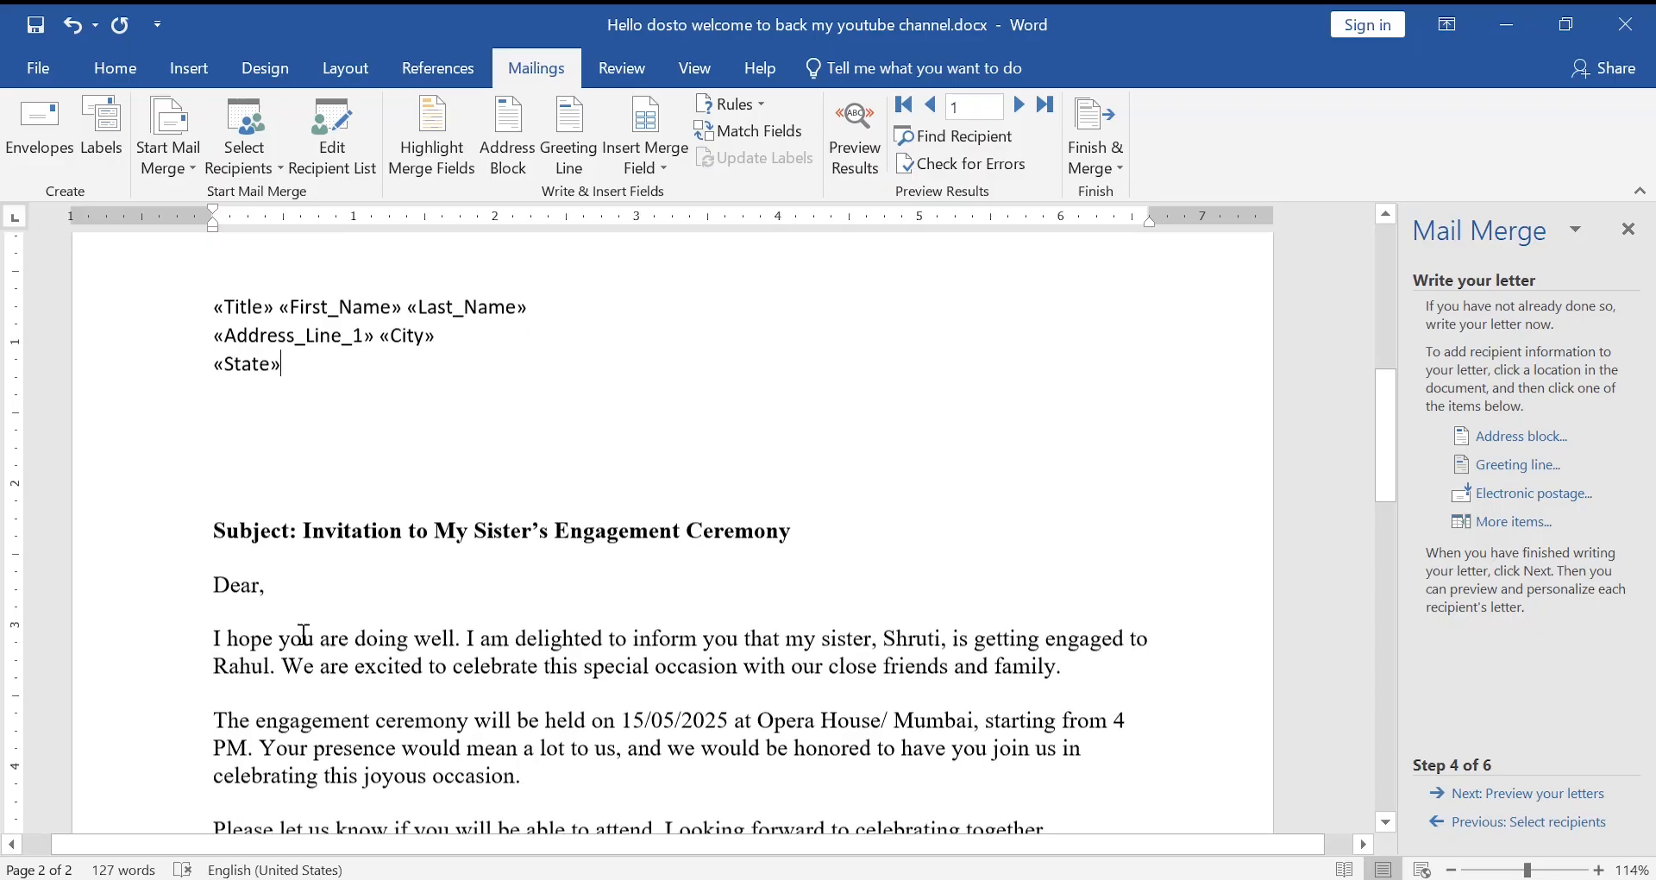
- Delete the plain "Dear," line and insert a «GreetingLine» merge field in its place
left_click(163, 517)
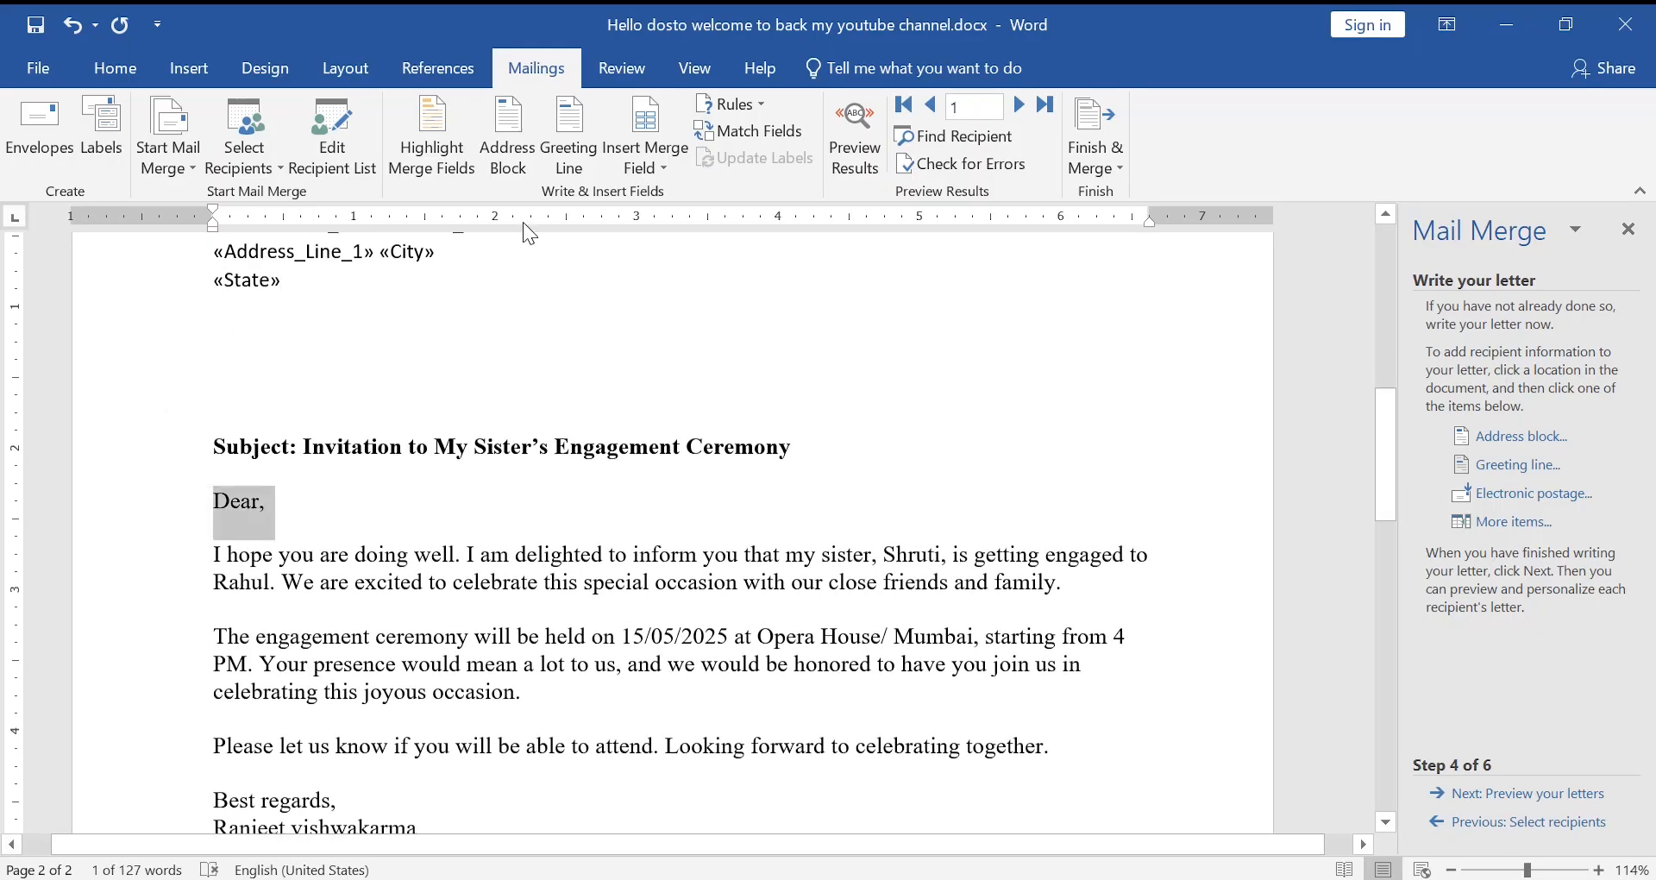
key("Delete")
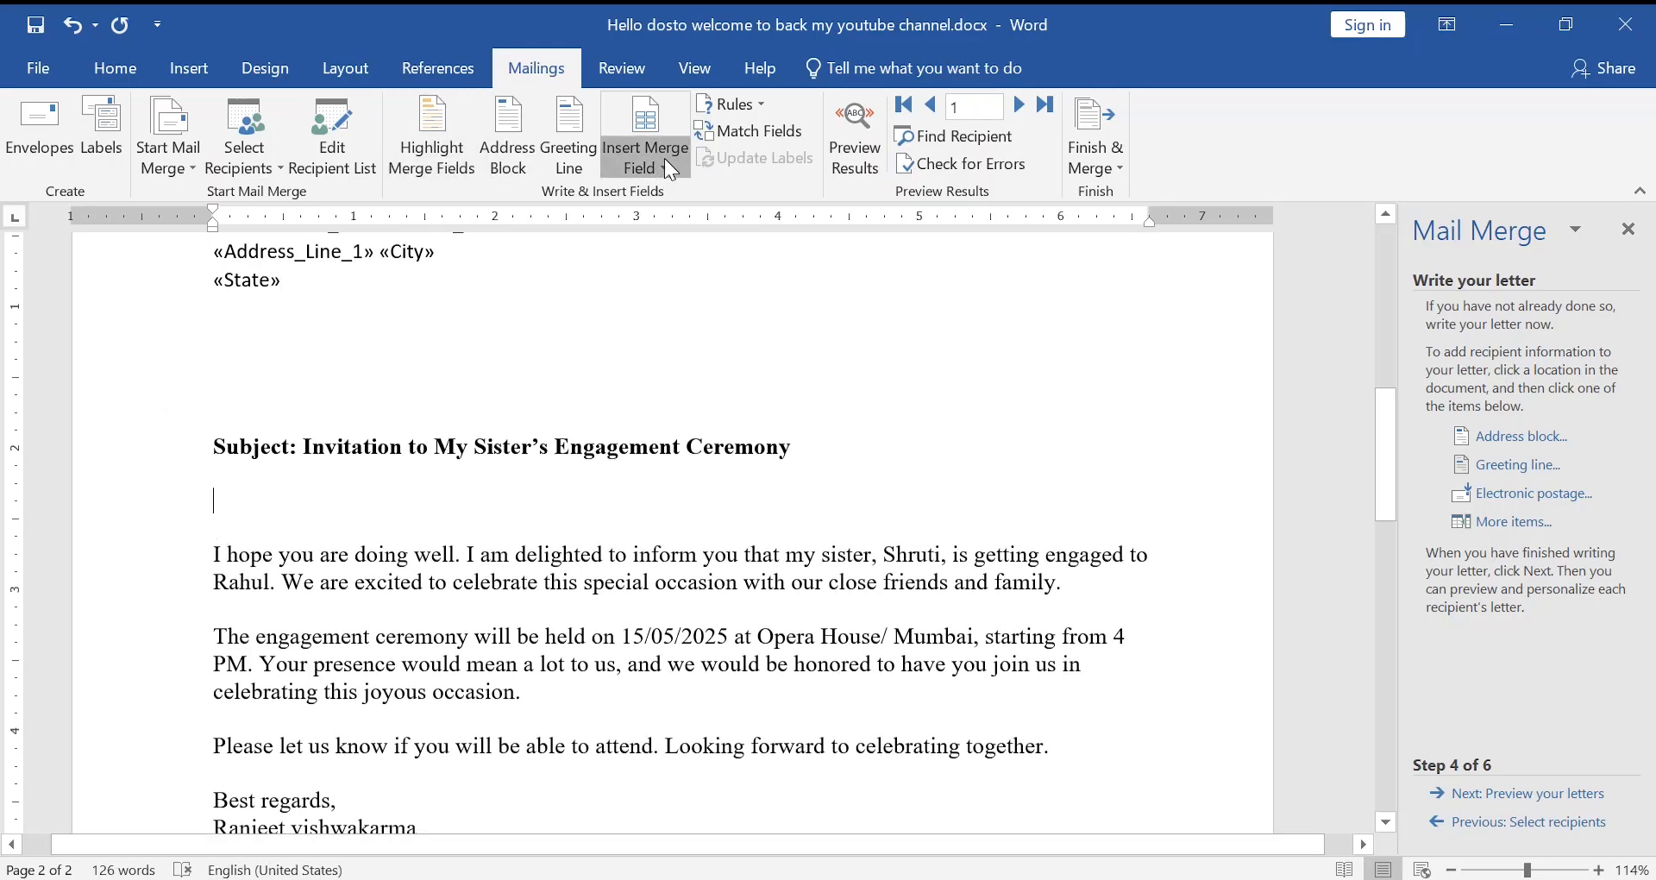
left_click(556, 141)
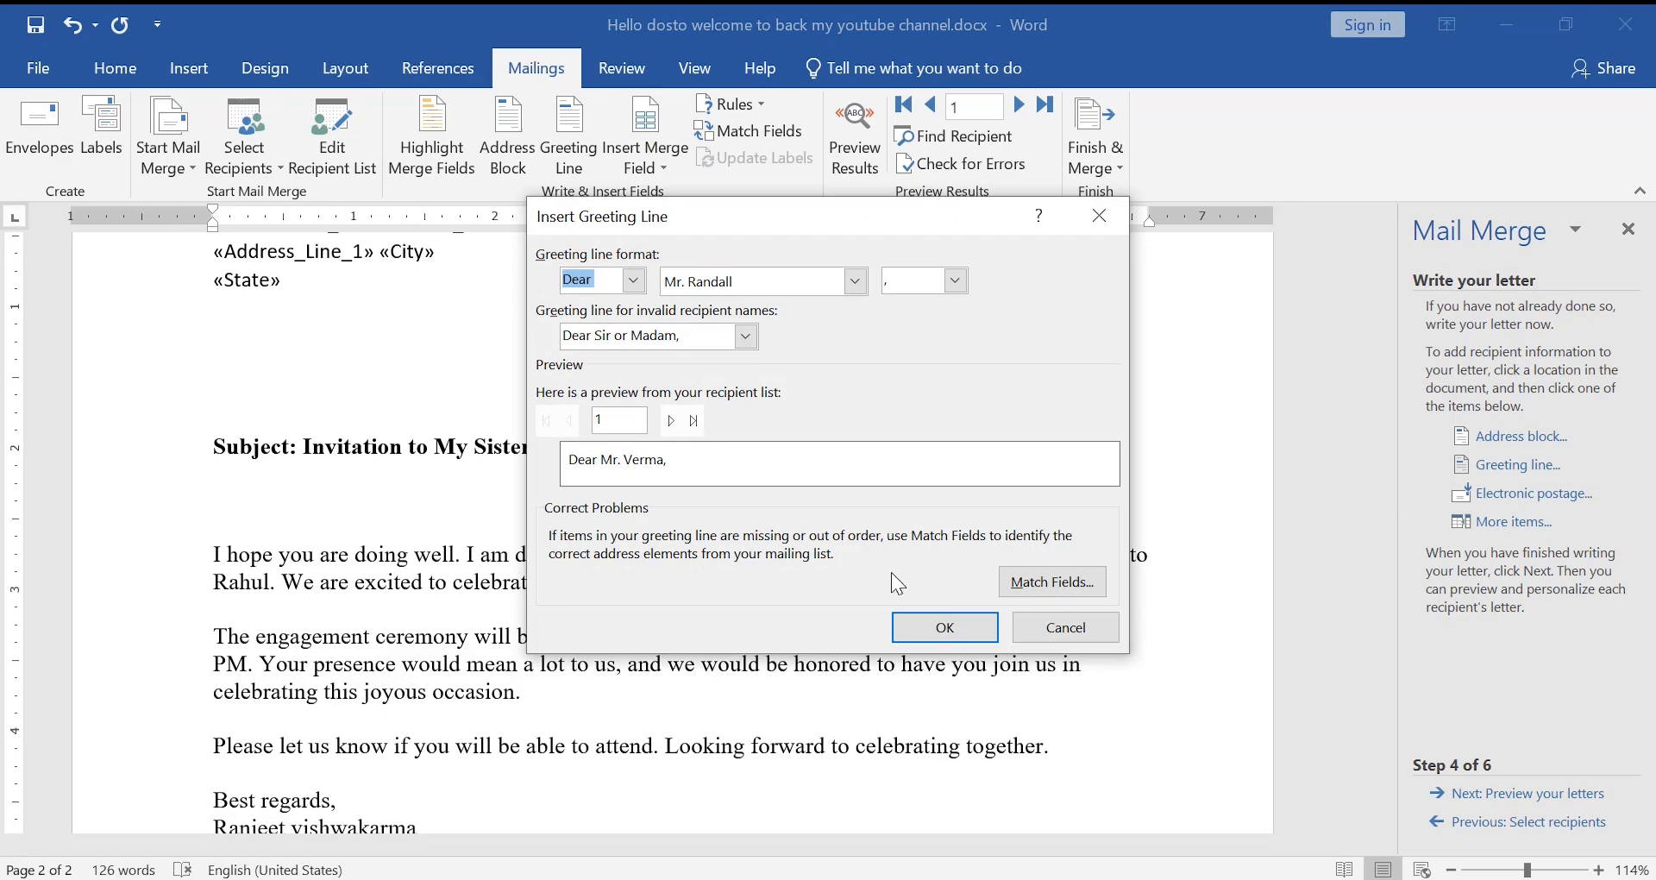
left_click(966, 642)
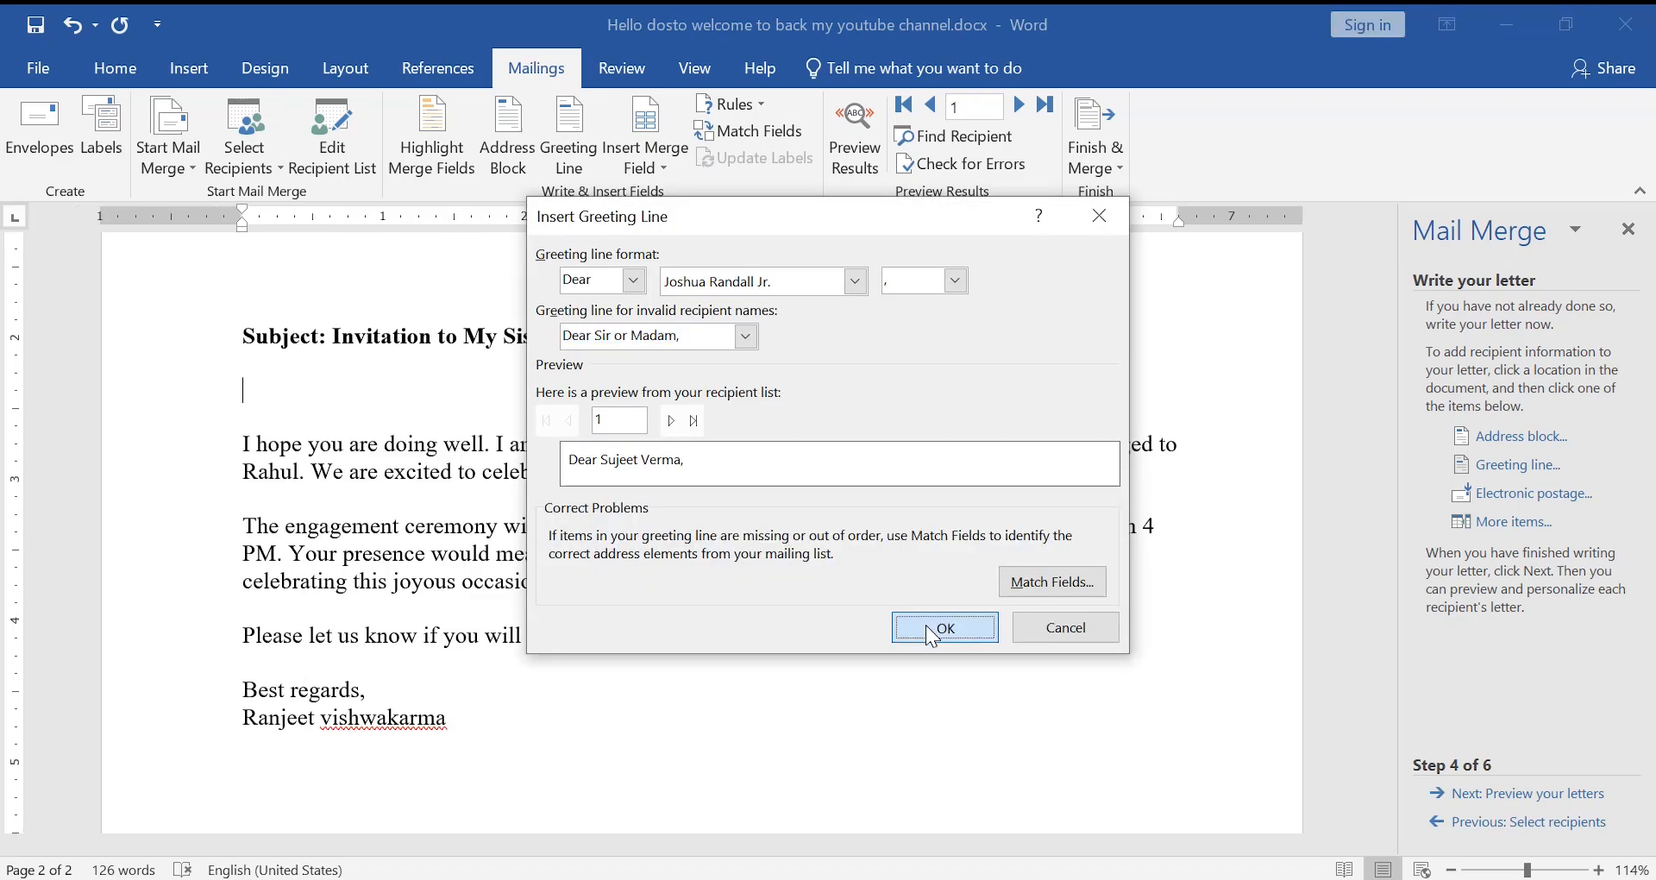
left_click(924, 625)
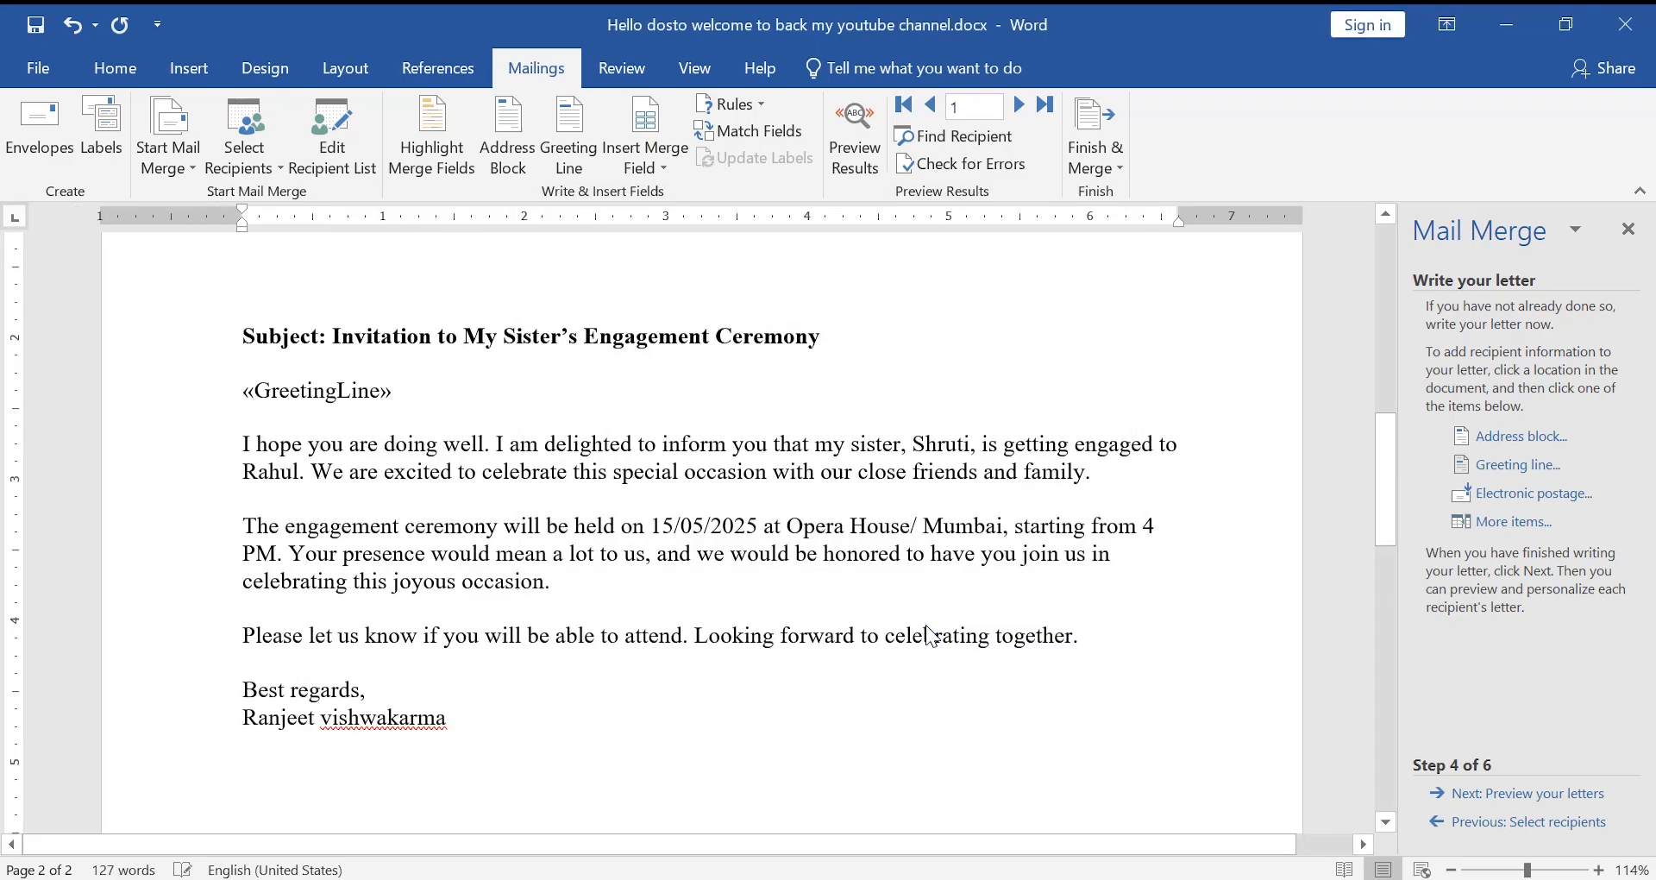
scroll(470, 578, "up", 6)
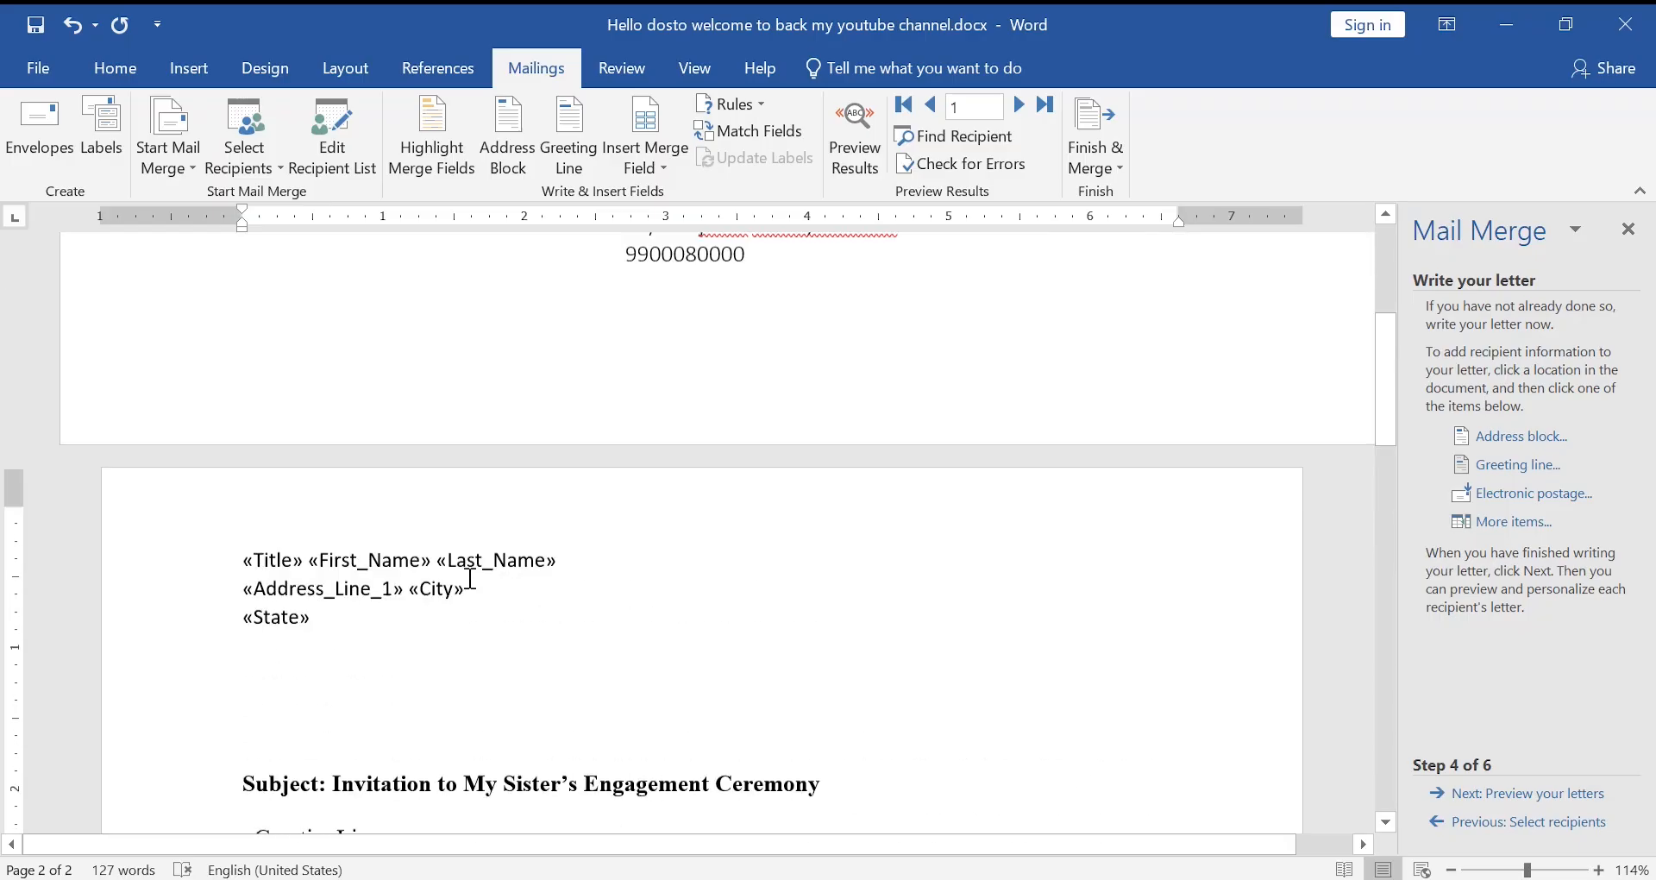
scroll(470, 578, "down", 3)
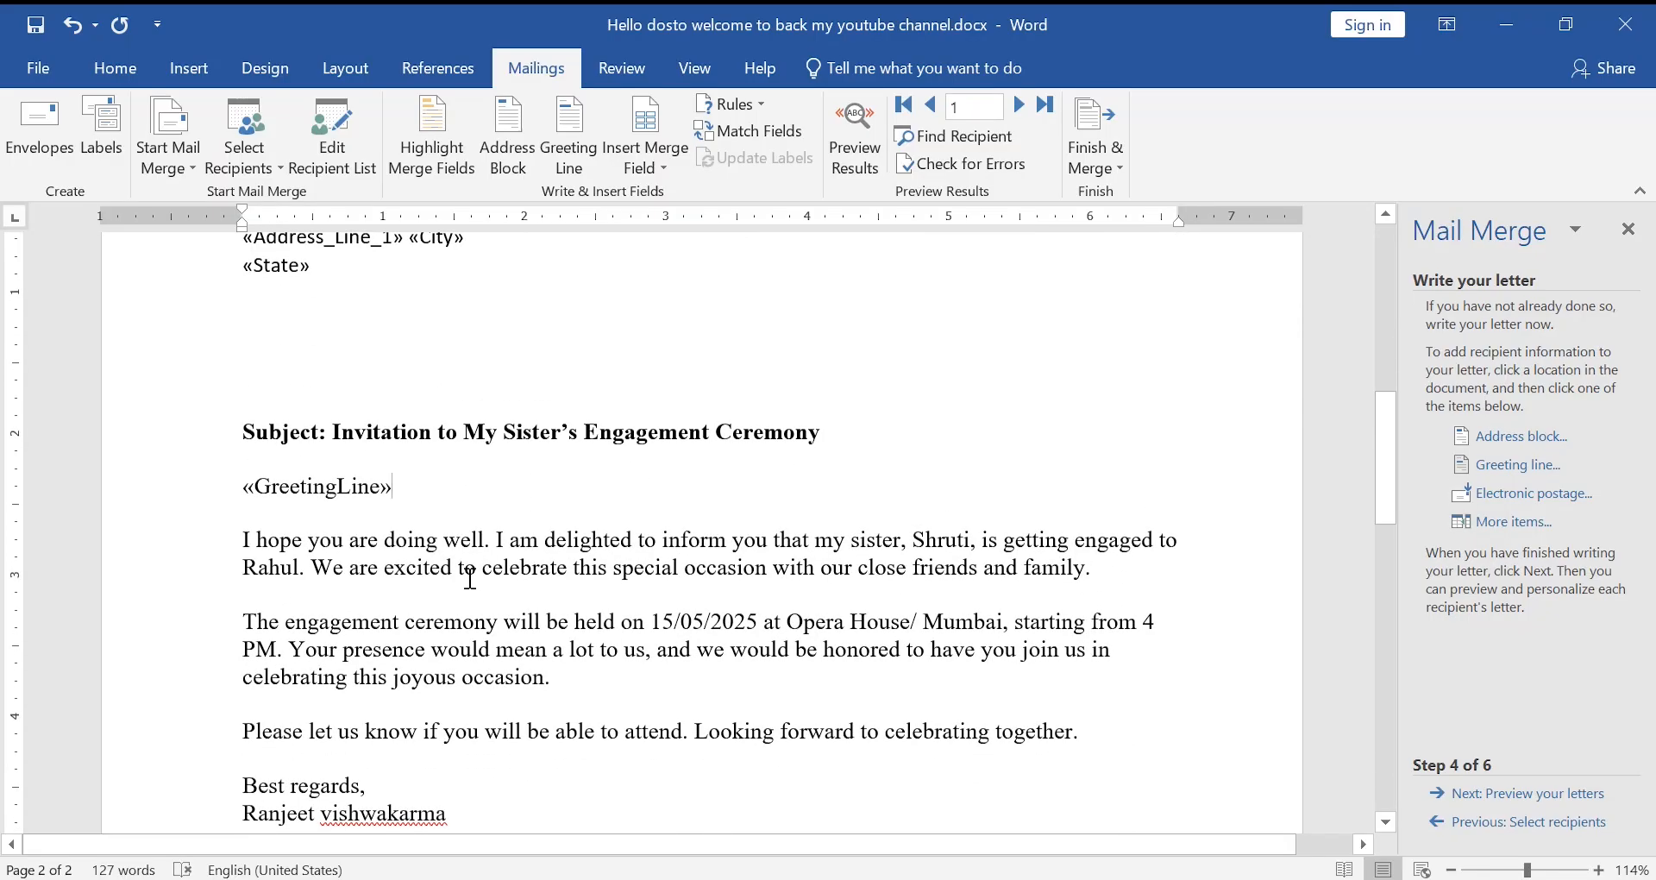
scroll(470, 578, "up", 2)
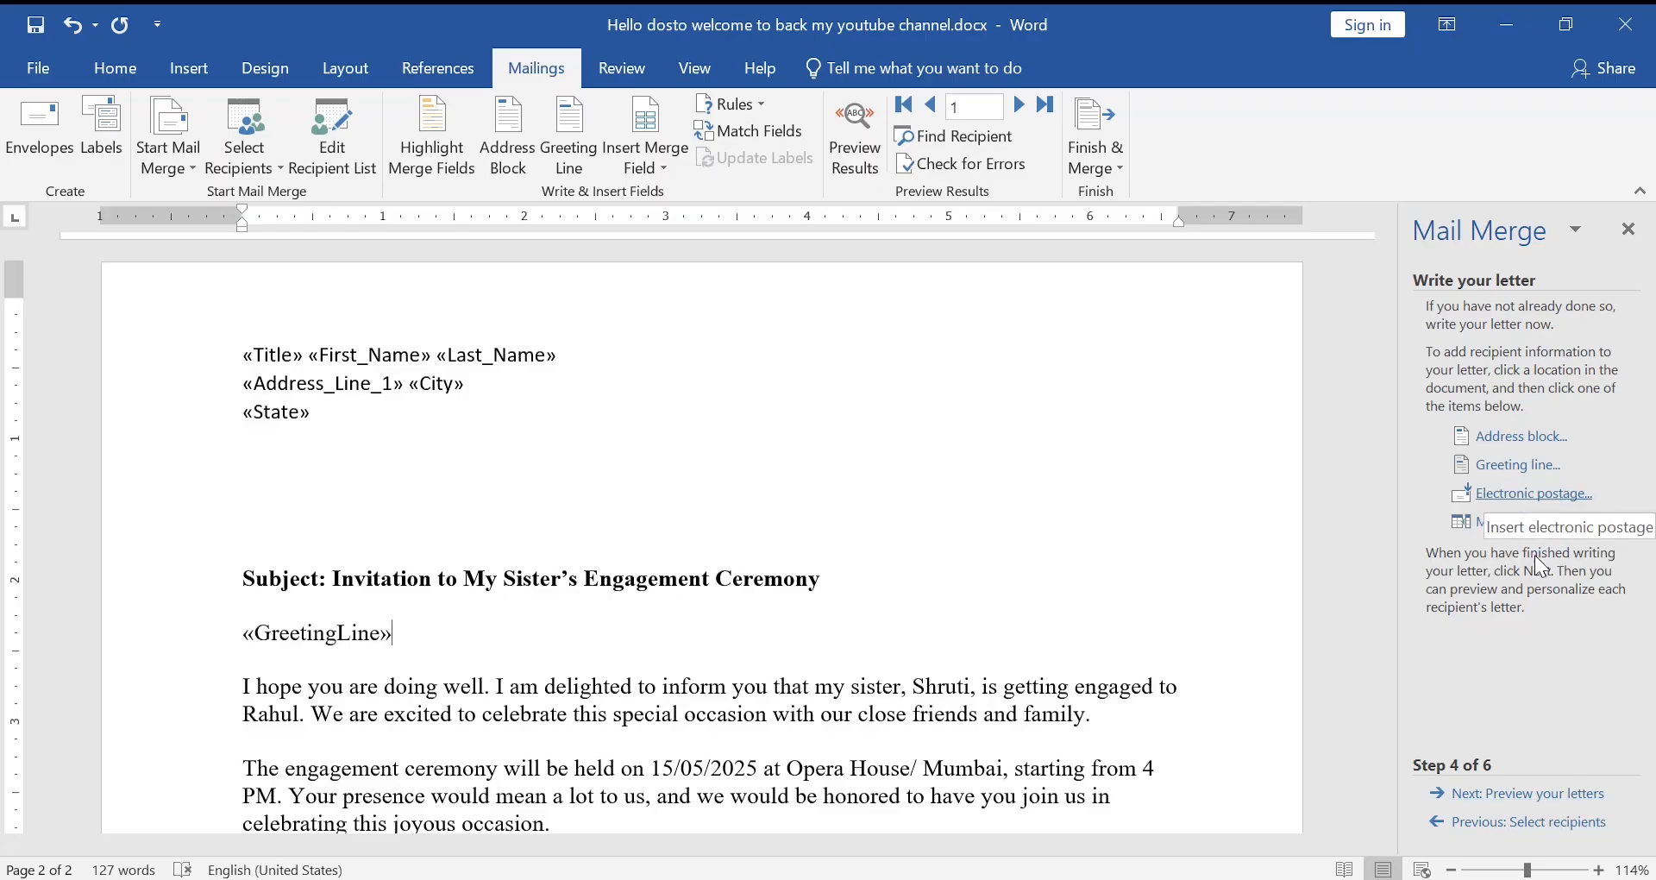
- Preview the letters with recipient data and advance the preview to recipient 3
left_click(1555, 793)
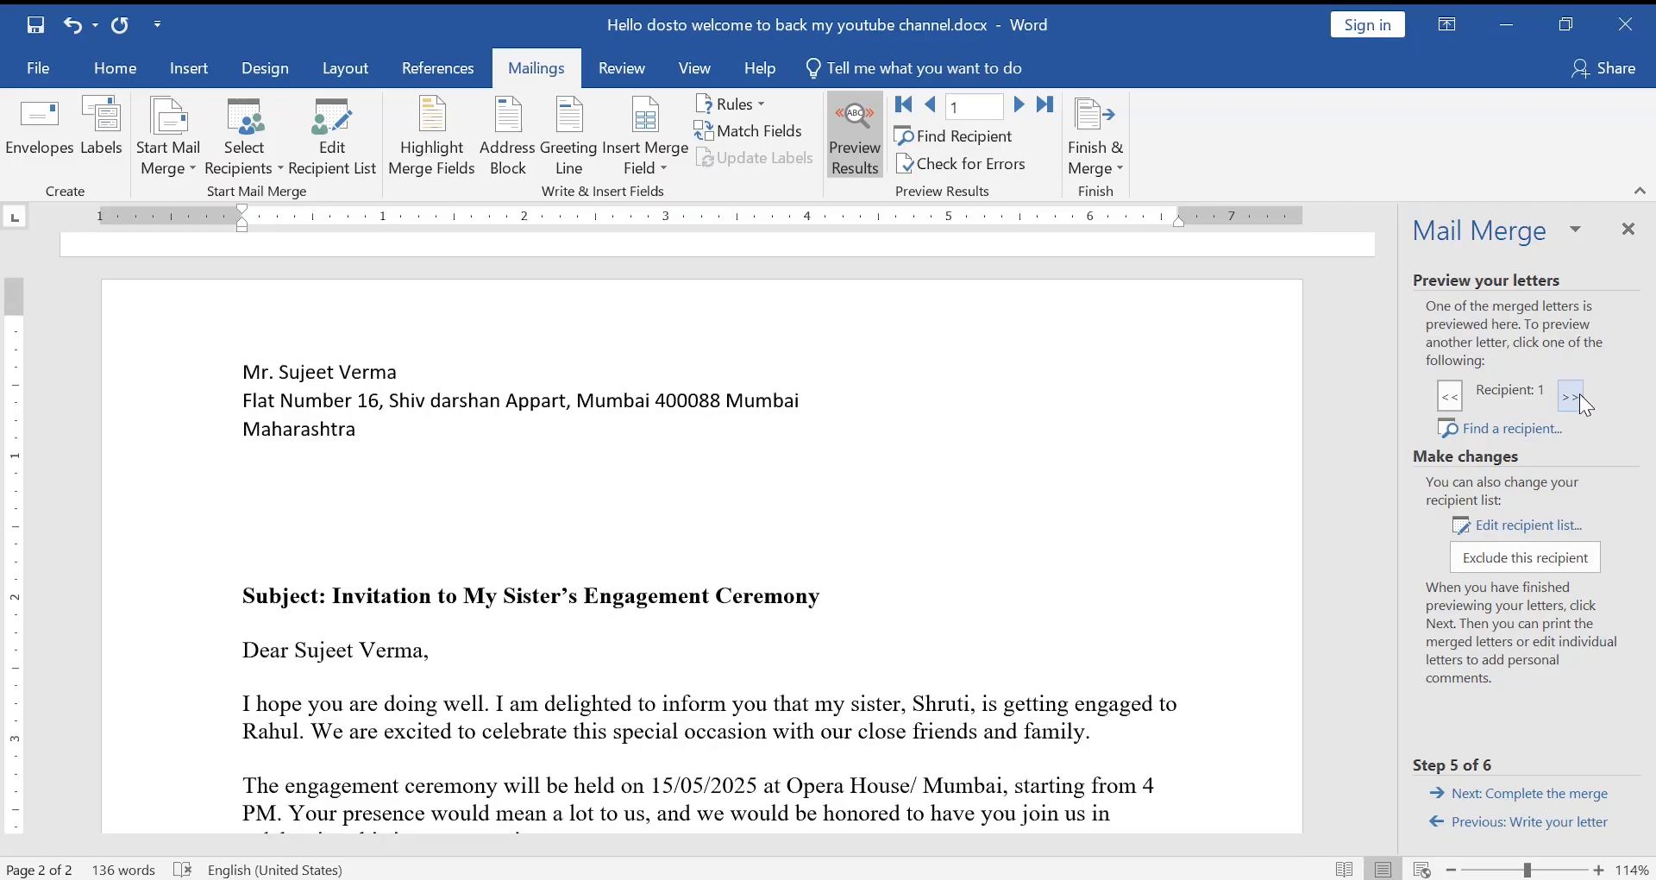
left_click(1580, 393)
left_click(1580, 393)
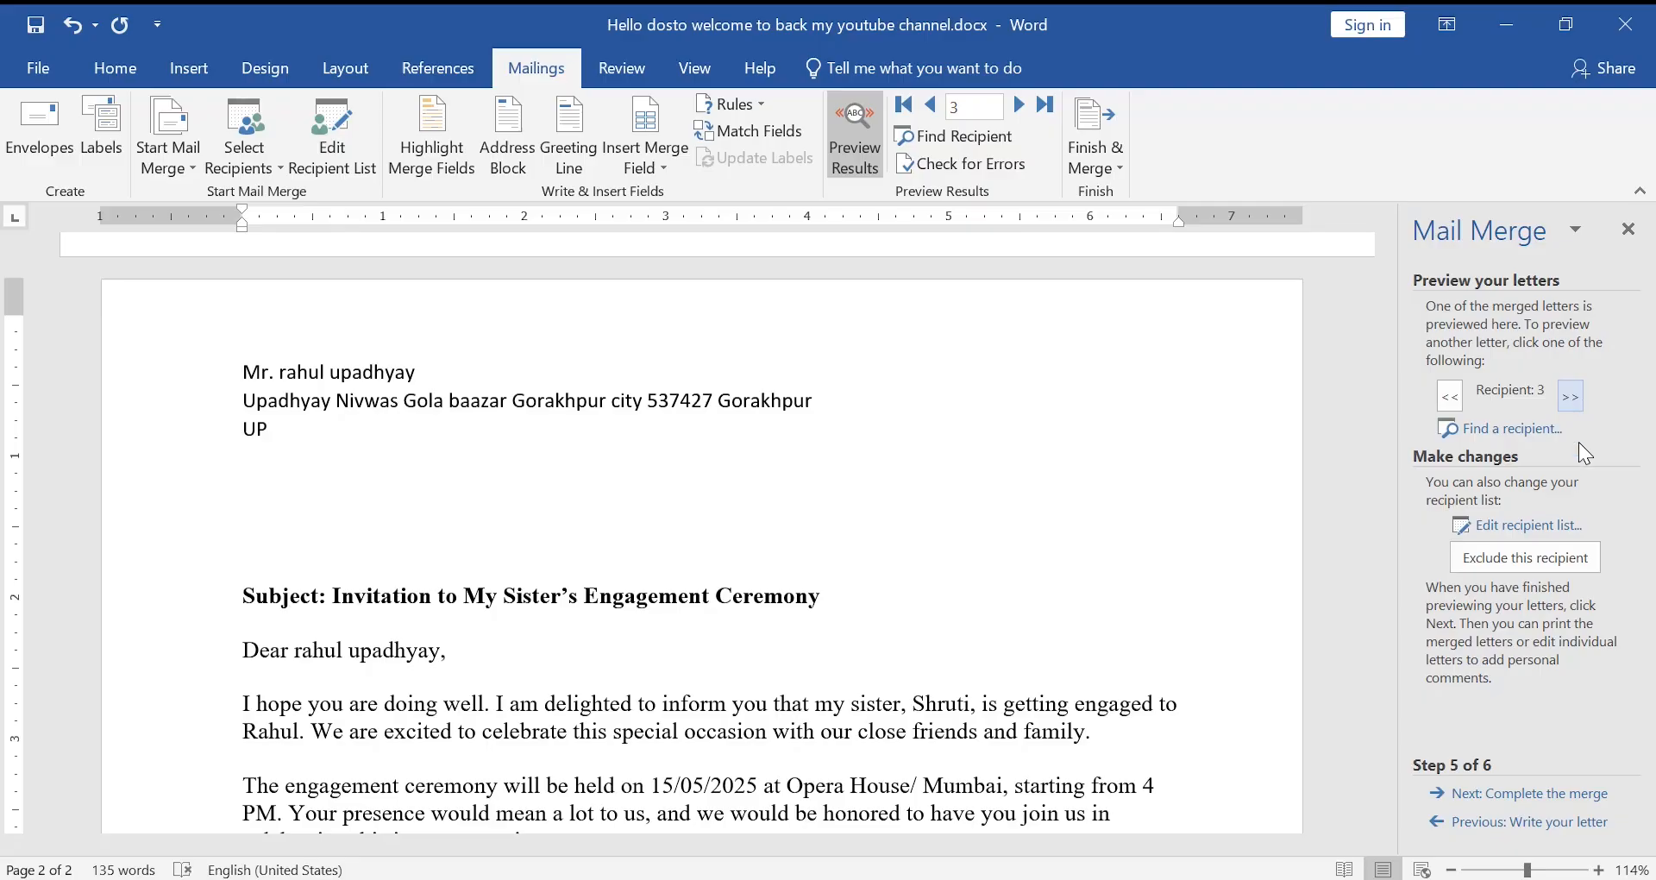
- Complete the merge and send all merged records to print
left_click(1501, 798)
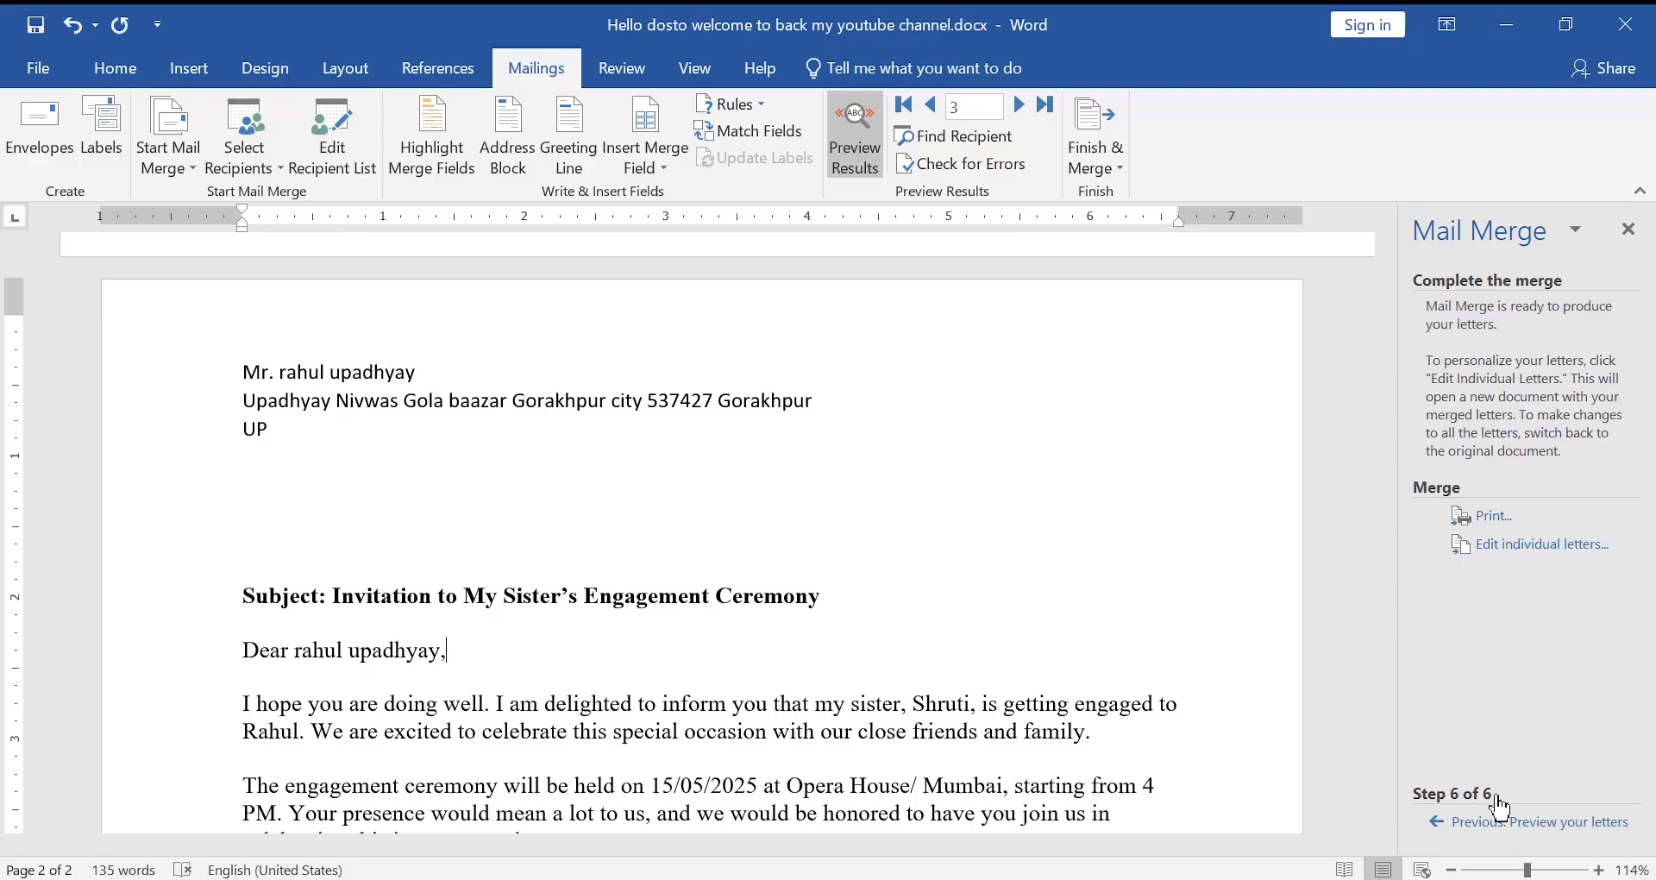
left_click(1489, 518)
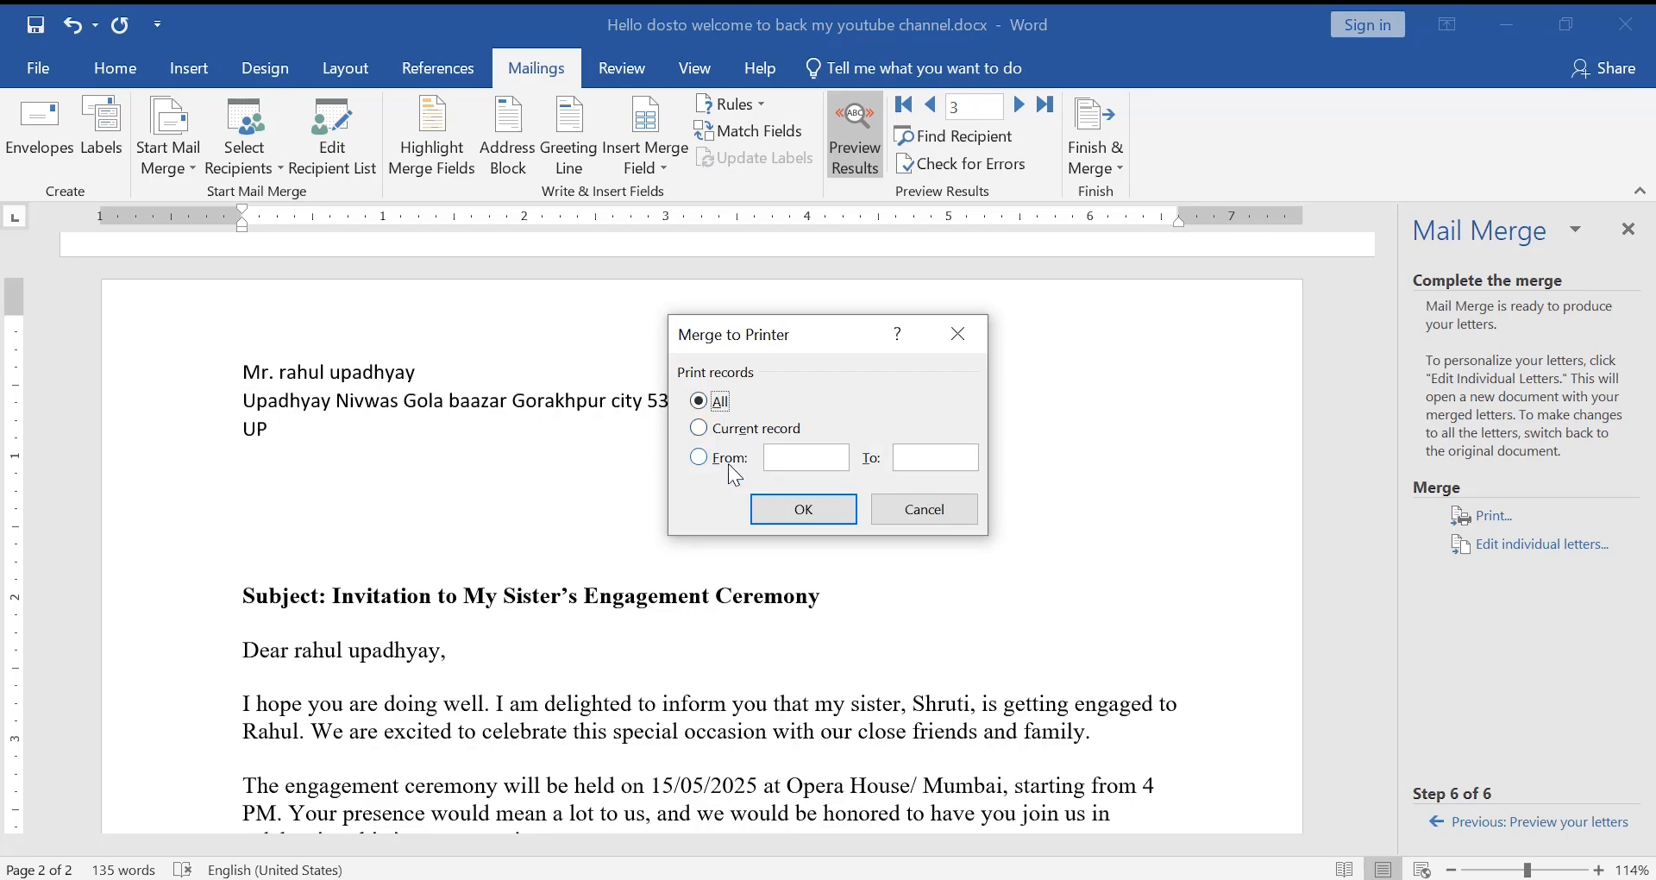
left_click(804, 516)
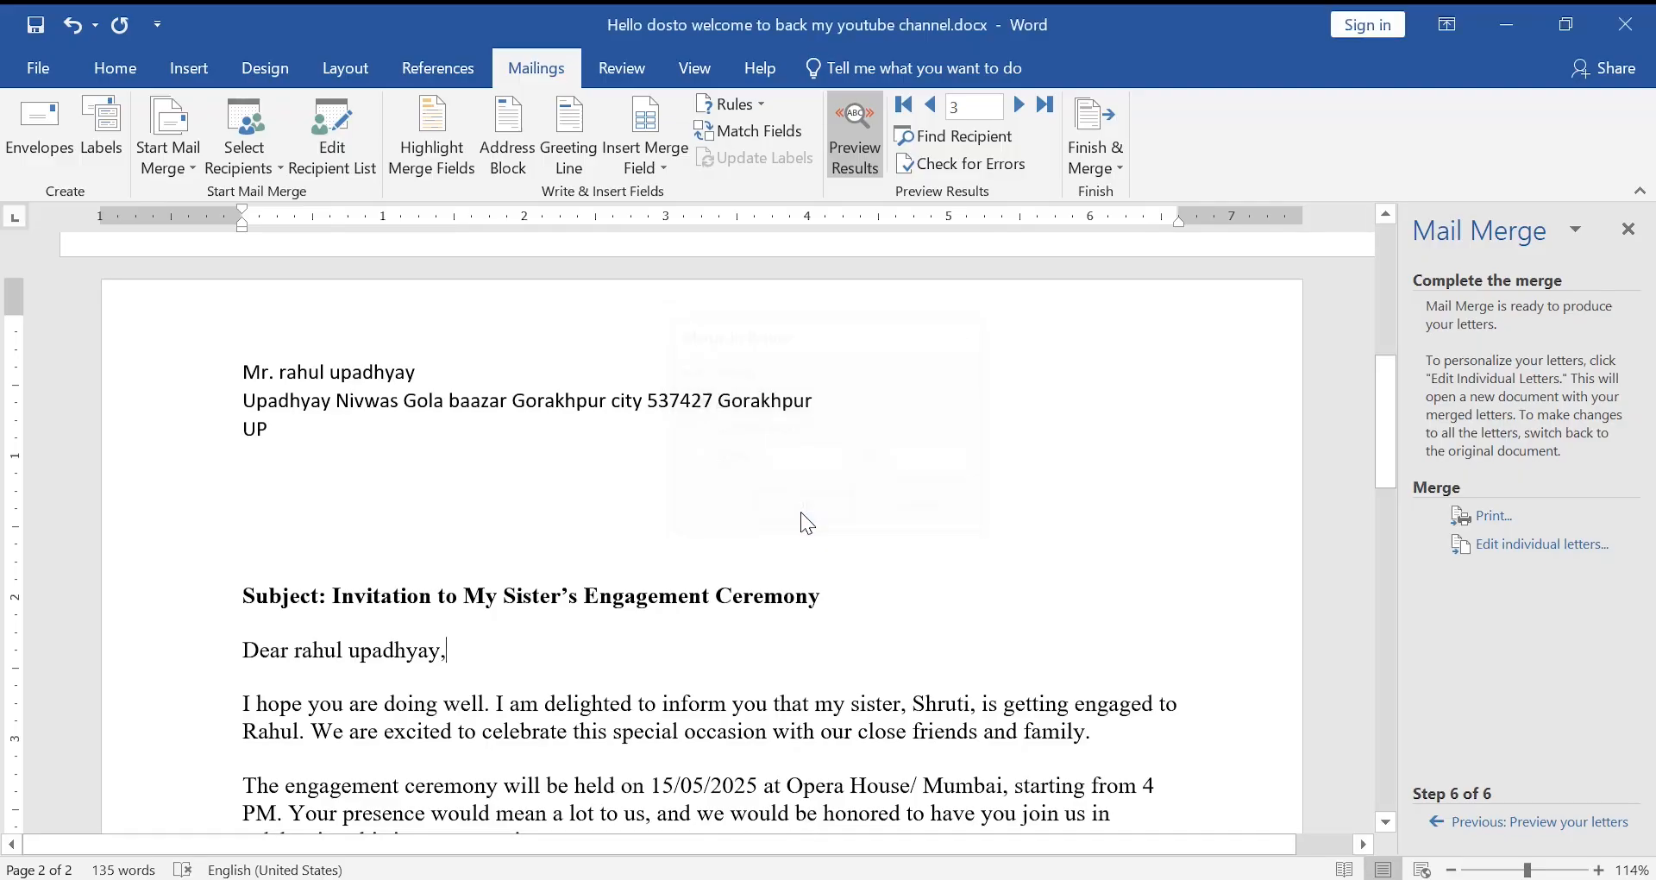
- Print to Microsoft Print to PDF, saving the output as invitation in Downloads
left_click(995, 221)
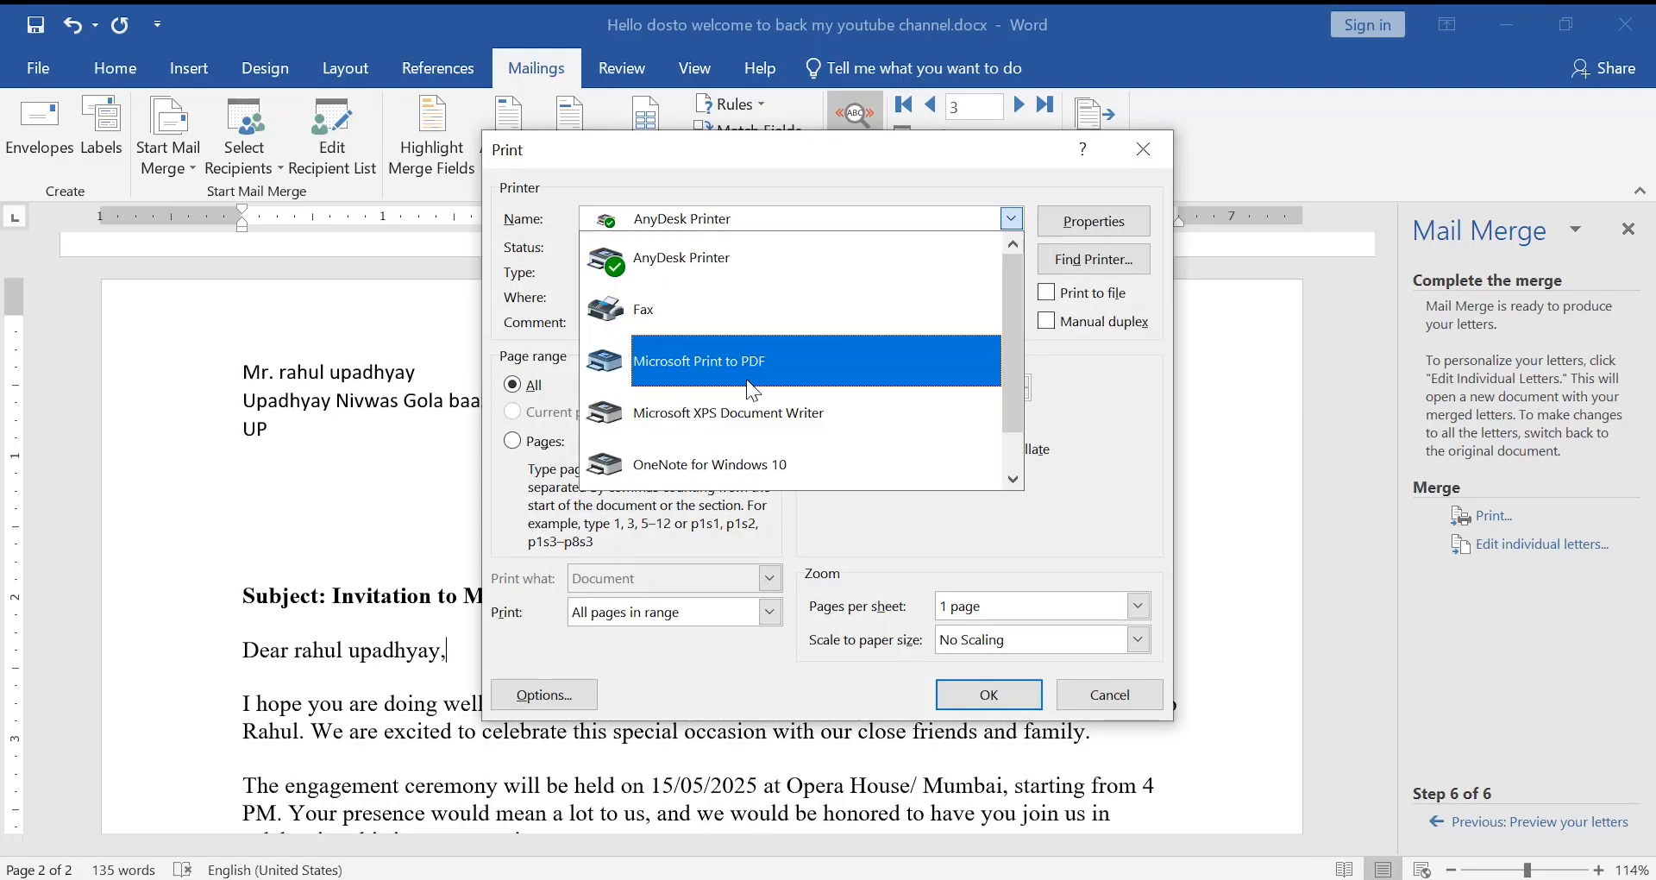
left_click(740, 366)
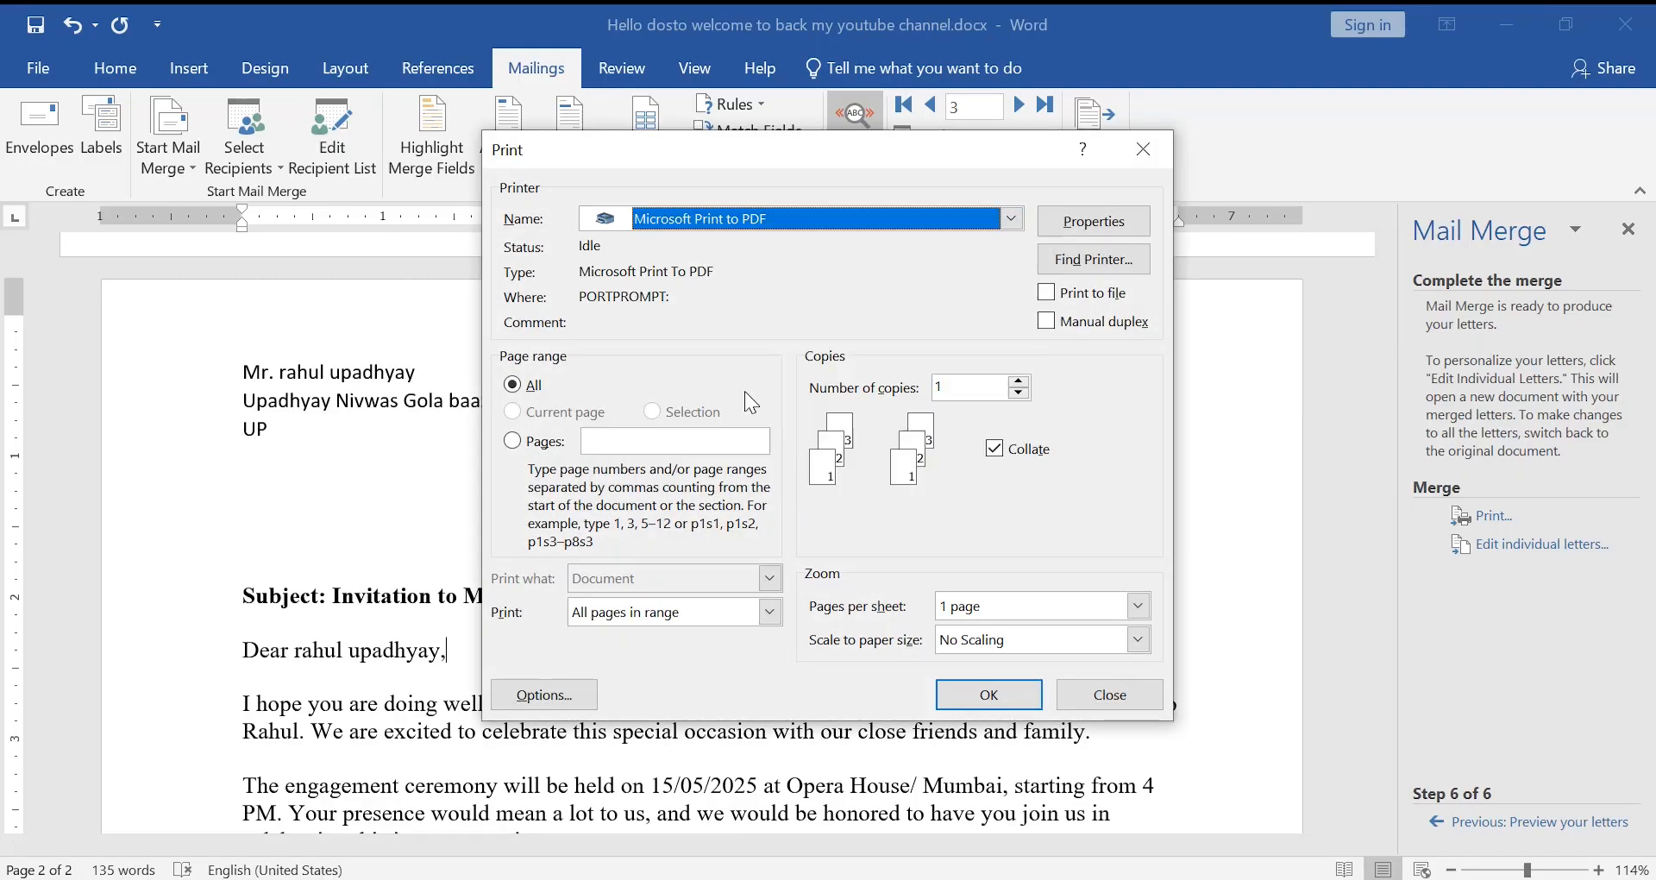
left_click(956, 701)
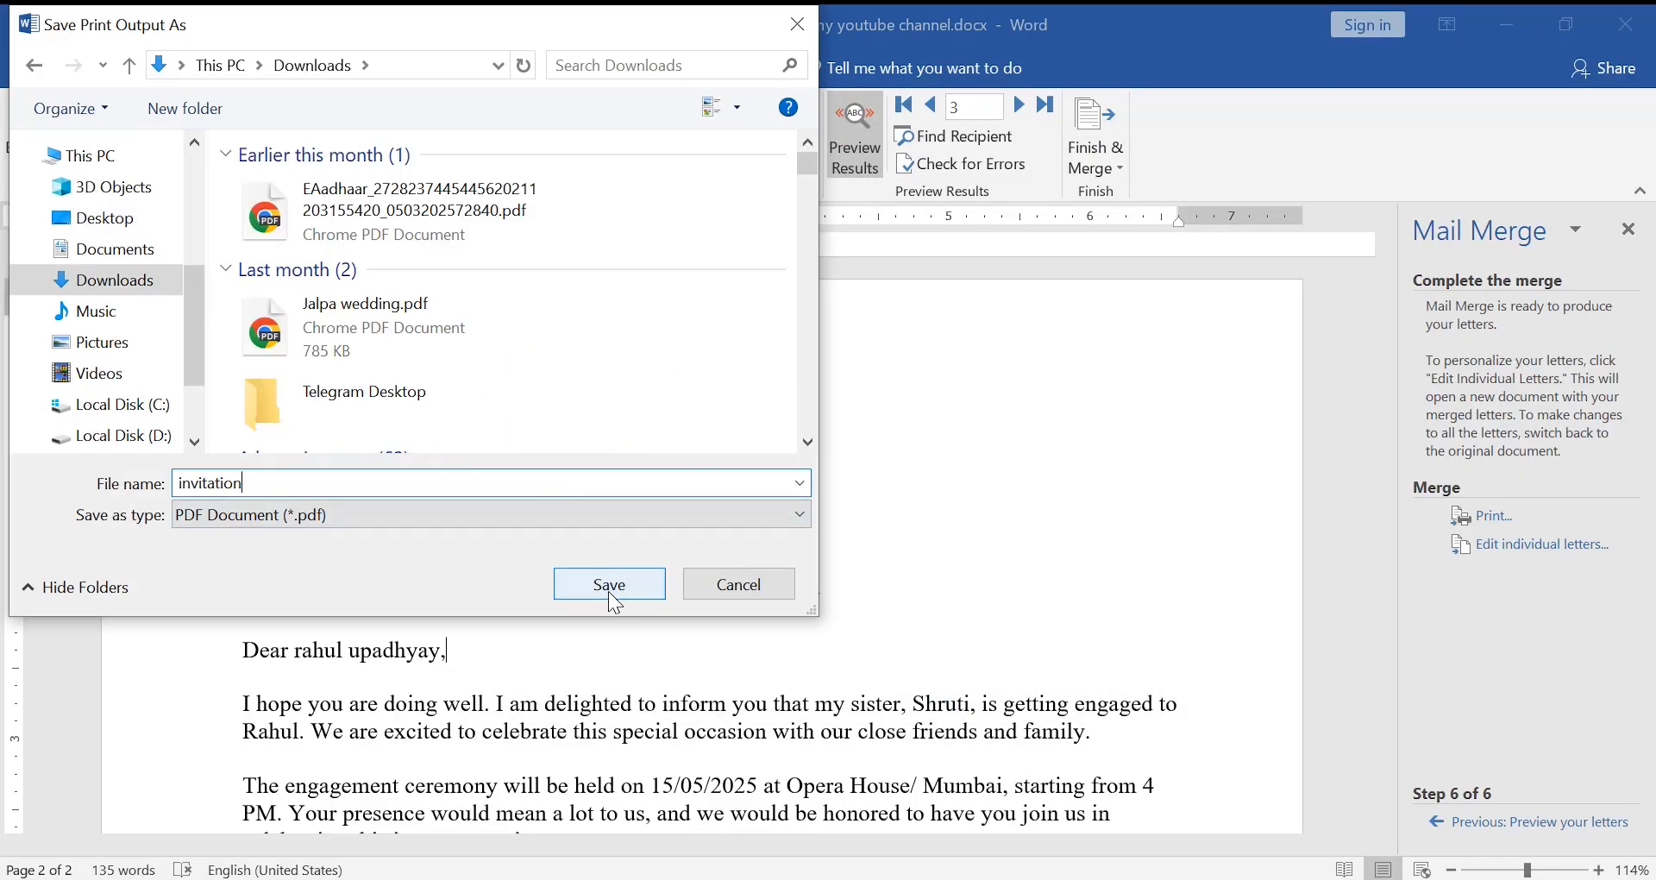
left_click(610, 584)
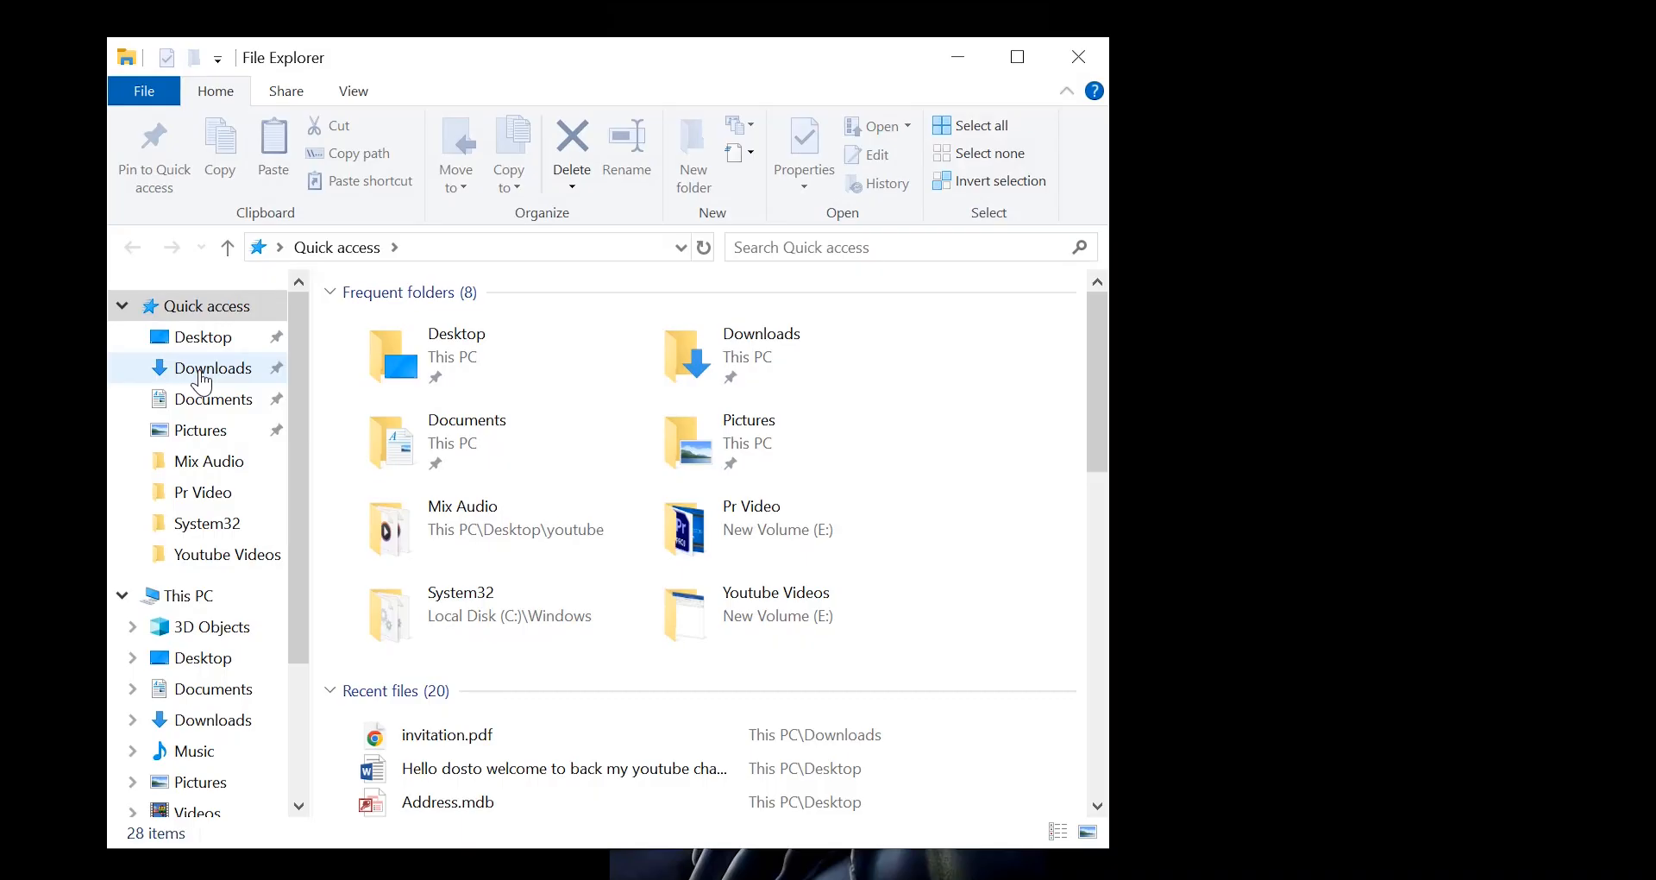
- Open invitation.pdf from the Downloads folder to check the merged pages
left_click(208, 368)
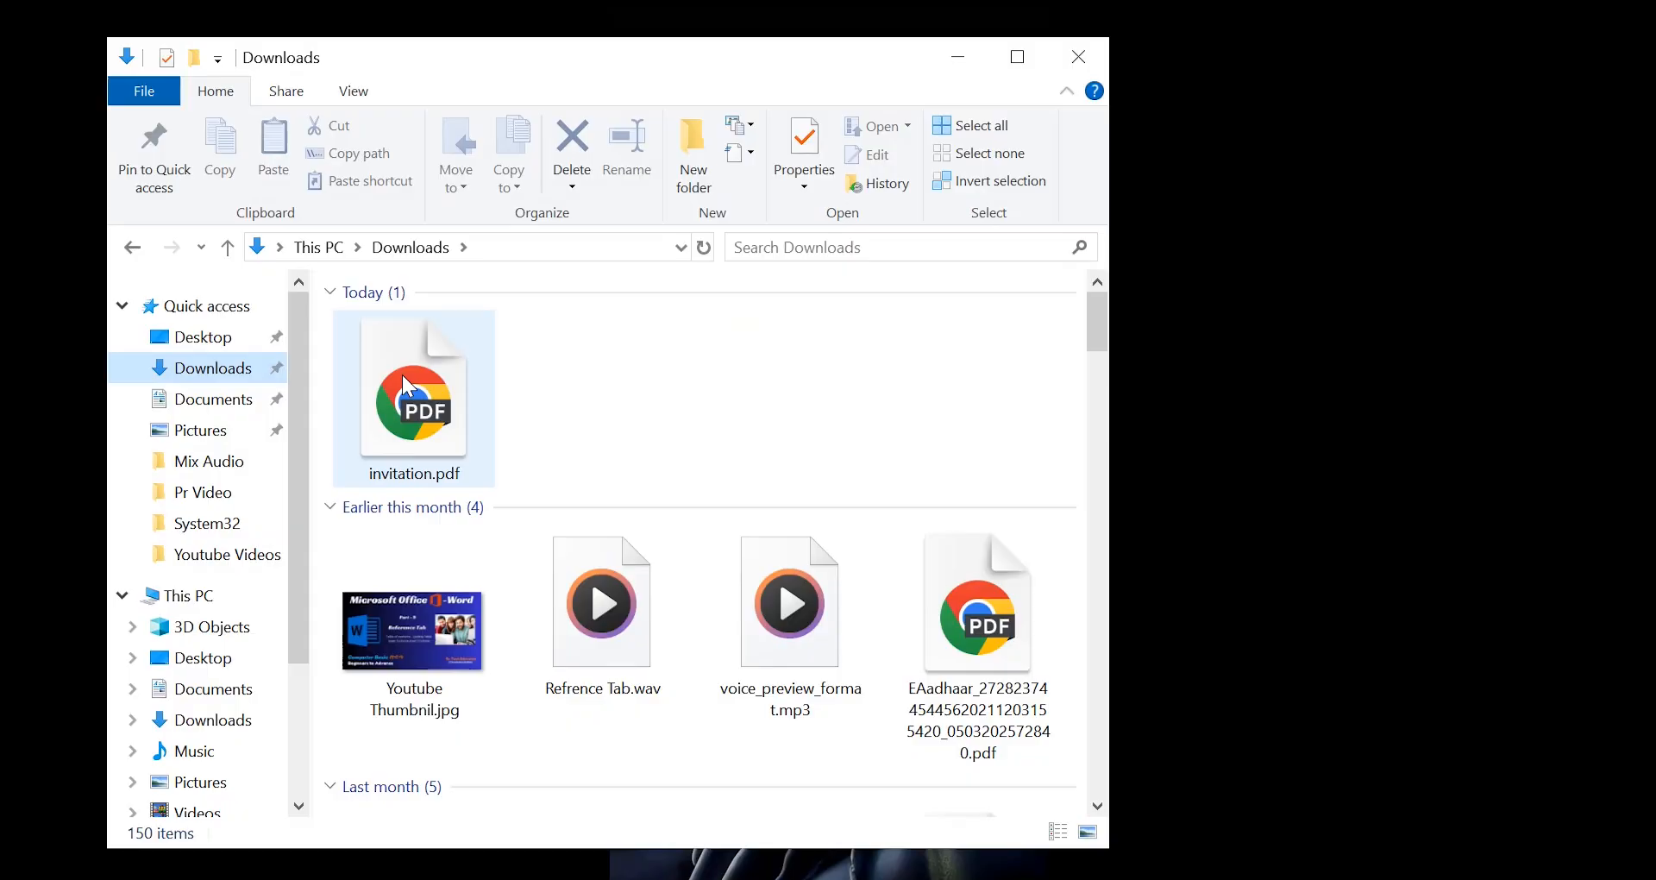
left_click(402, 375)
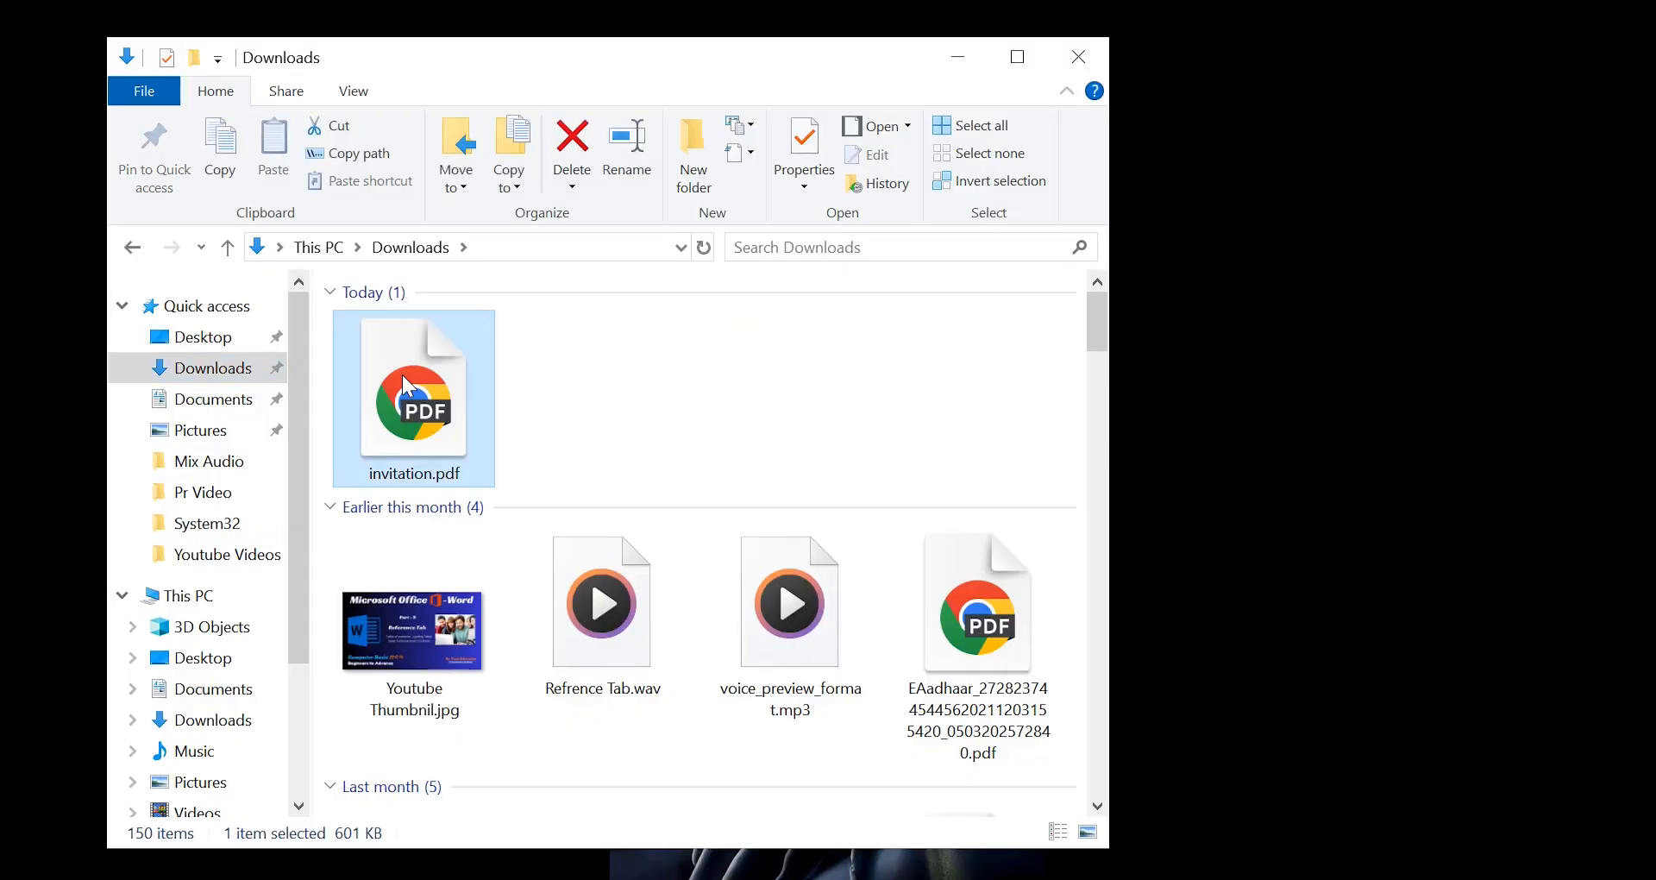
double_click(404, 378)
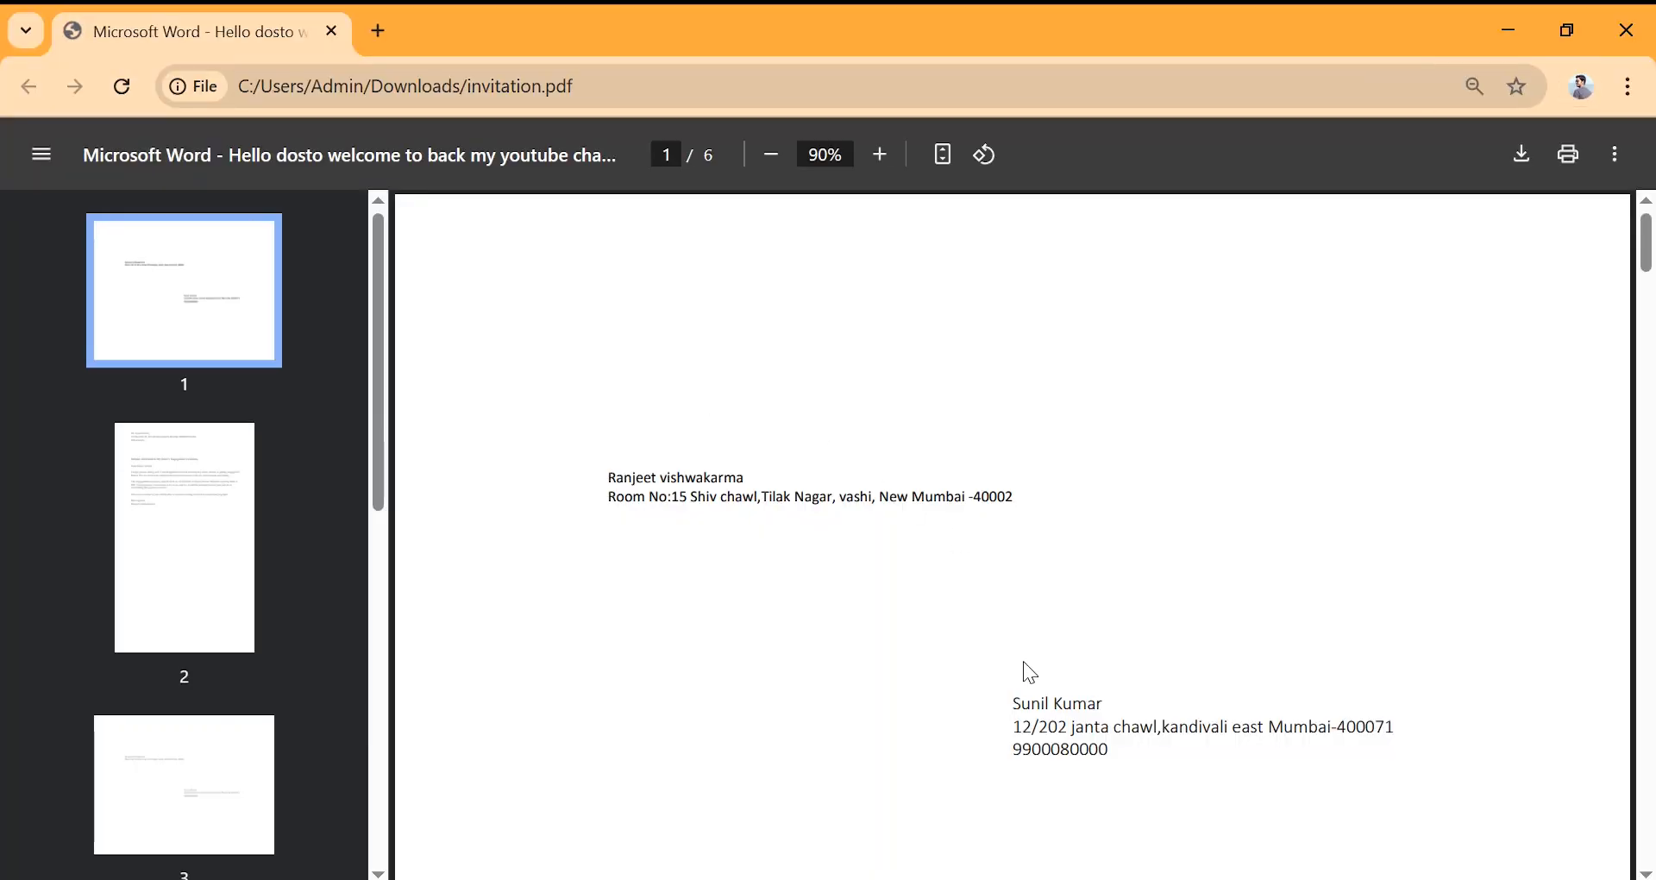
- Scroll through all six merged envelope and letter pages, then close the PDF window
scroll(1025, 663, "down", 2)
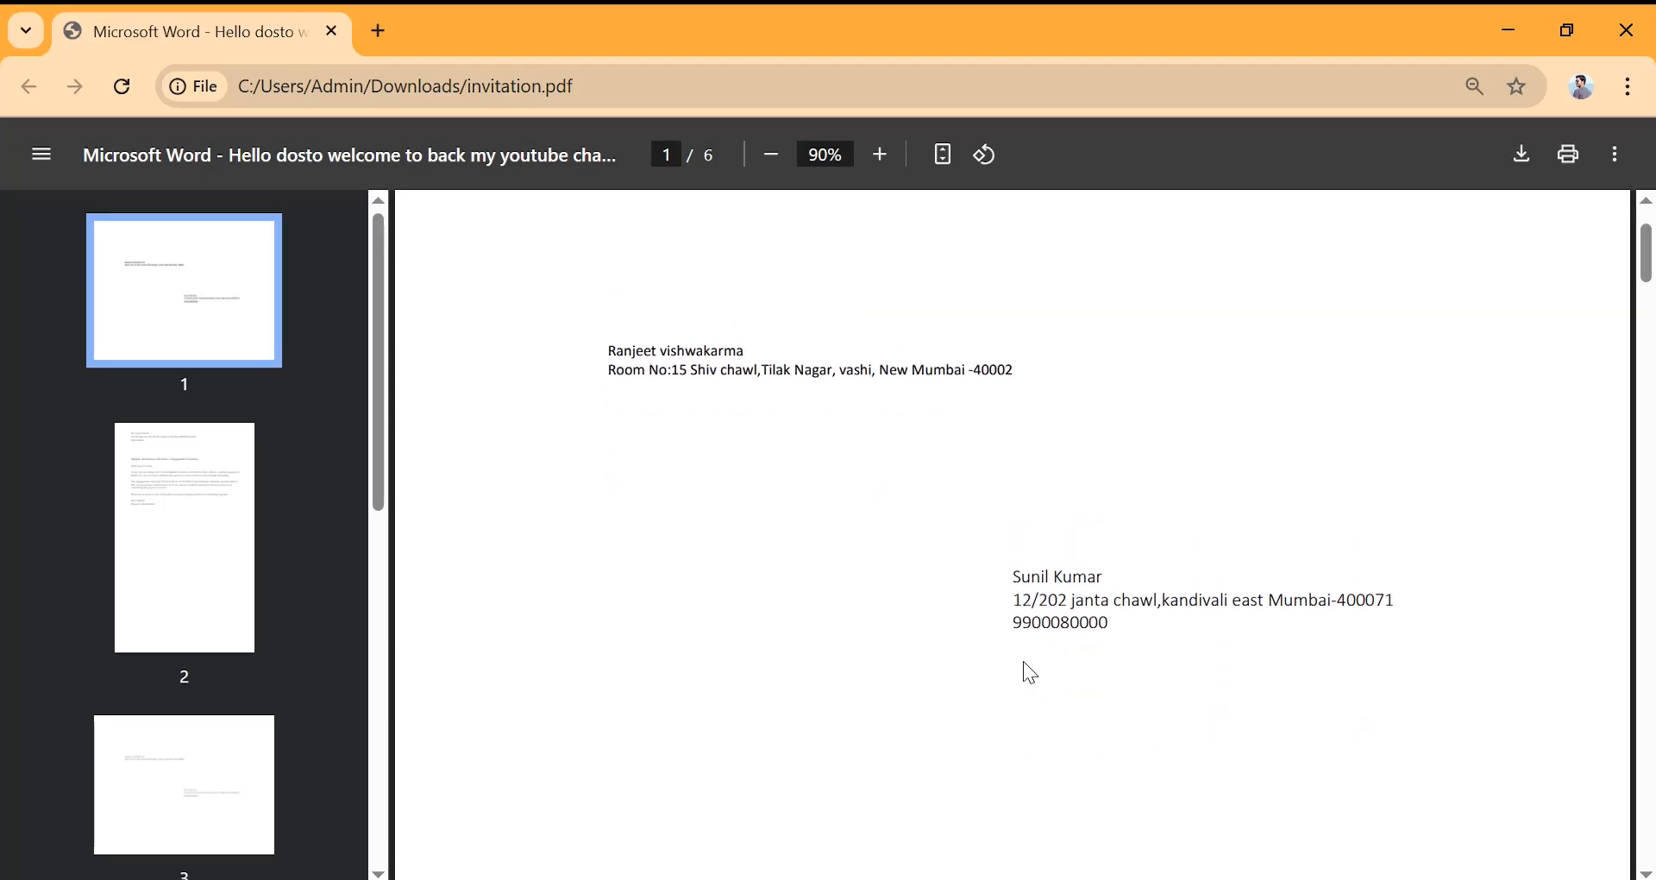
scroll(1024, 662, "down", 1)
scroll(1023, 661, "down", 5)
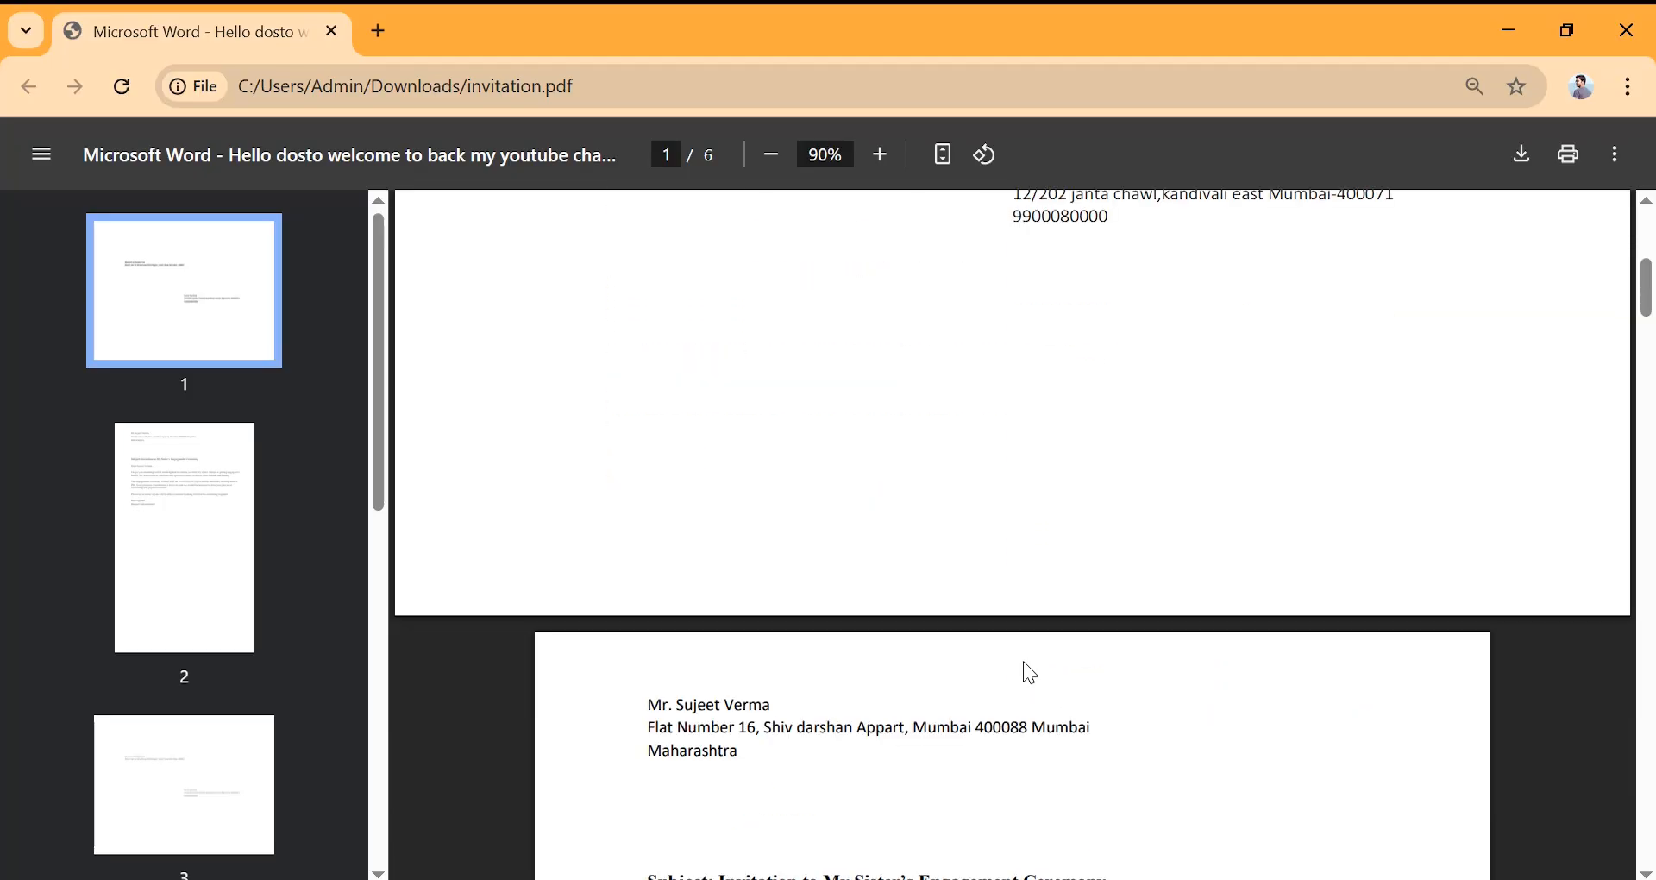
scroll(1023, 661, "down", 1)
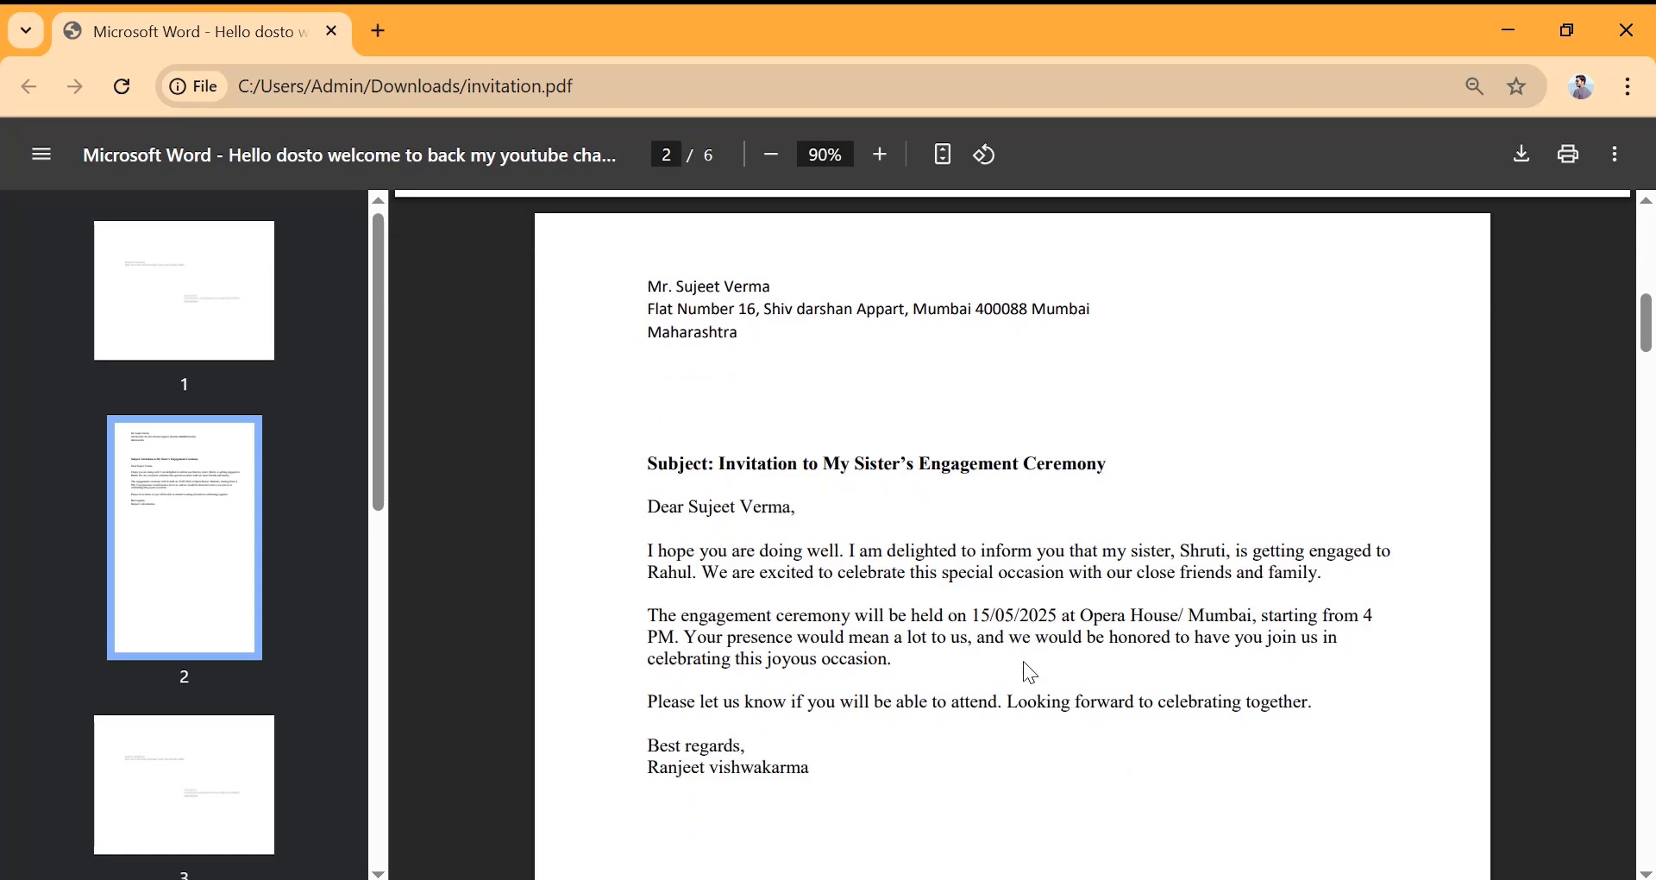
scroll(1023, 661, "down", 1)
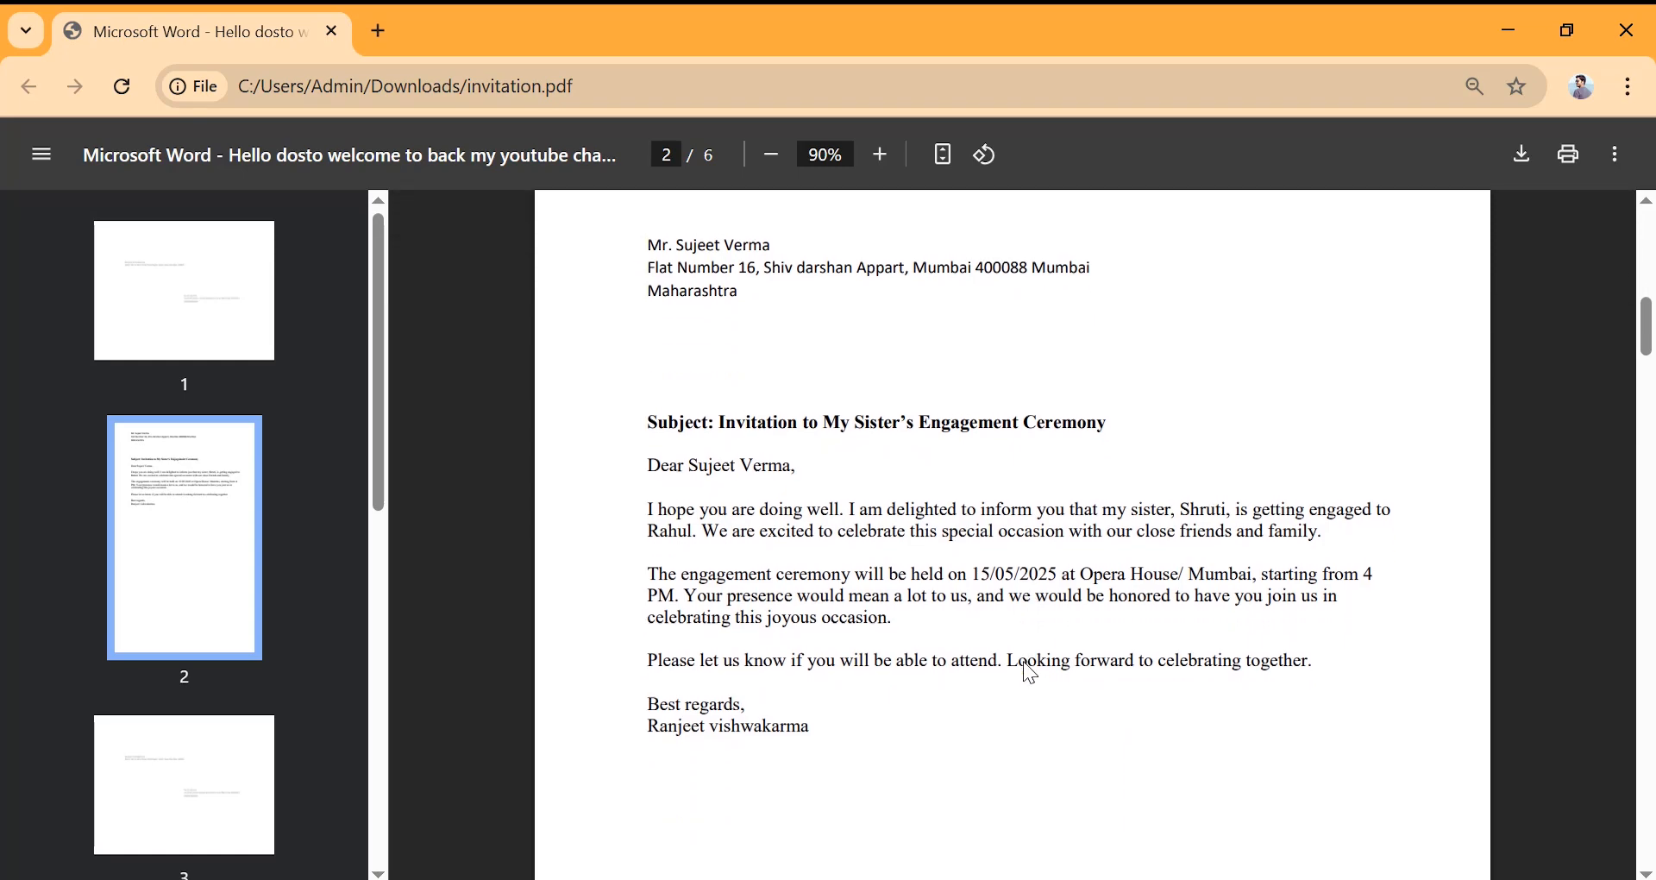
scroll(1023, 661, "up", 2)
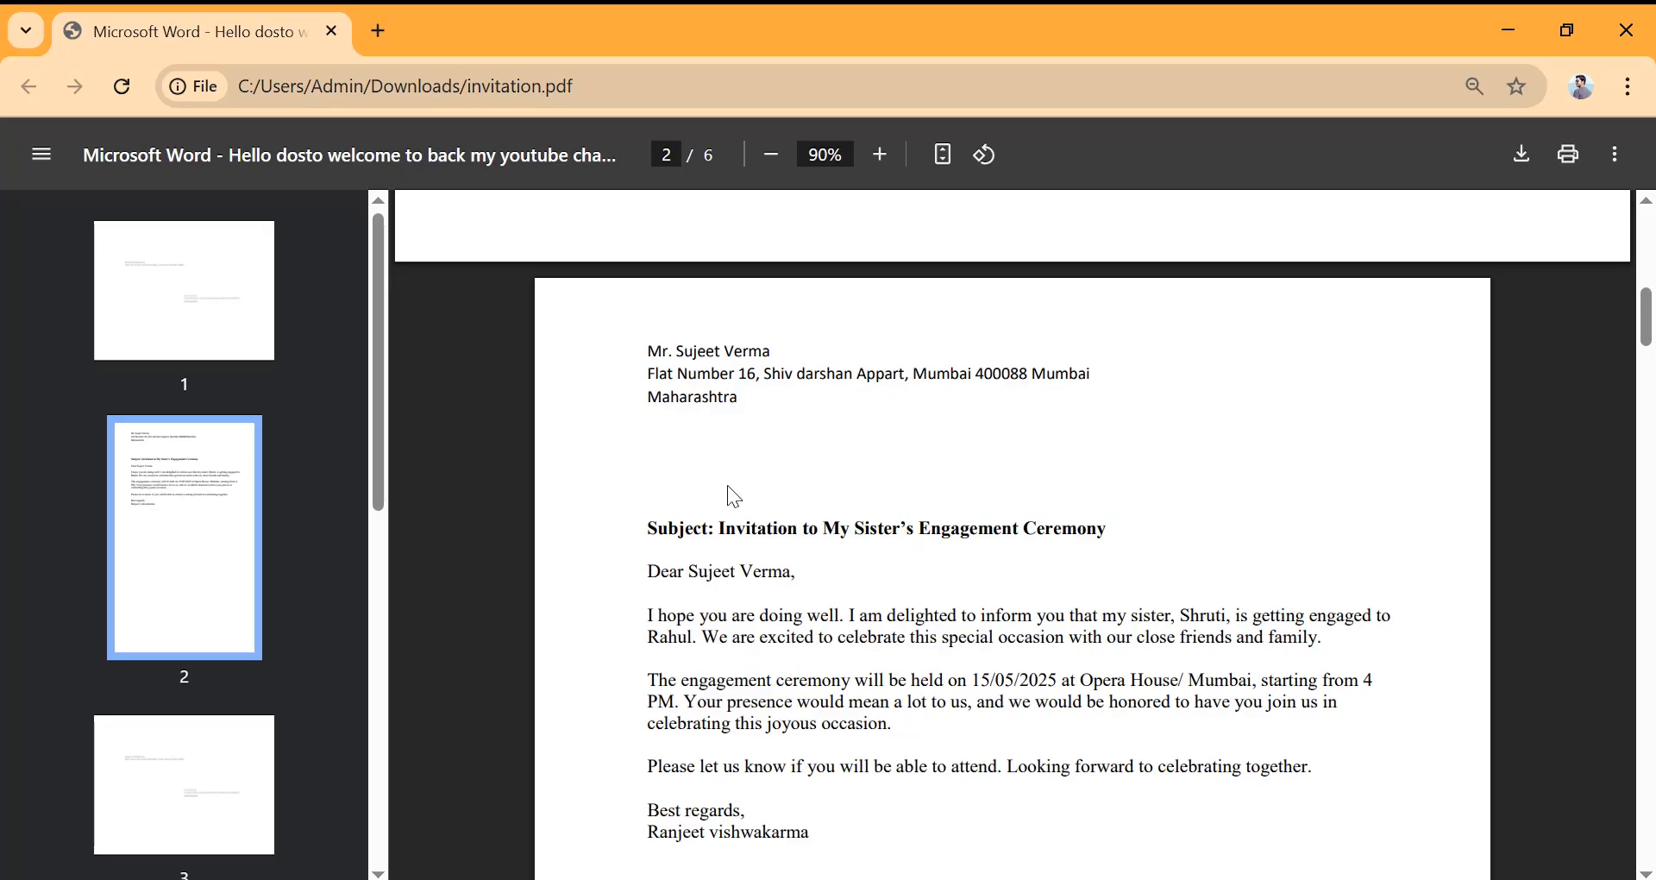
scroll(733, 460, "down", 6)
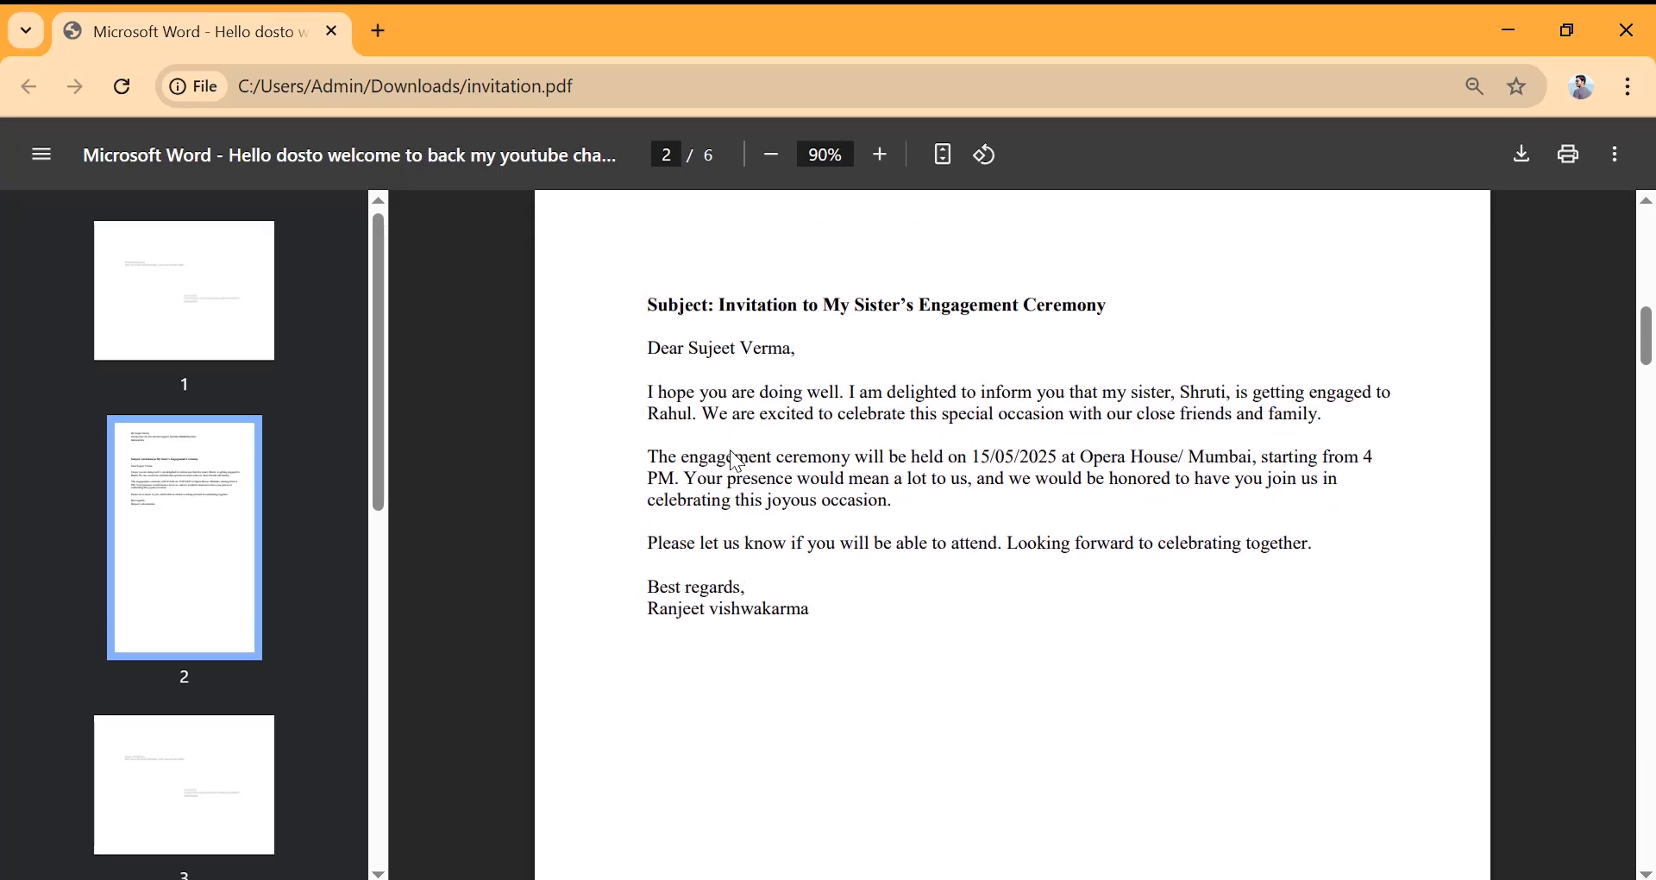
scroll(733, 460, "down", 10)
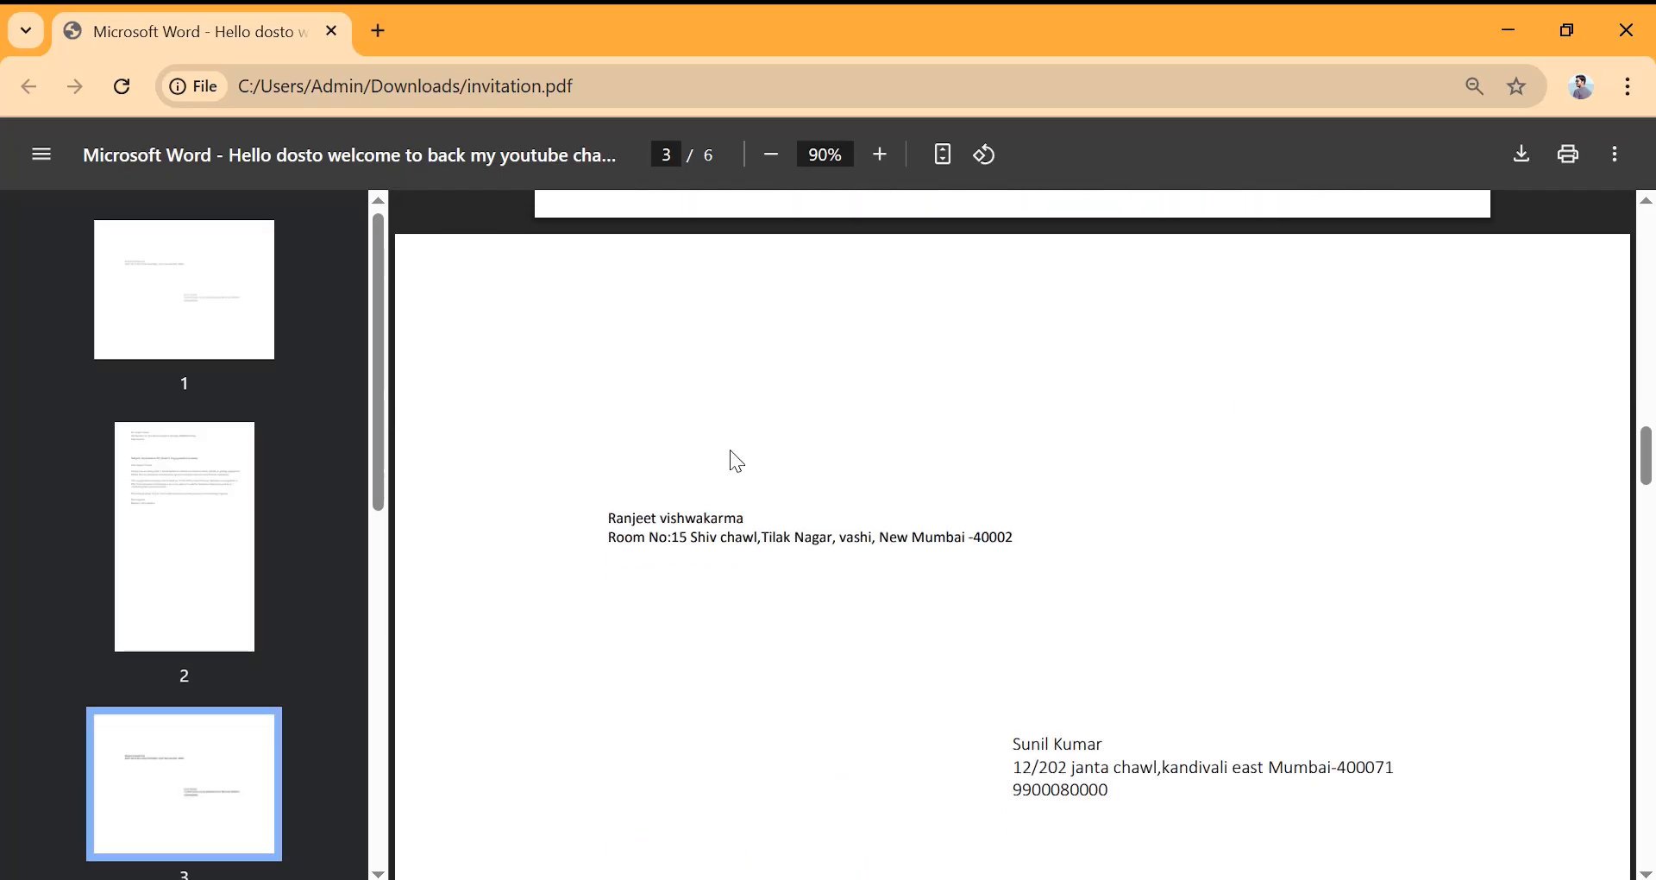
scroll(730, 450, "down", 12)
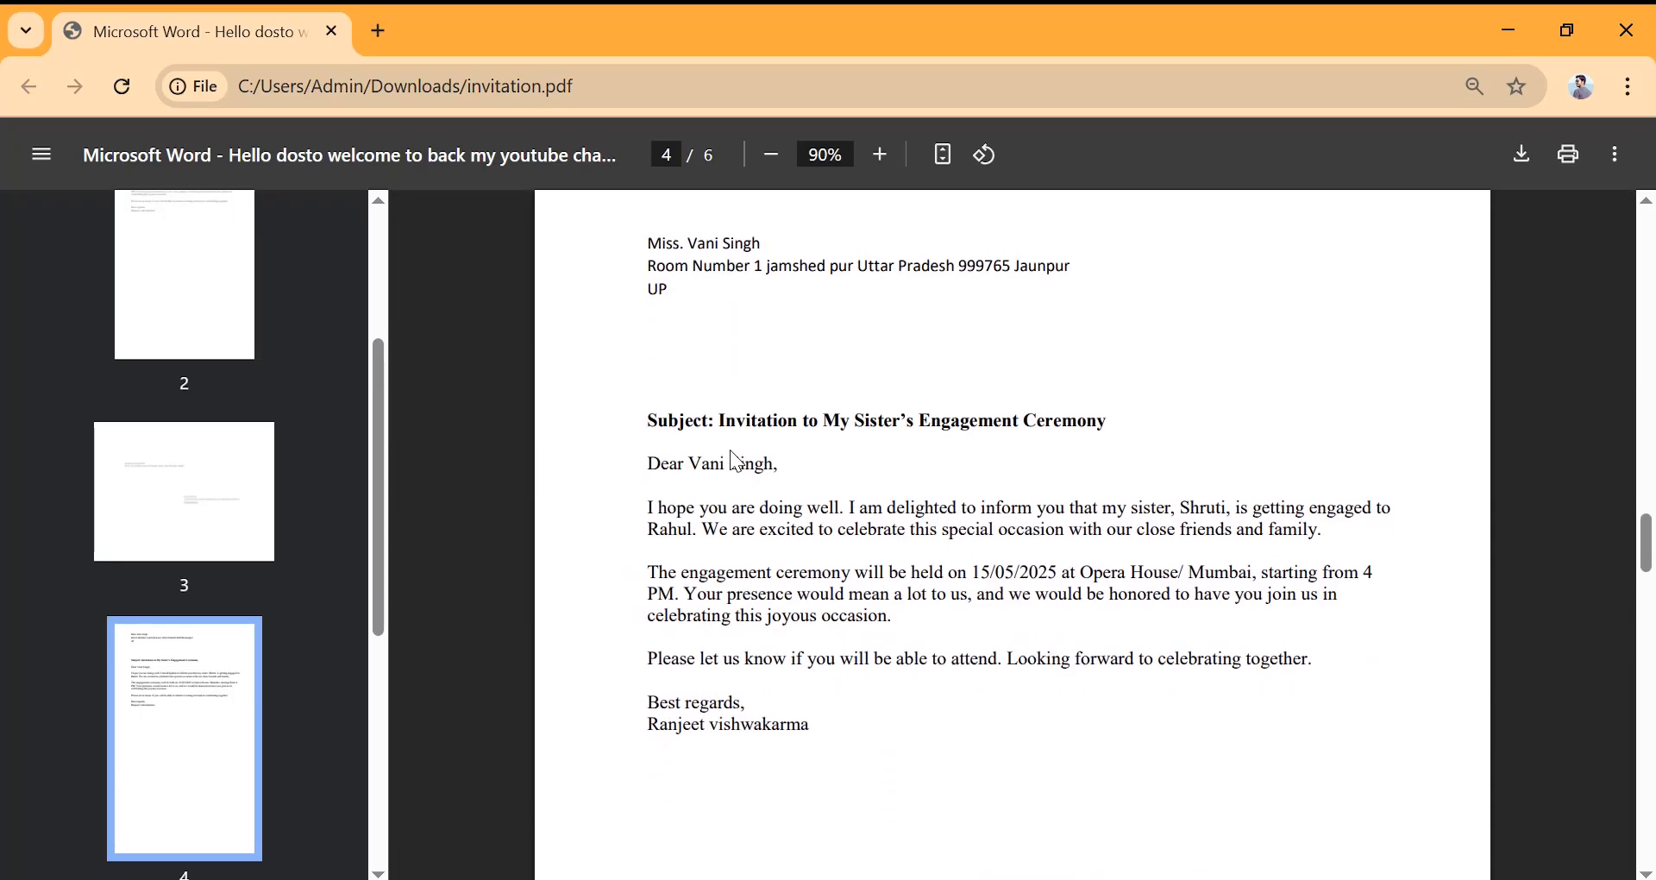
scroll(729, 451, "down", 15)
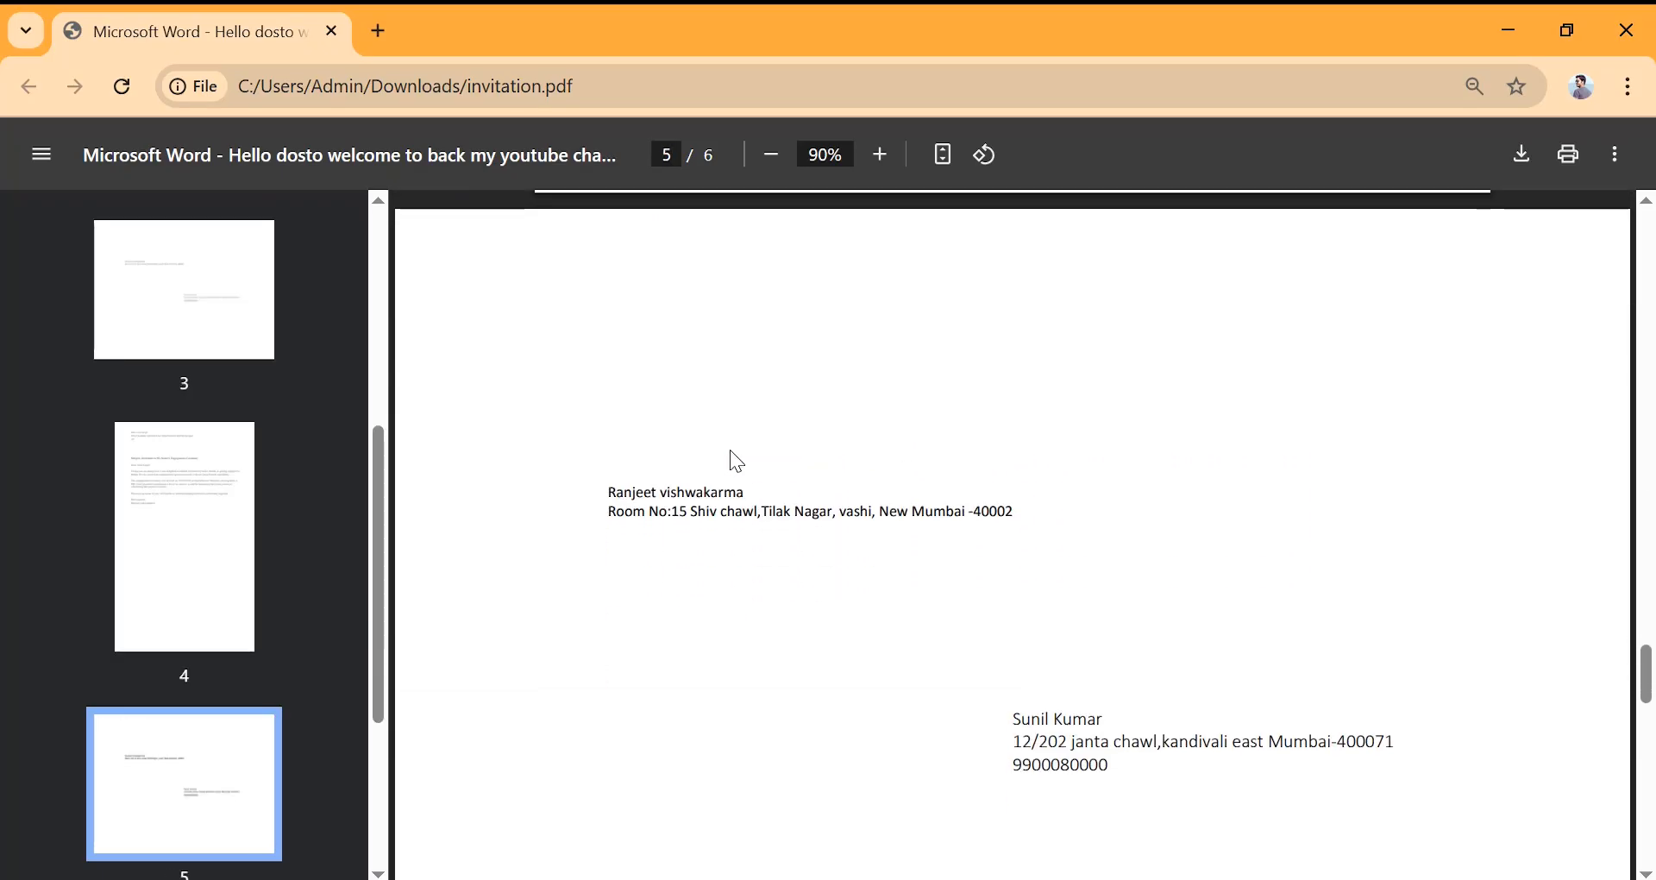
scroll(732, 452, "down", 8)
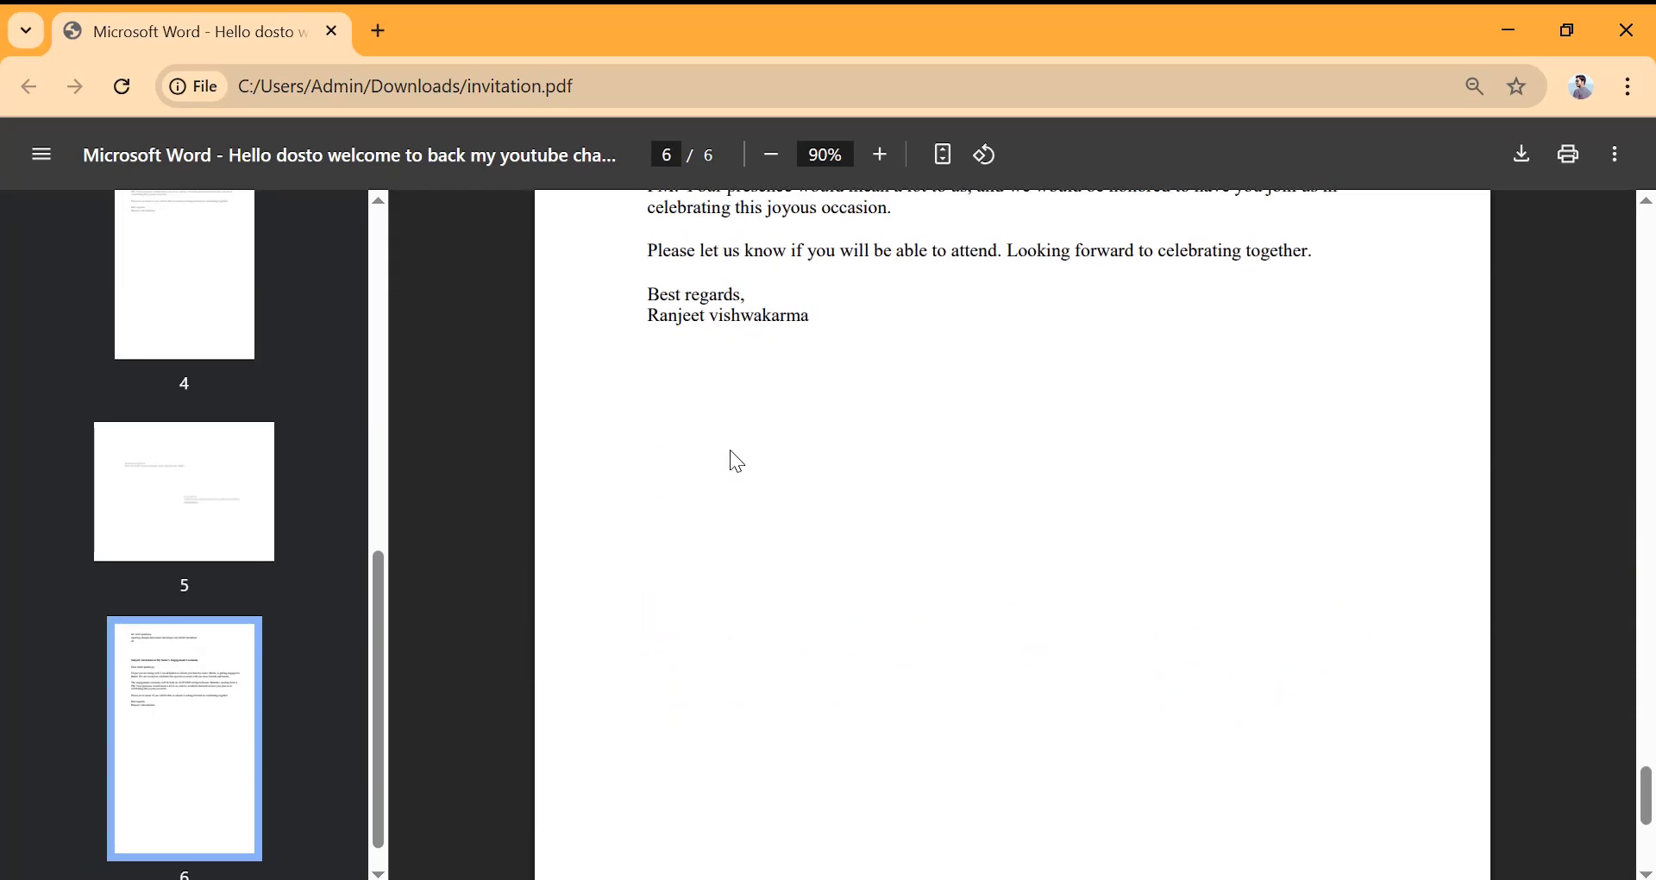
scroll(729, 451, "up", 8)
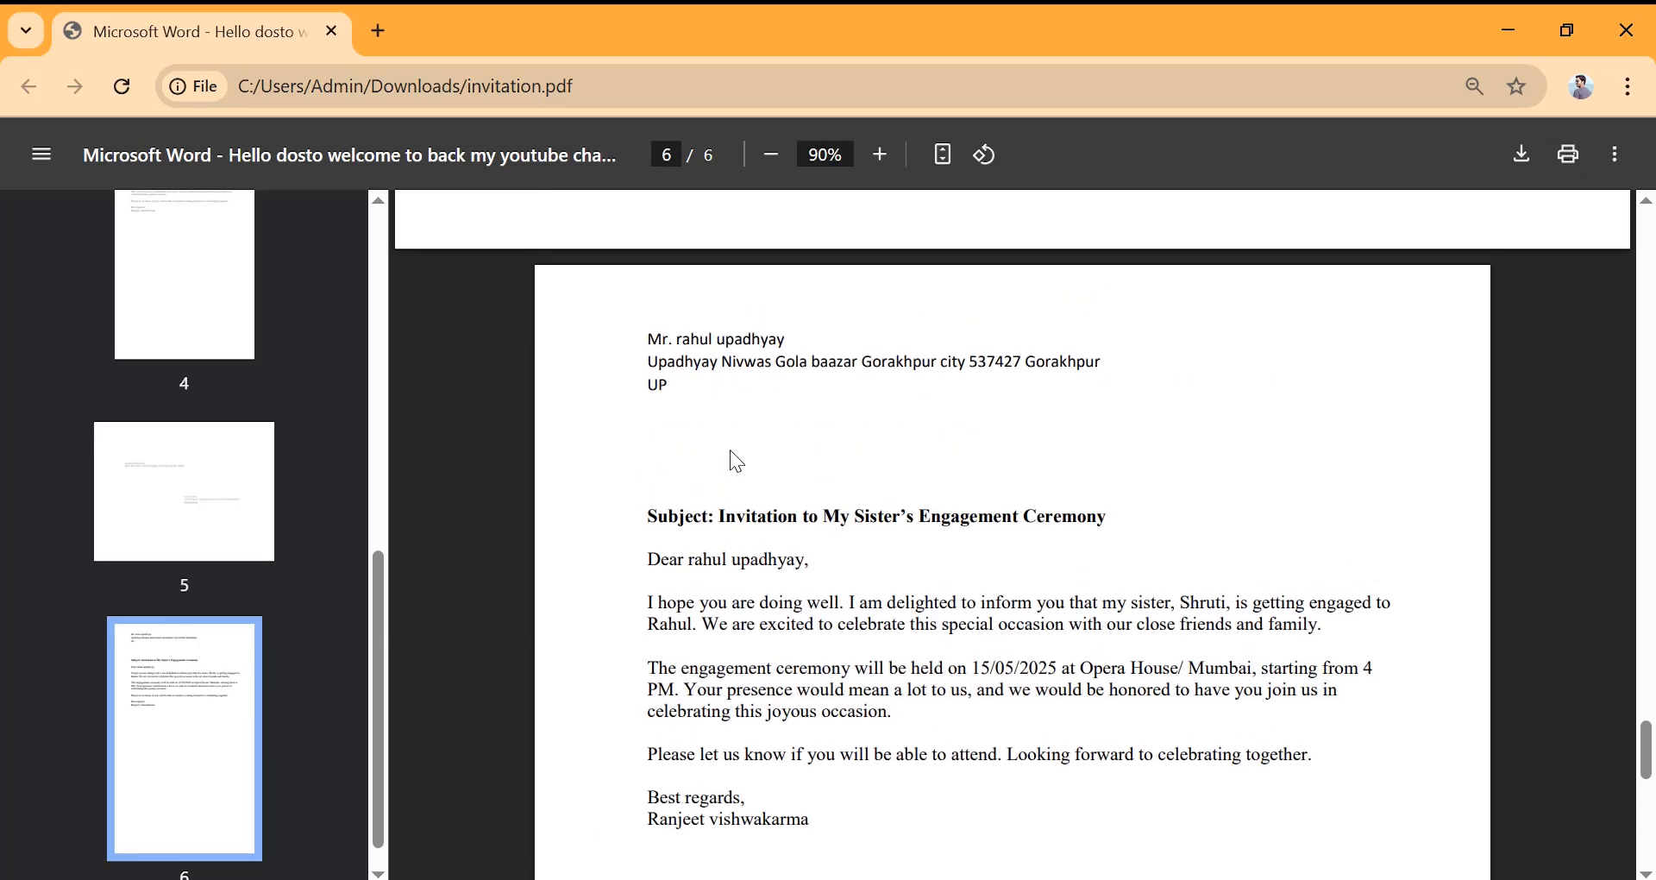
scroll(731, 452, "down", 1)
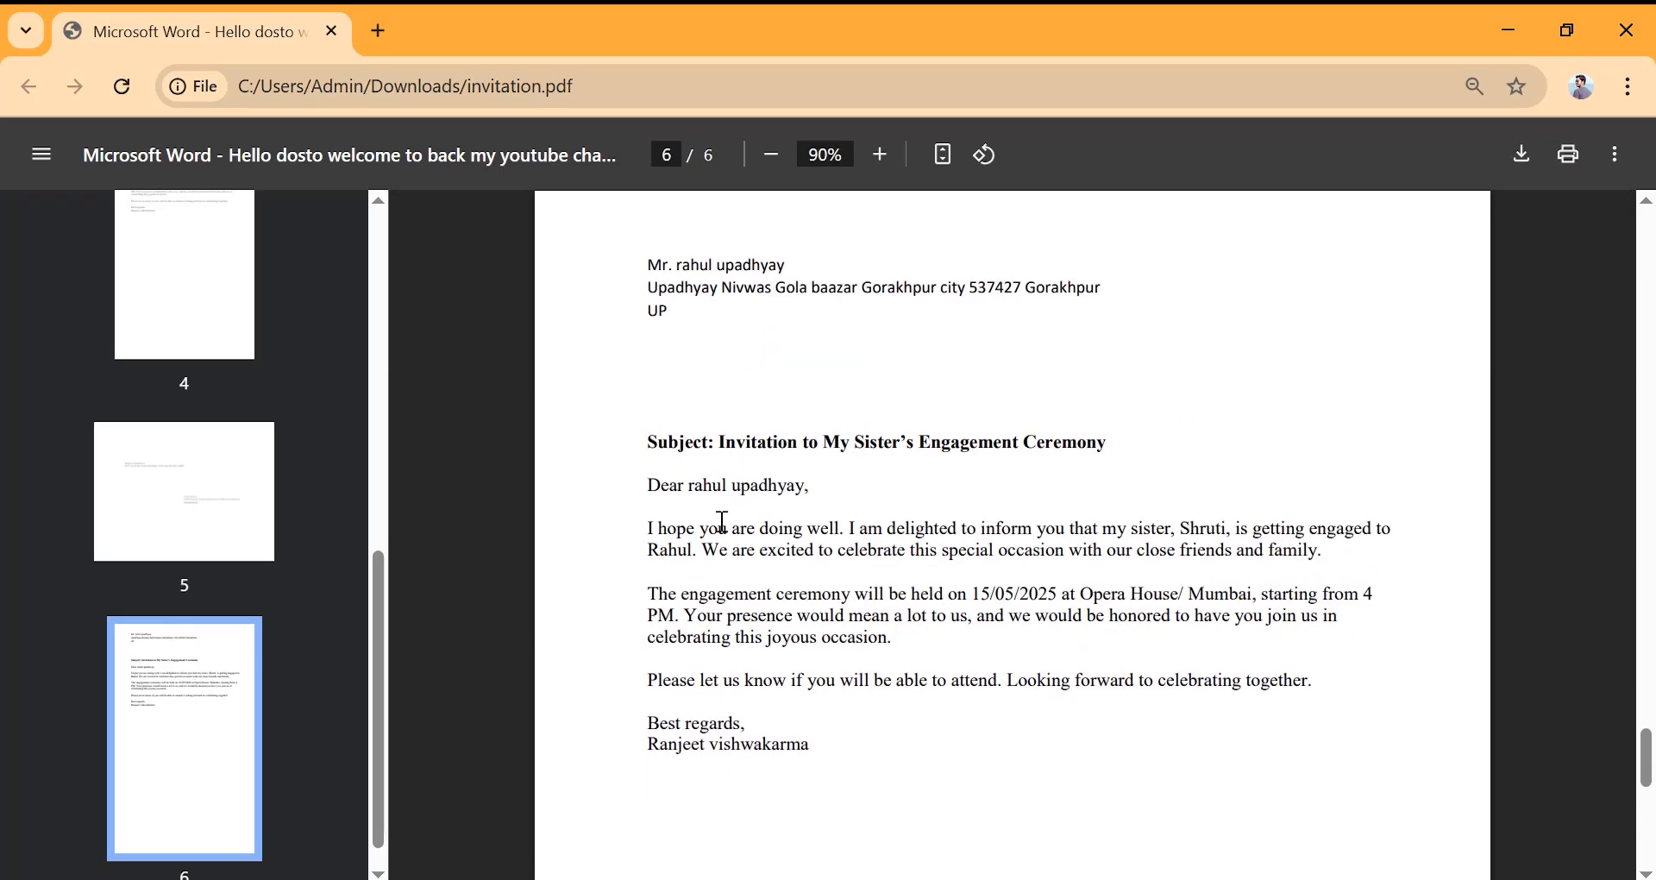
scroll(723, 521, "up", 20)
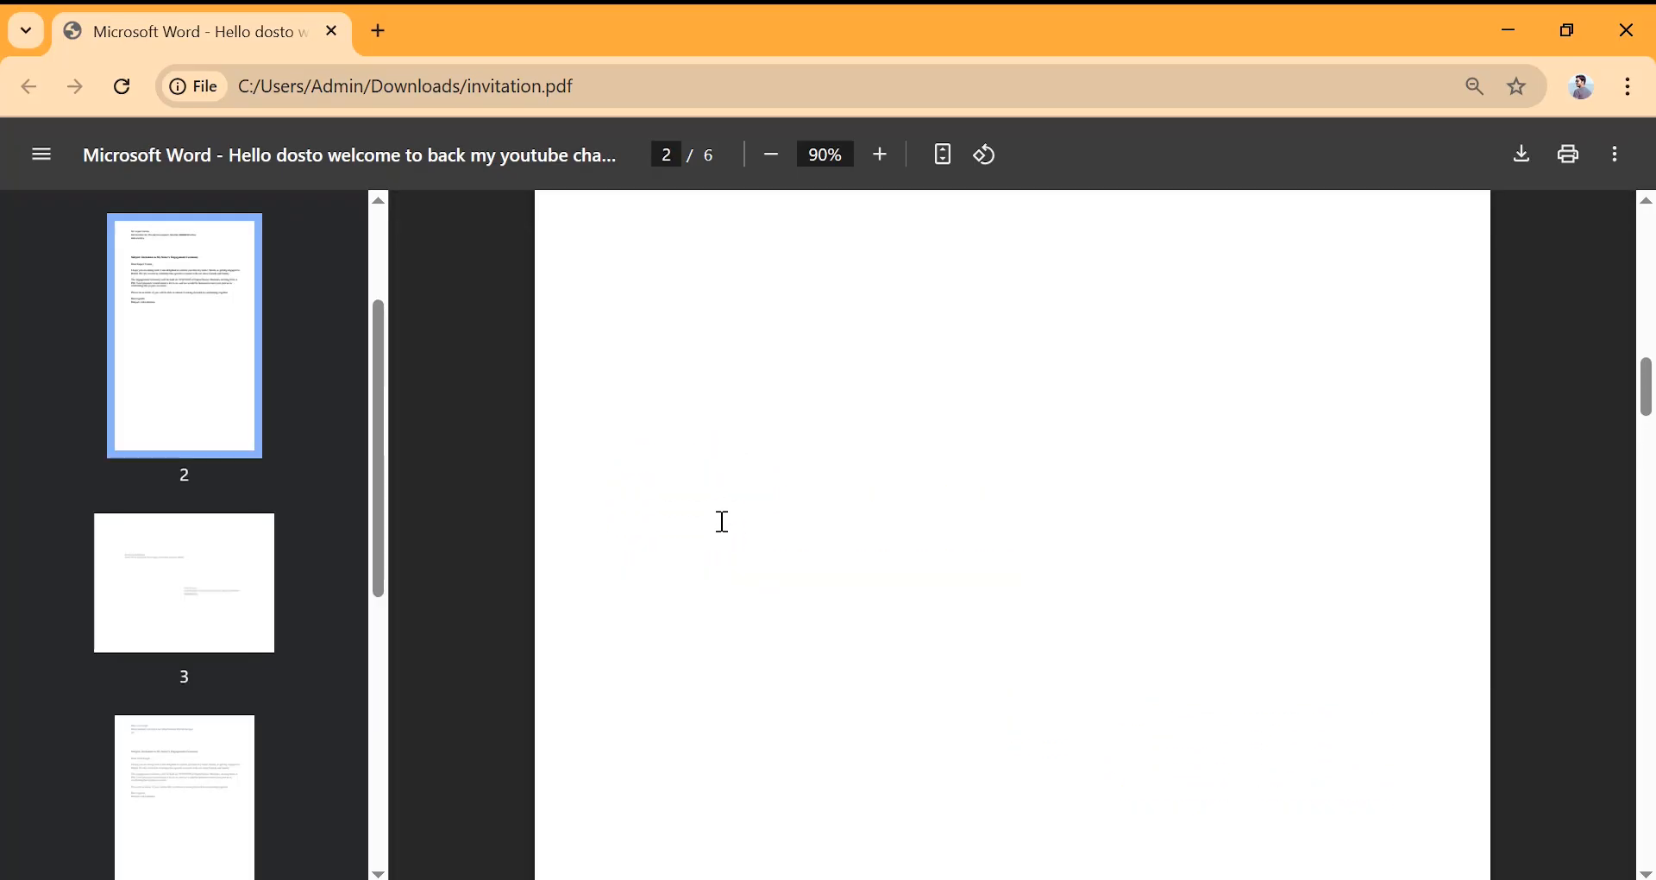
scroll(723, 521, "up", 8)
scroll(722, 521, "down", 18)
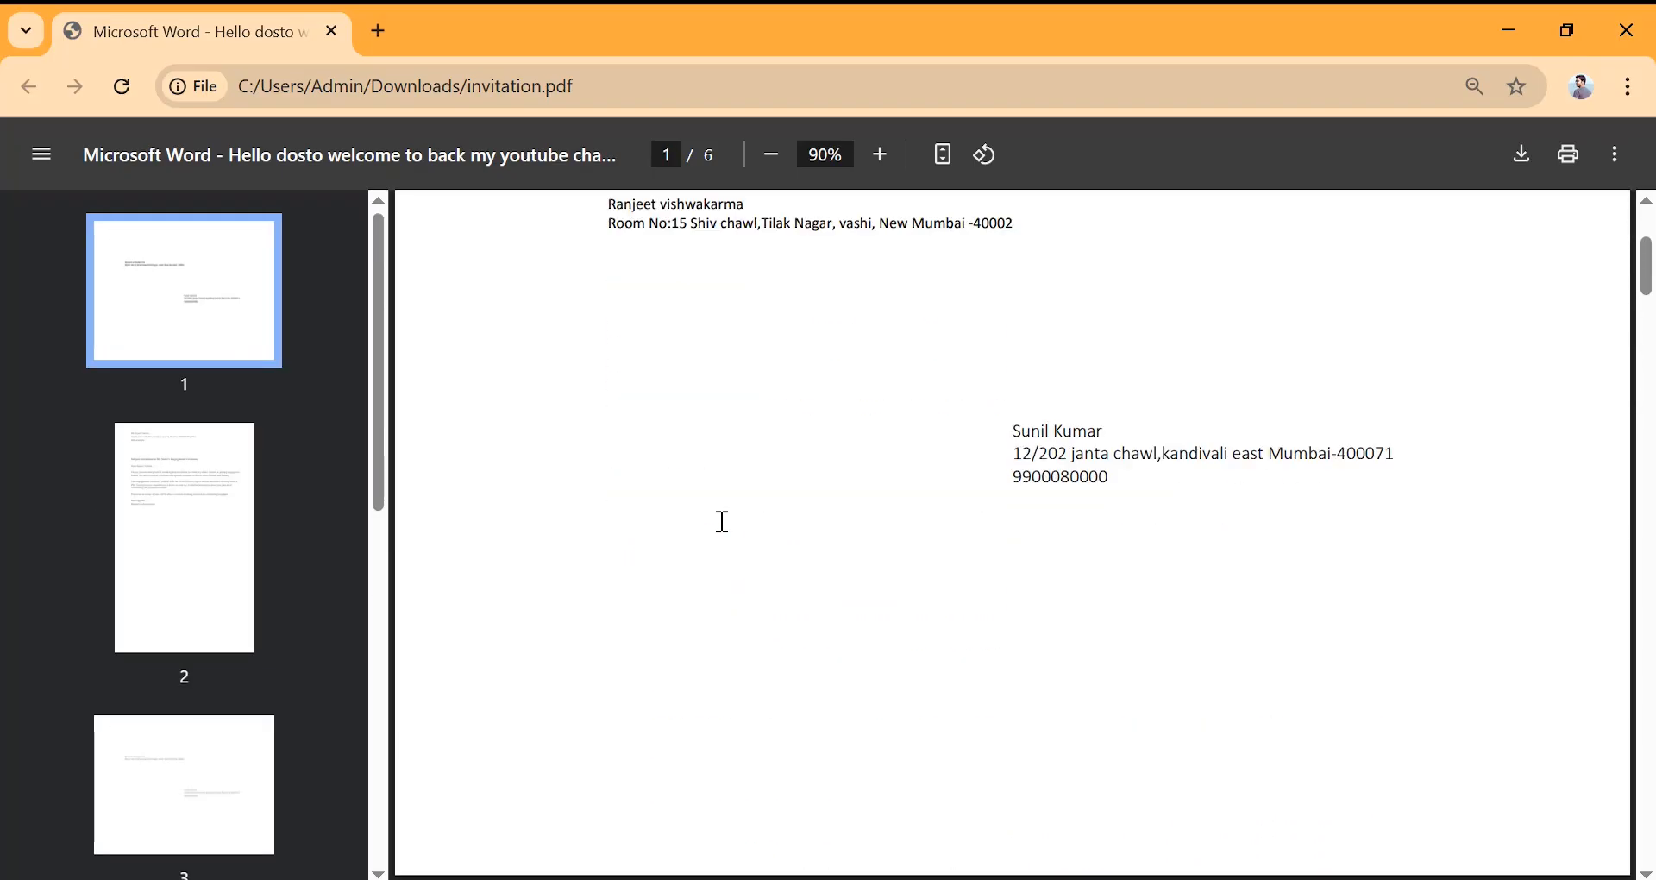
scroll(723, 521, "down", 16)
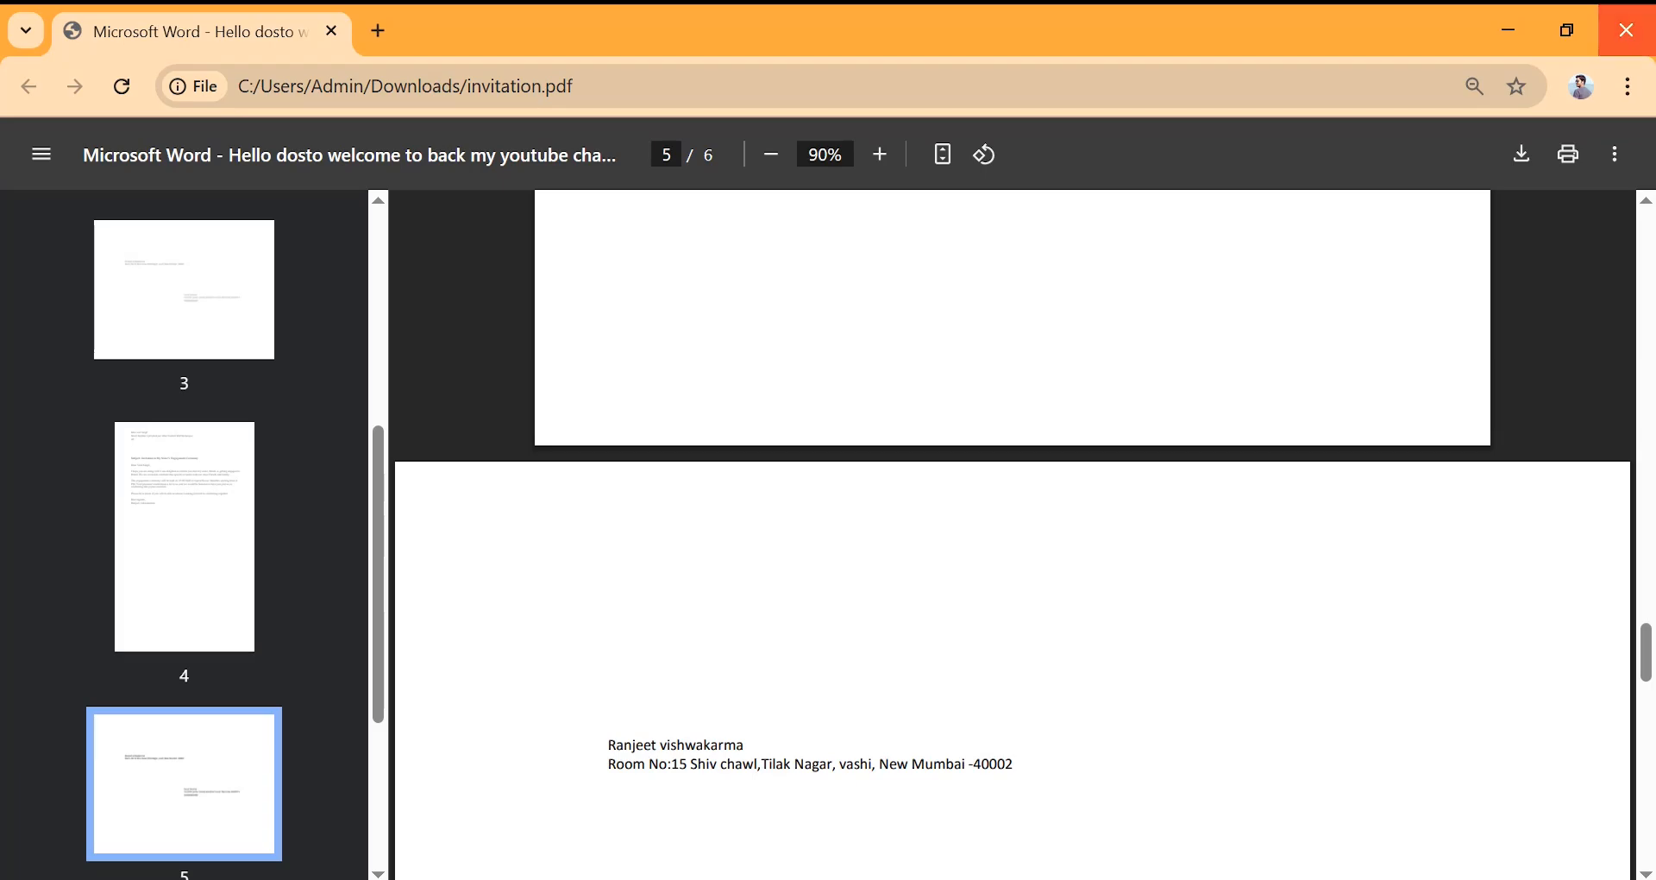
left_click(1626, 31)
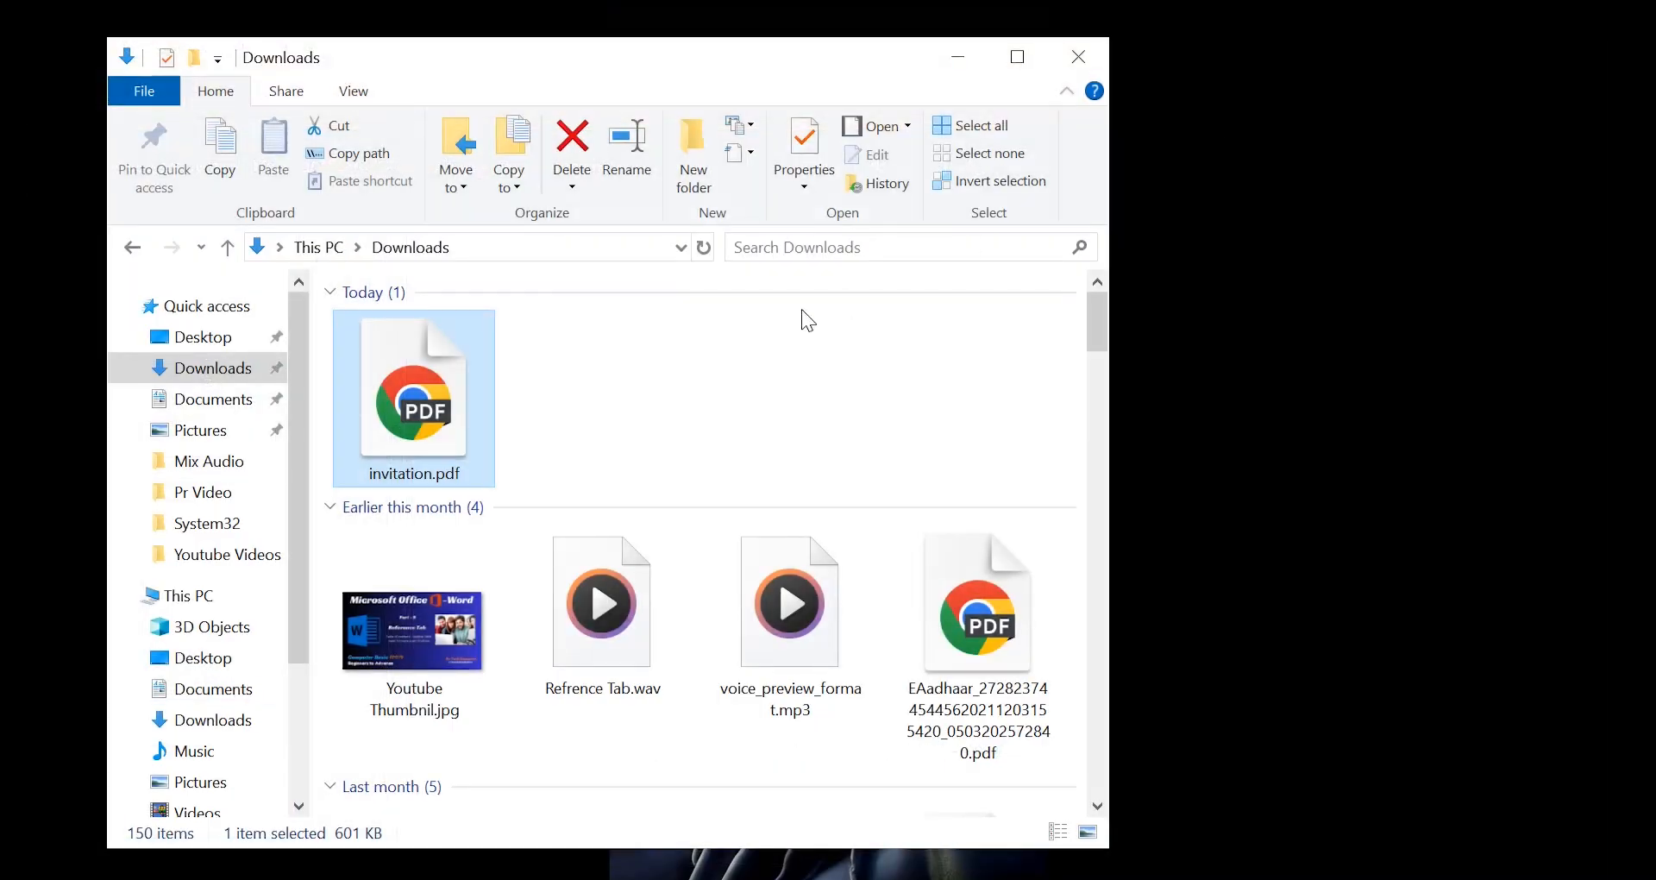
- Close the Downloads window and highlight the merge fields in recipient 3's letter
left_click(1066, 57)
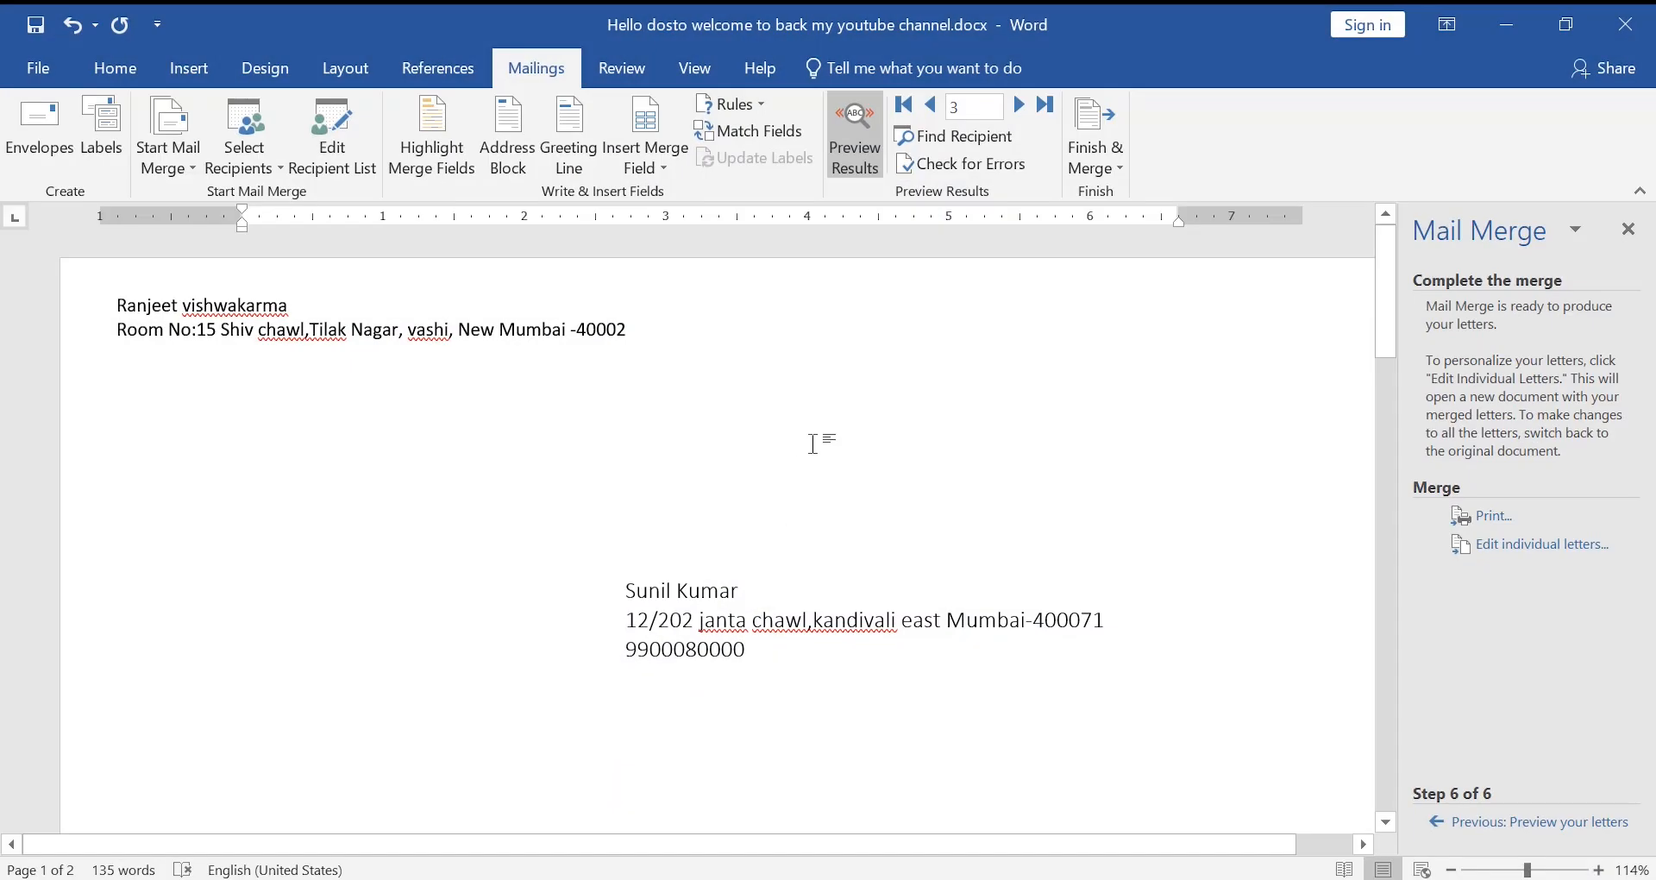
scroll(815, 441, "down", 10)
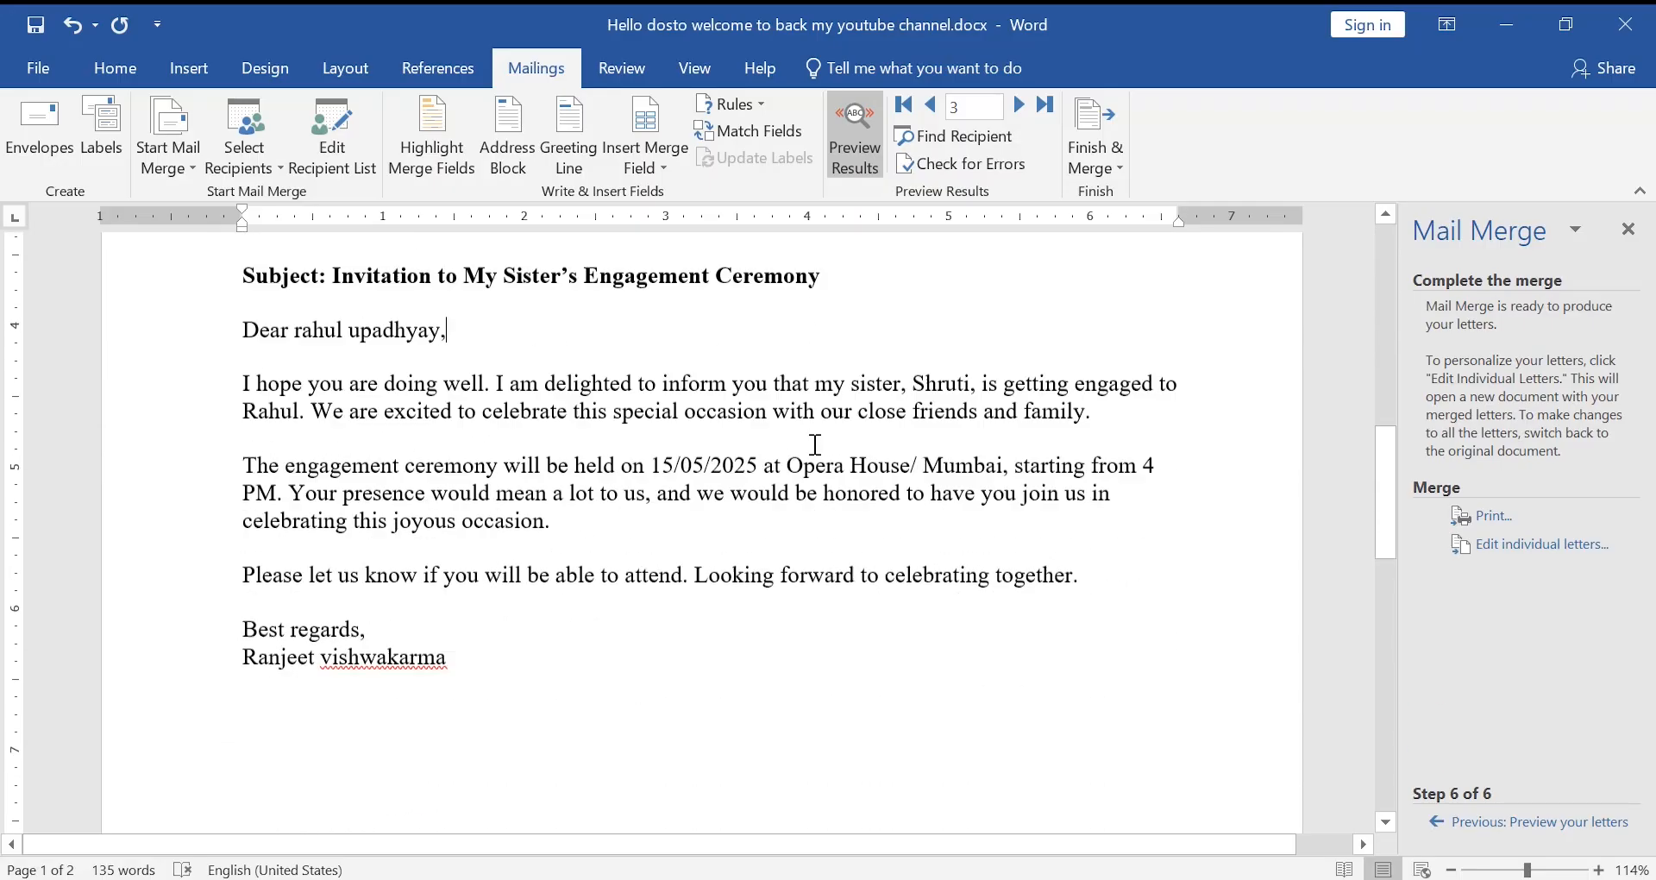
scroll(815, 445, "down", 8)
scroll(816, 445, "up", 10)
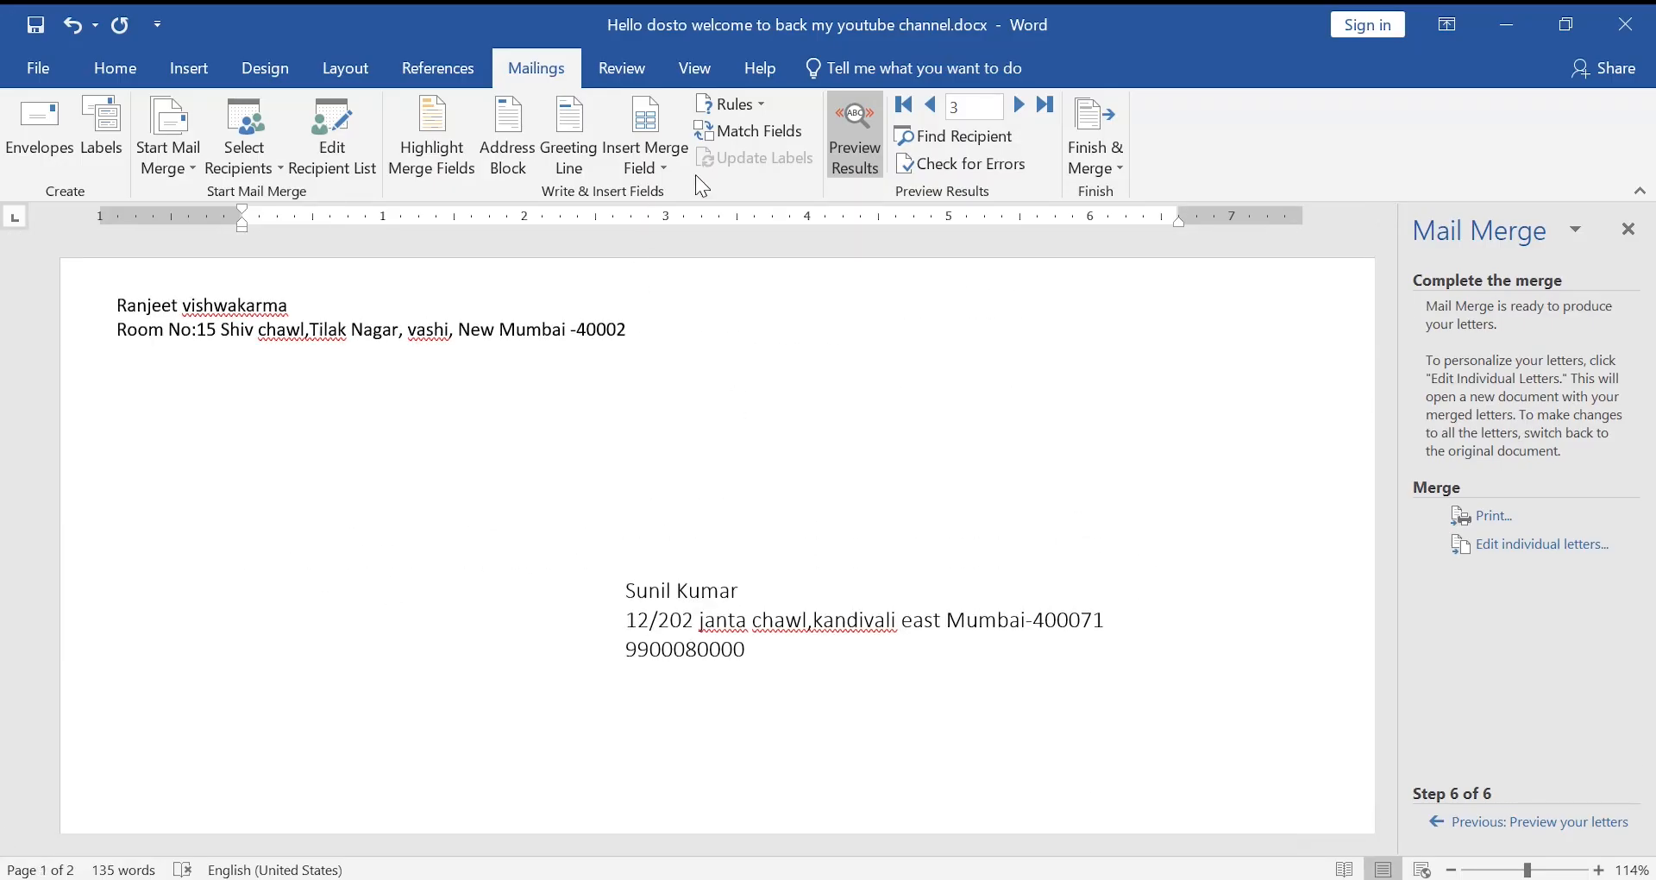
left_click(421, 131)
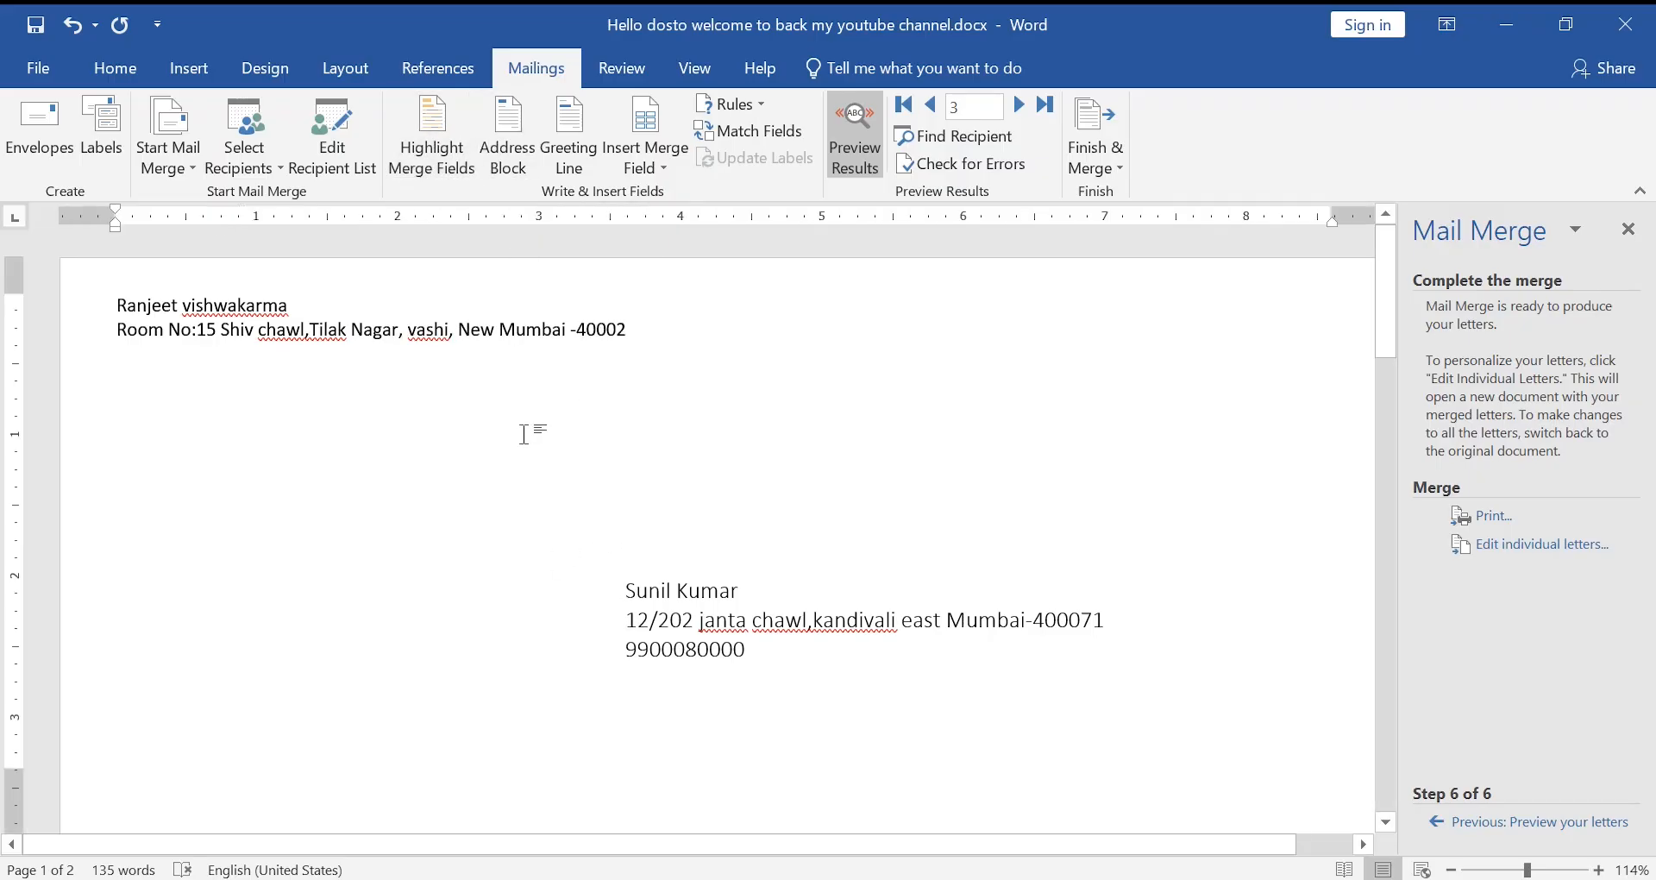
scroll(529, 433, "down", 8)
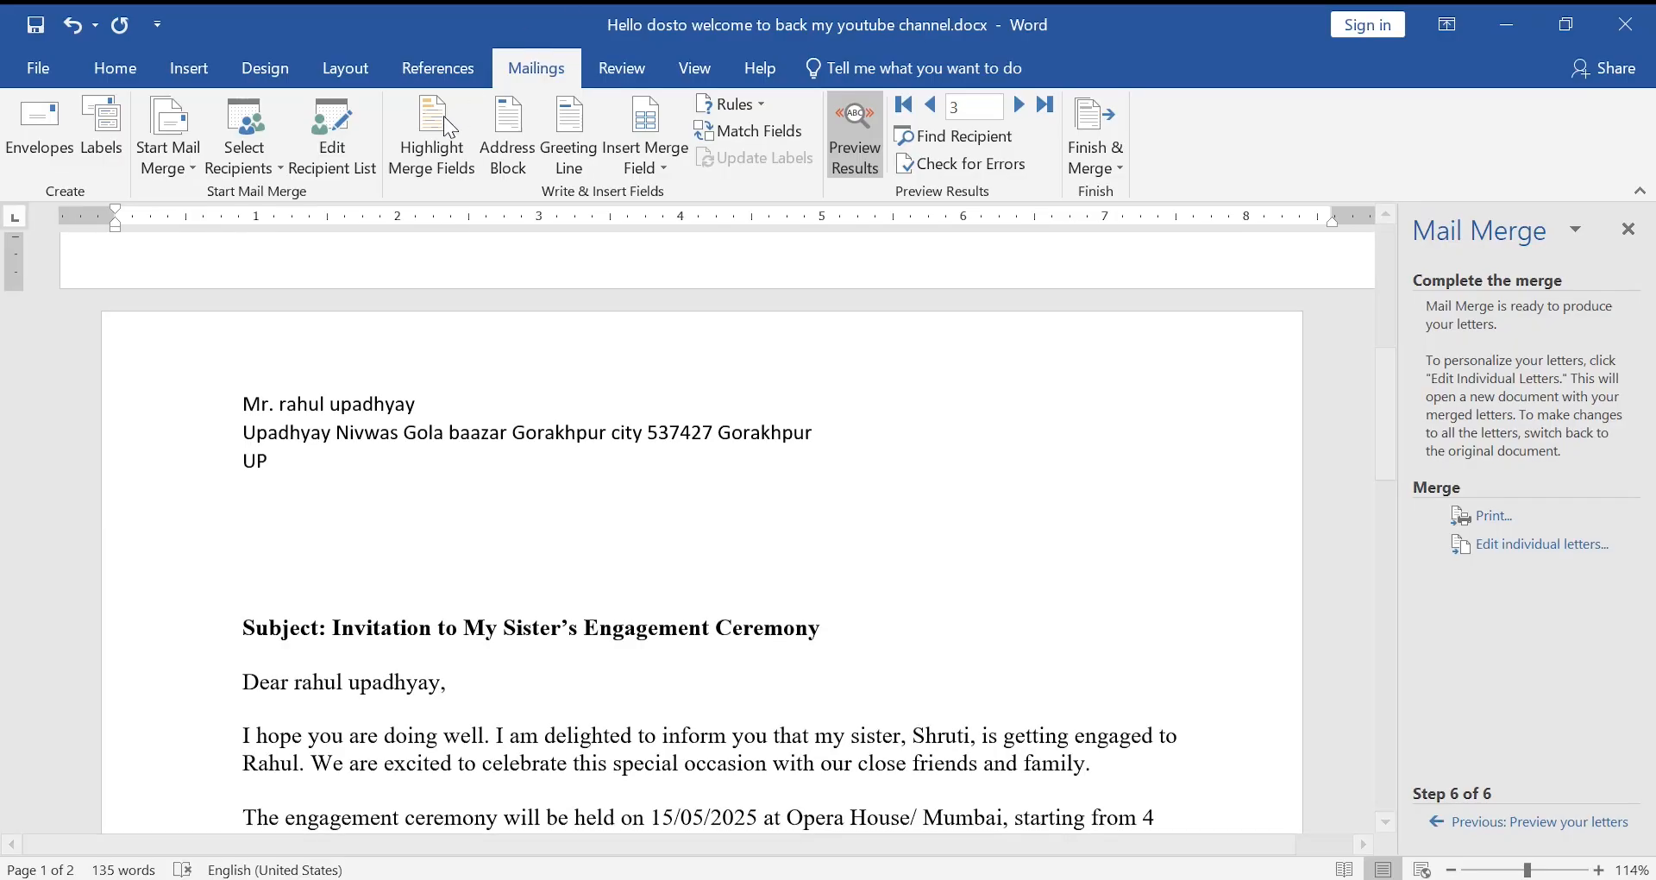
left_click(434, 149)
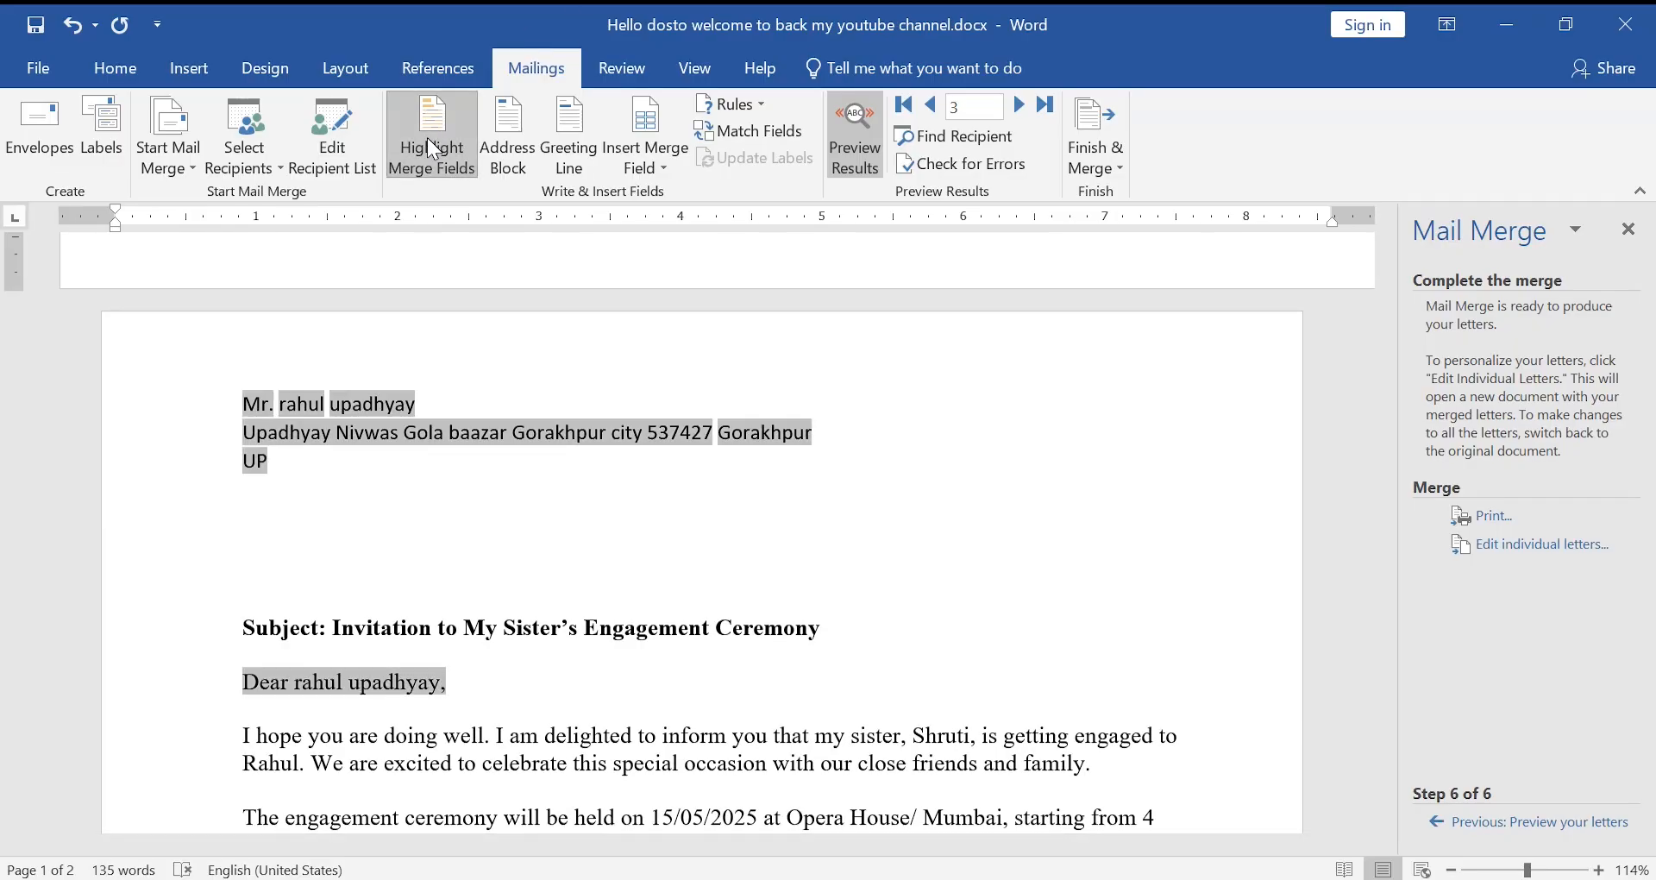
left_click(433, 146)
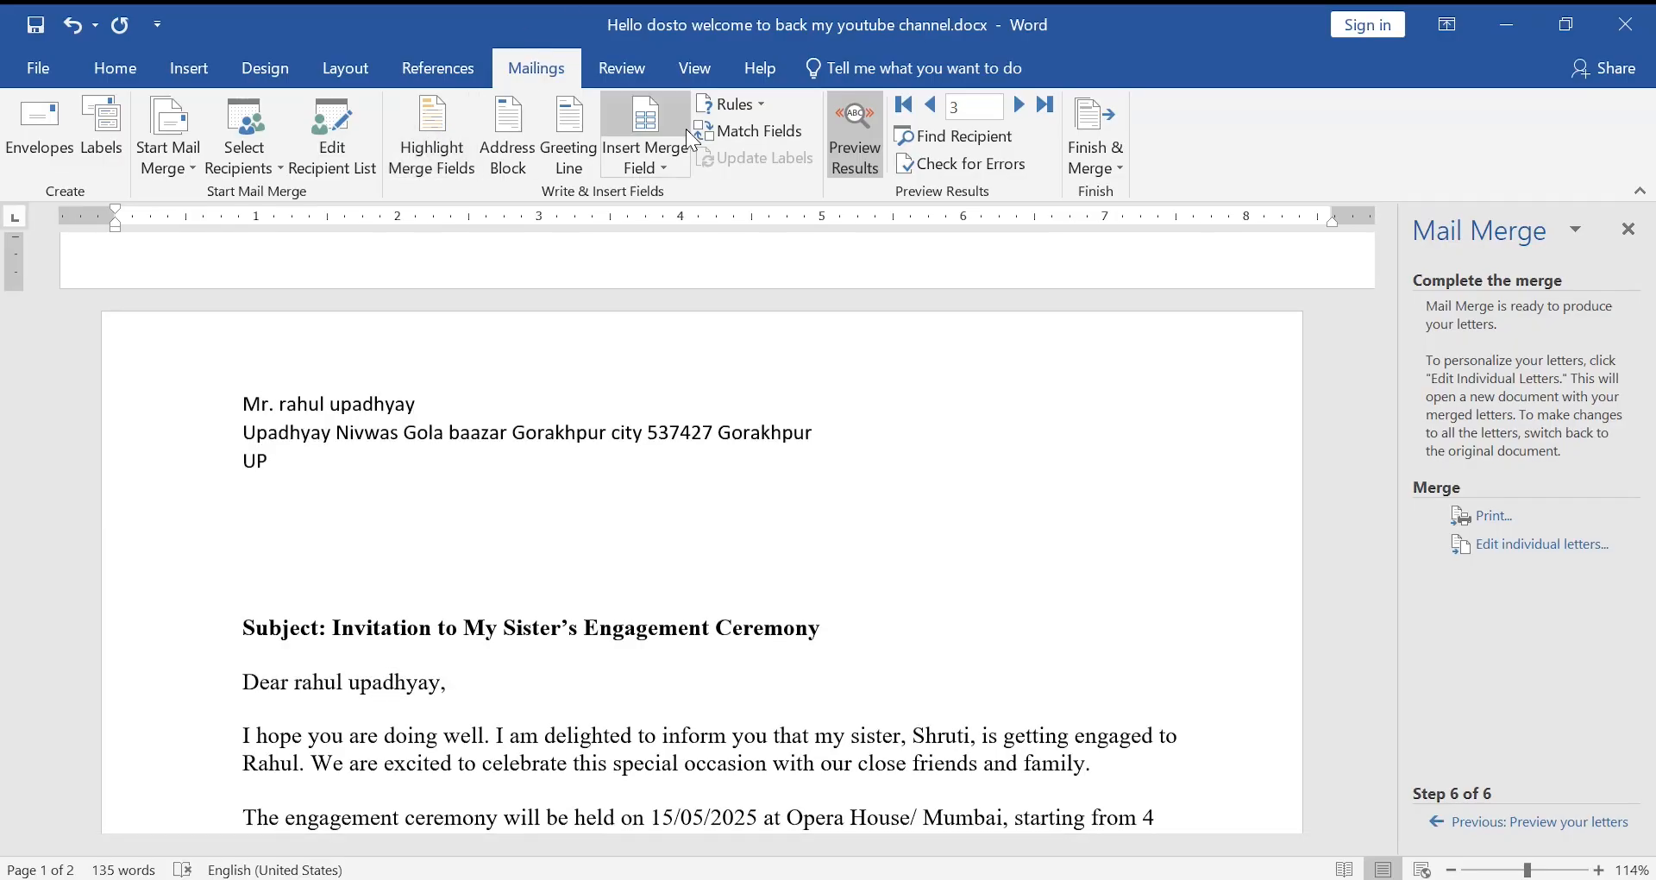
left_click(765, 103)
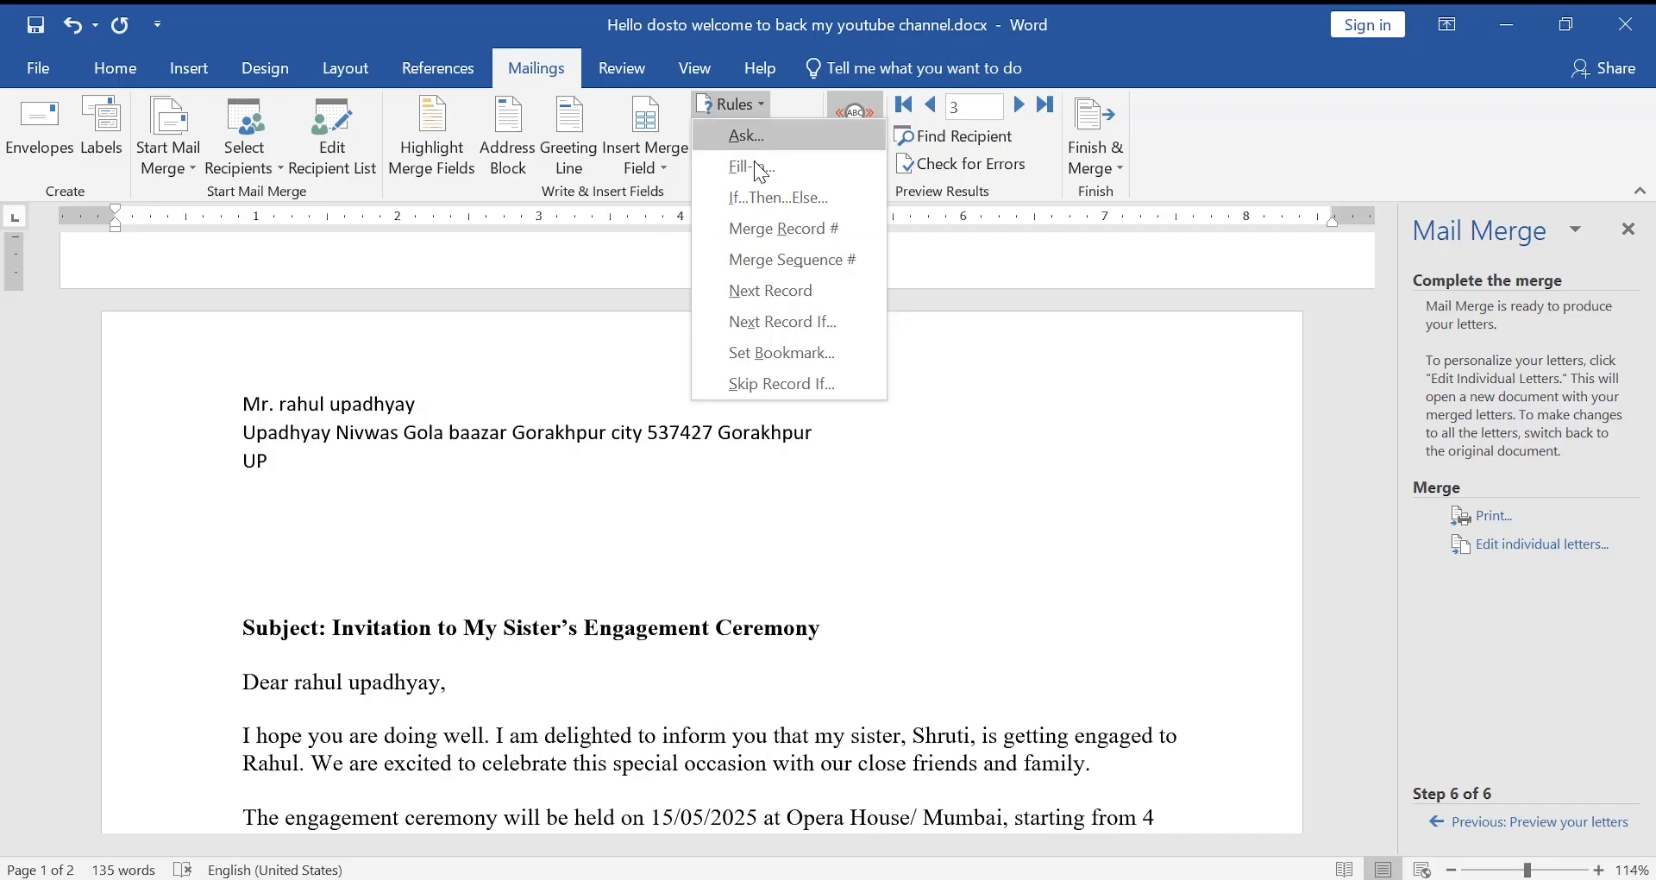
left_click(486, 499)
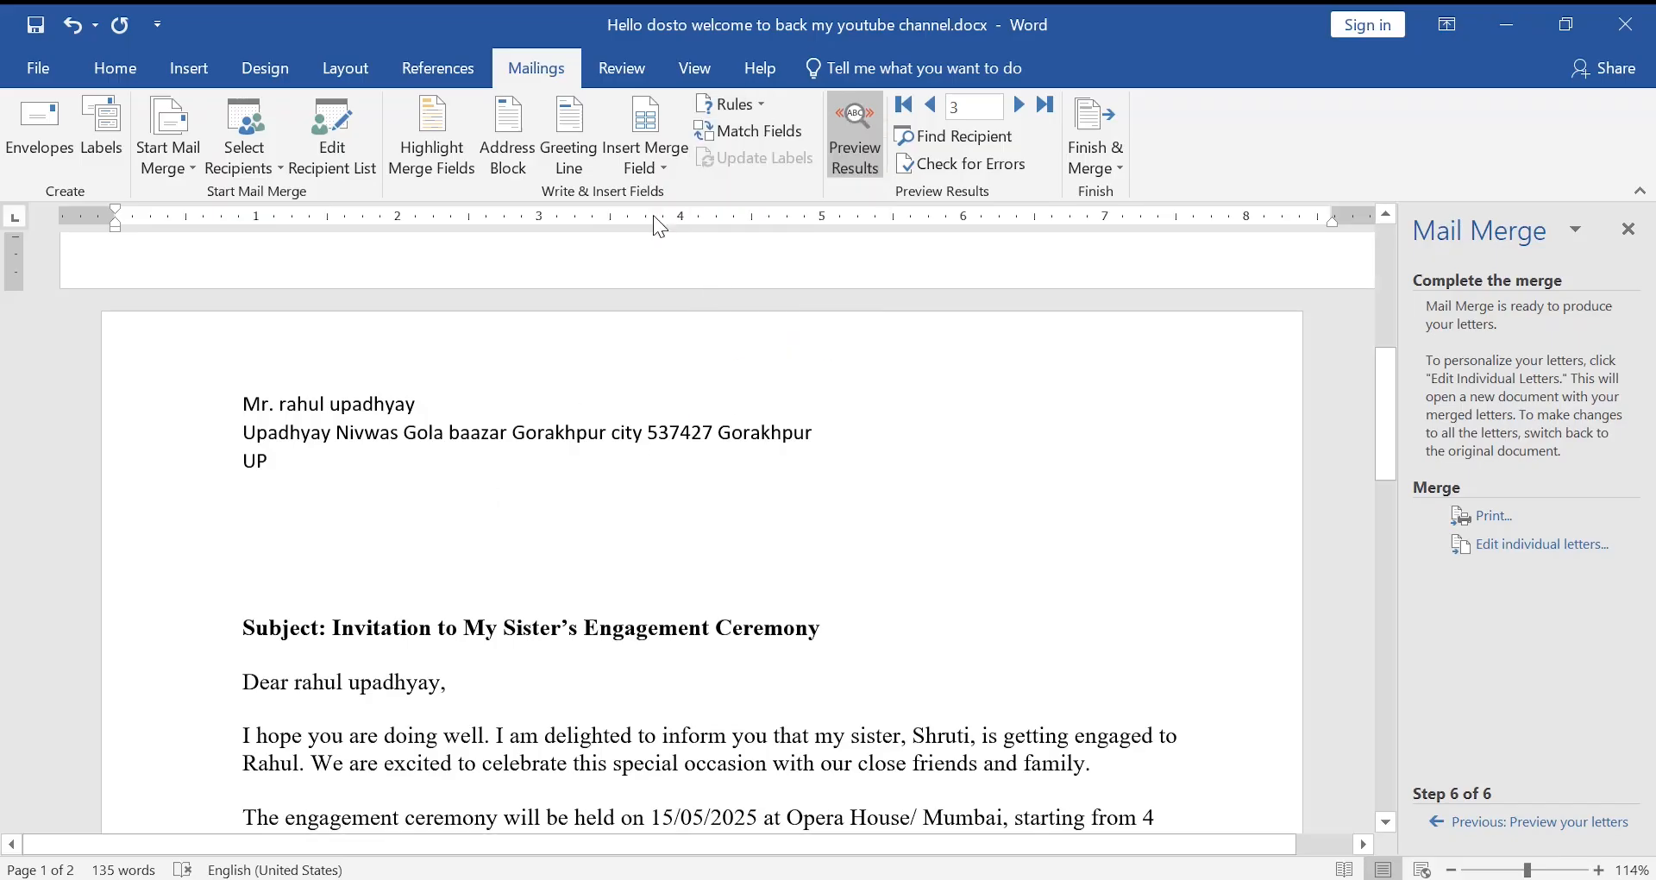
left_click(1095, 156)
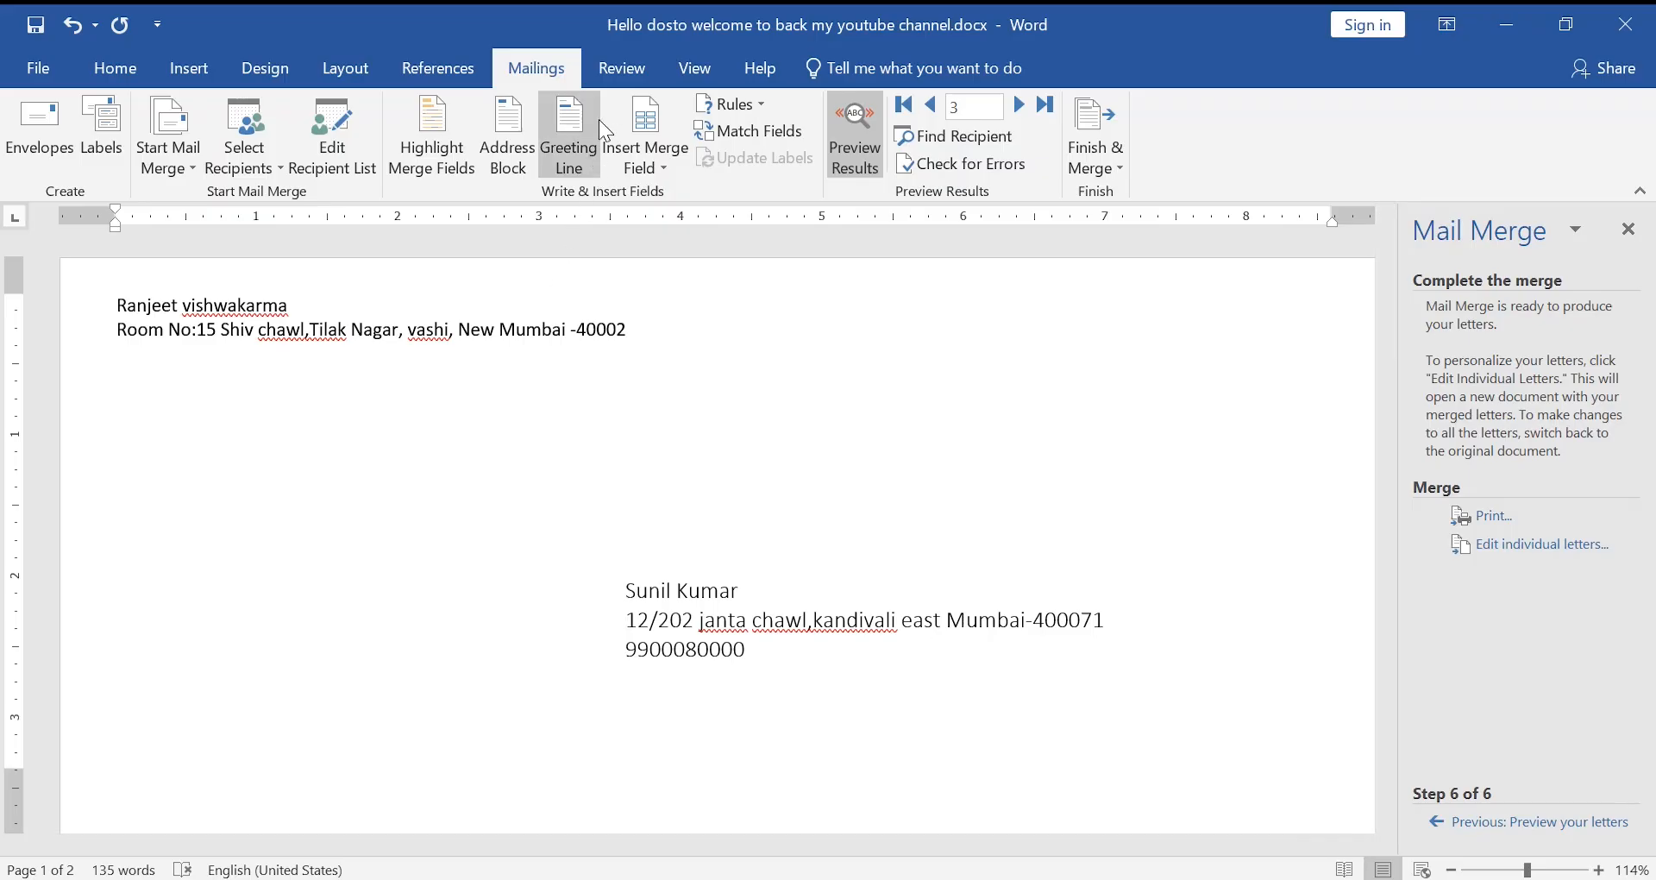
scroll(413, 456, "down", 6)
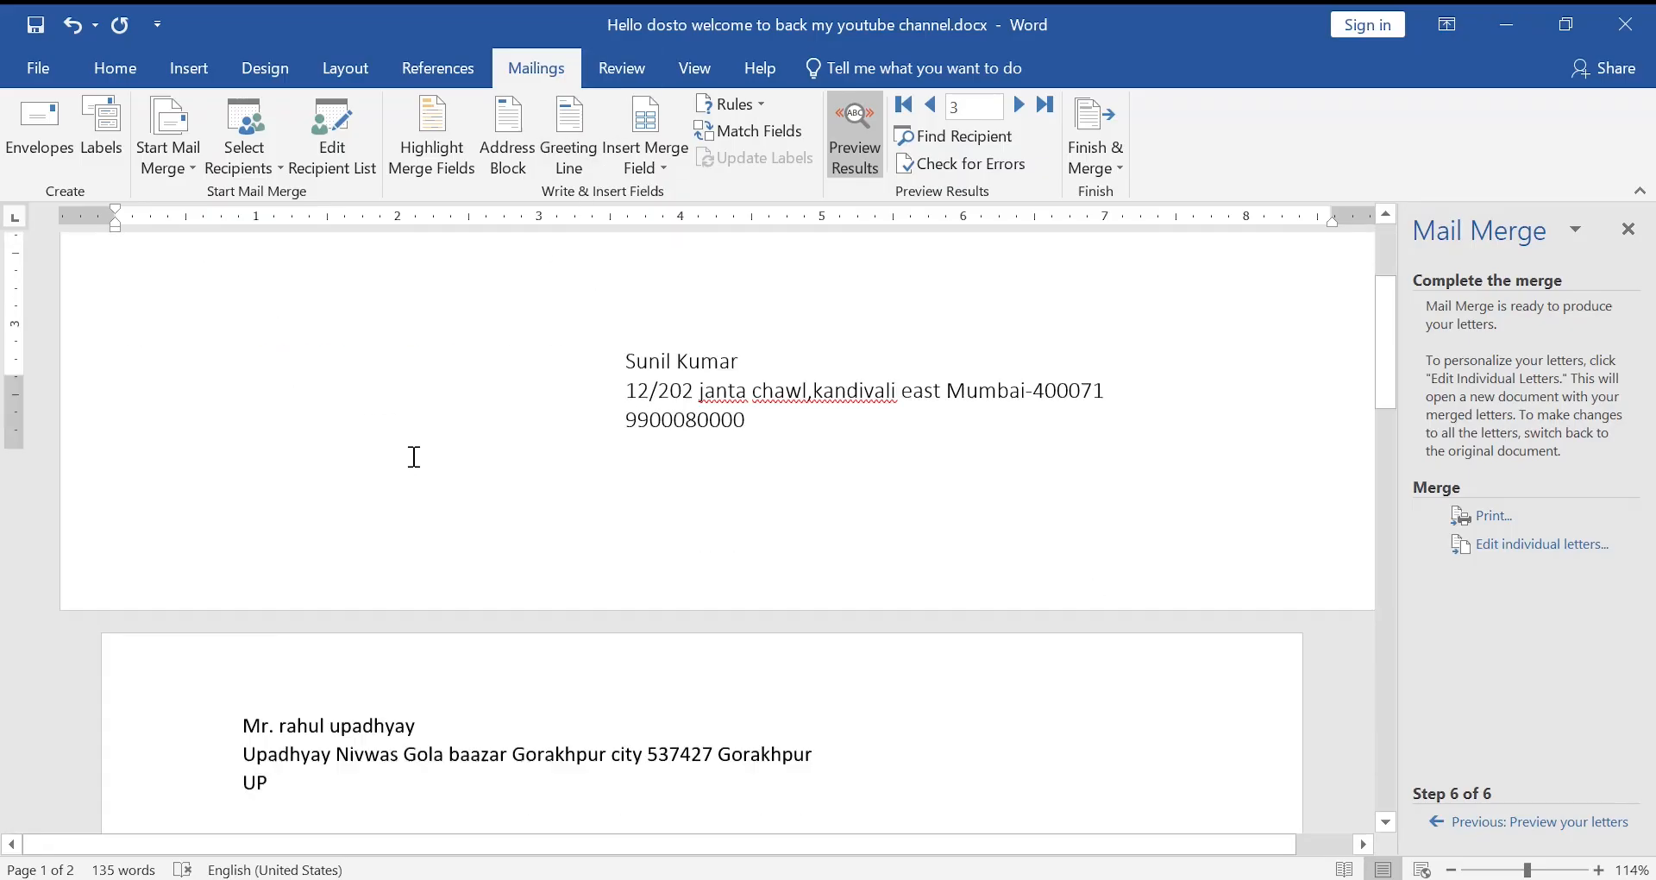
scroll(413, 456, "up", 5)
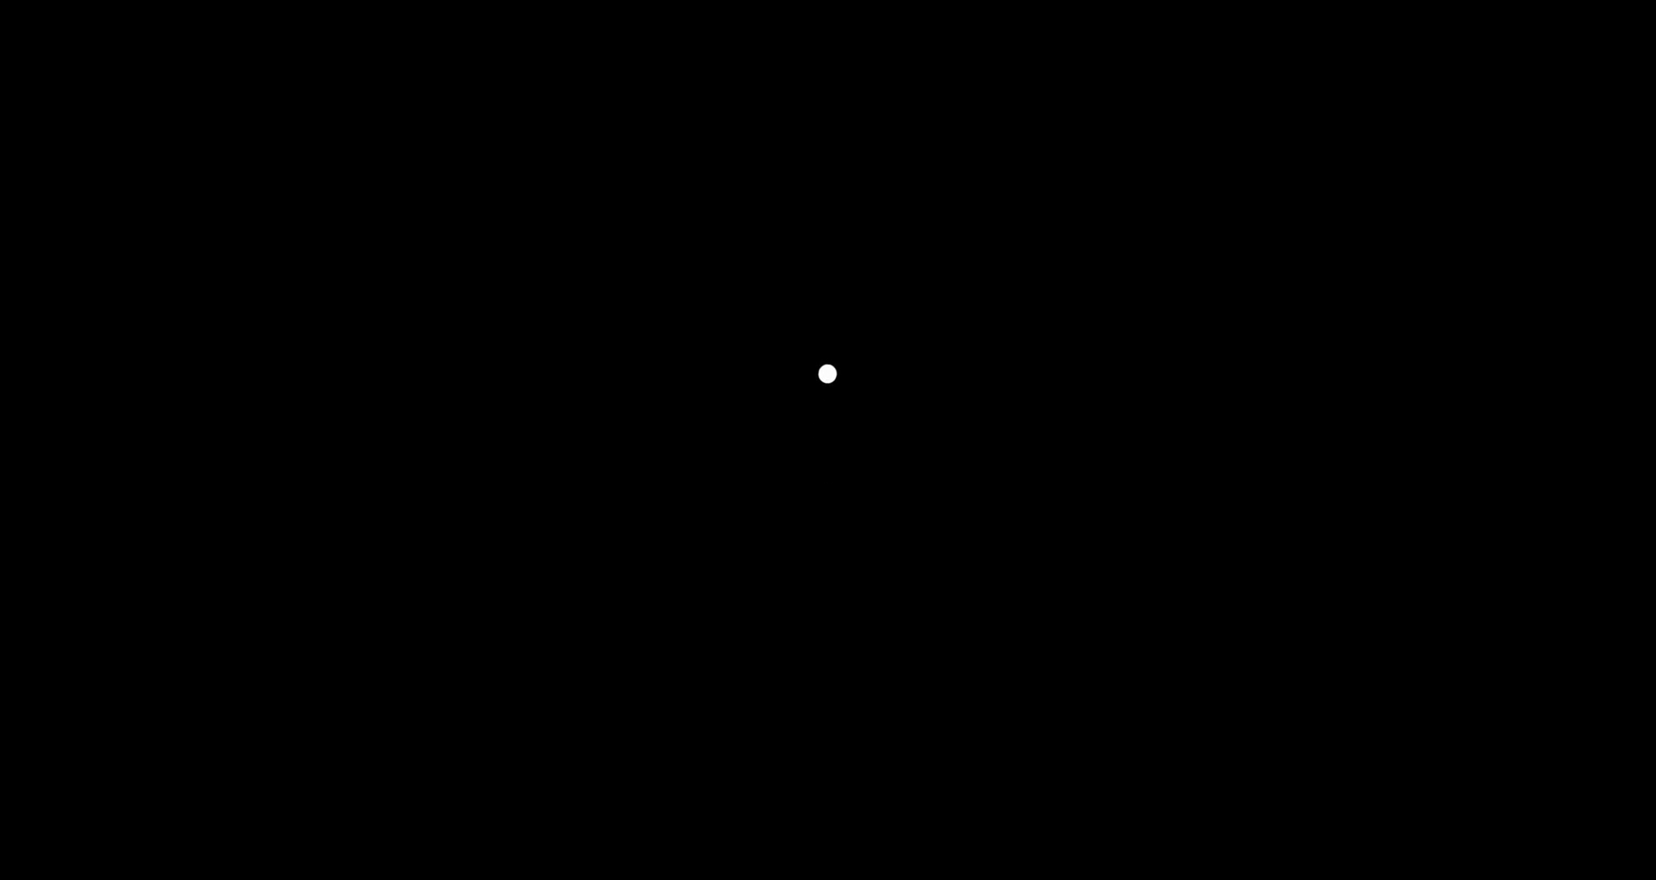